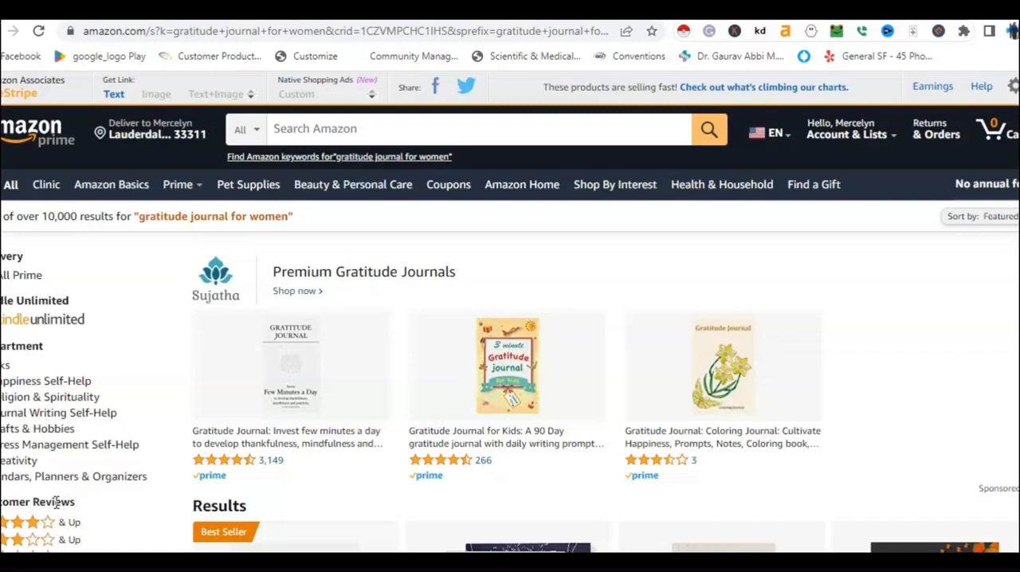
Search Amazon for "gratitude journal notebook", picking it from the suggestions for "gratitude".
left_click(289, 131)
type("gratitu")
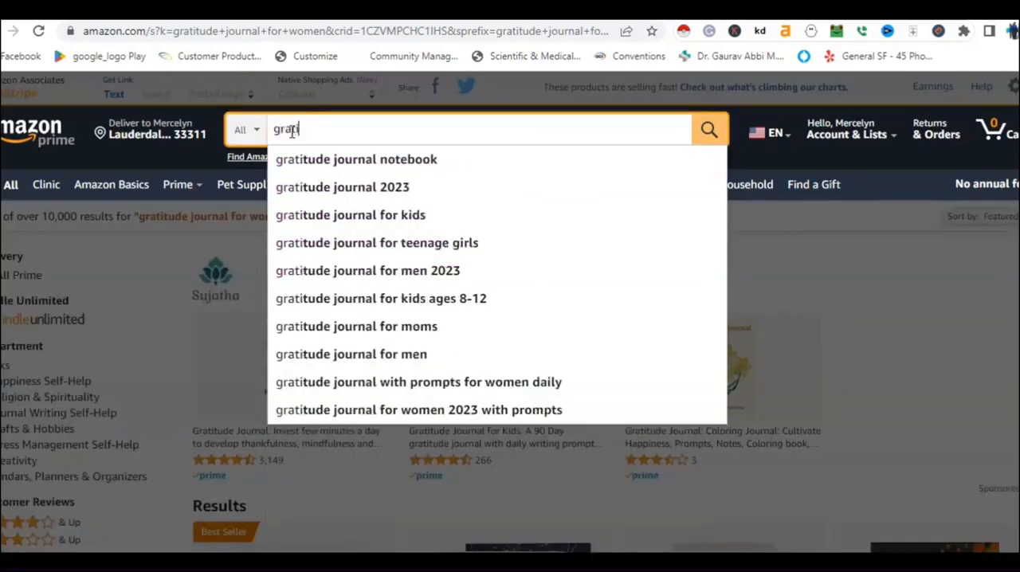
type("de")
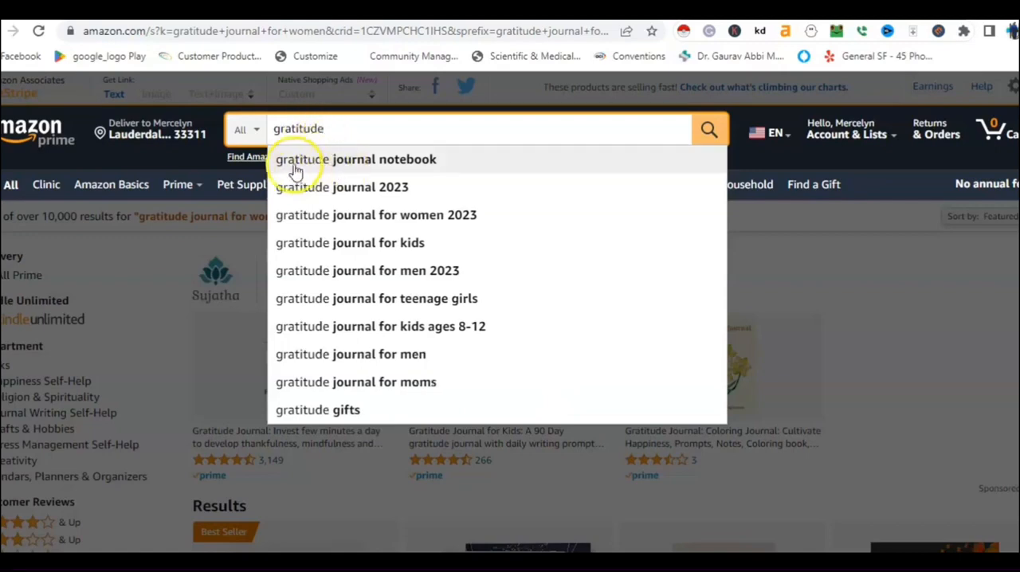
left_click(354, 164)
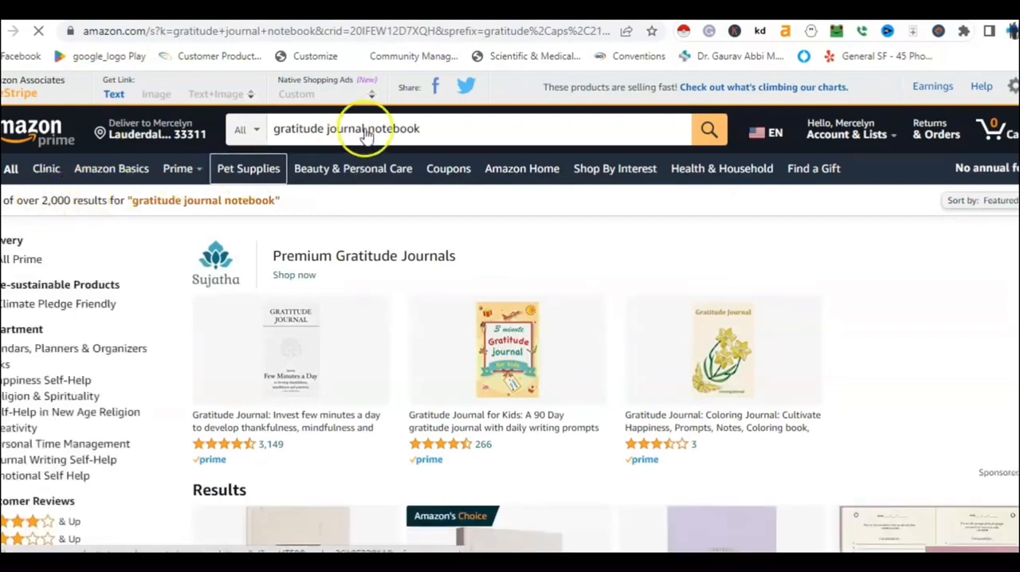
Search the suggested variants "gratitude journal notebook christian" and "gratitude journal notebook for women".
left_click(429, 127)
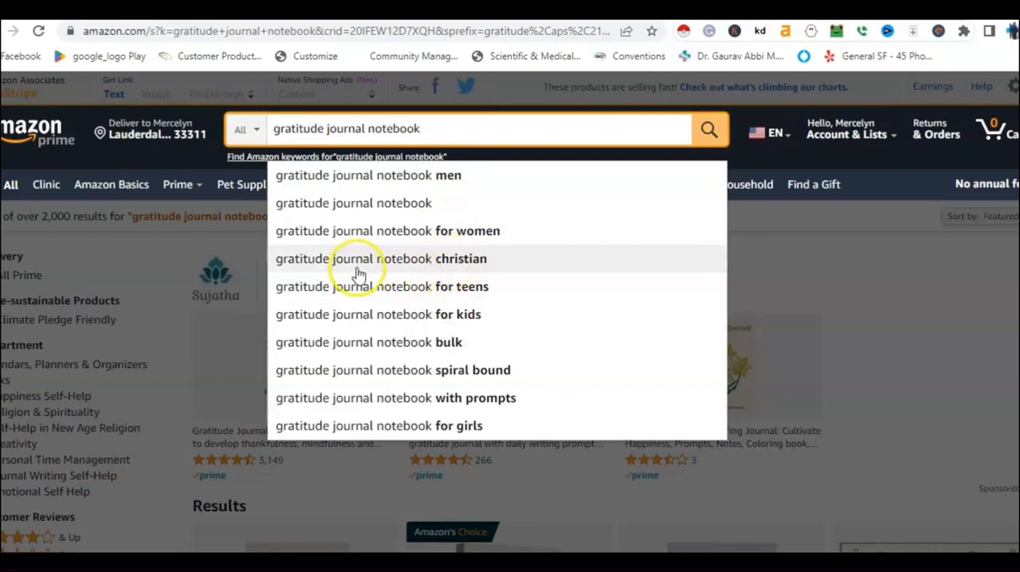
left_click(427, 271)
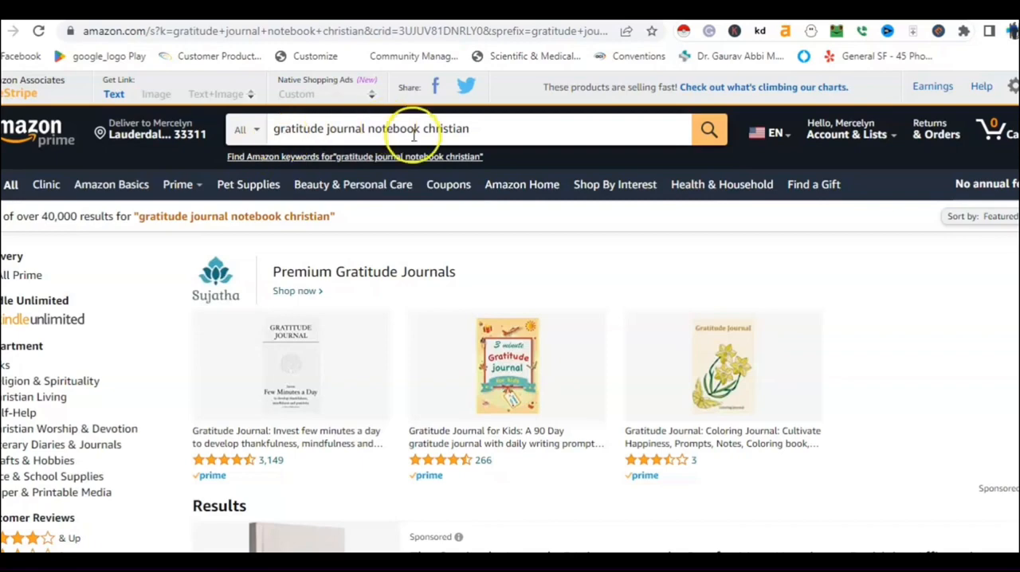
left_click(476, 129)
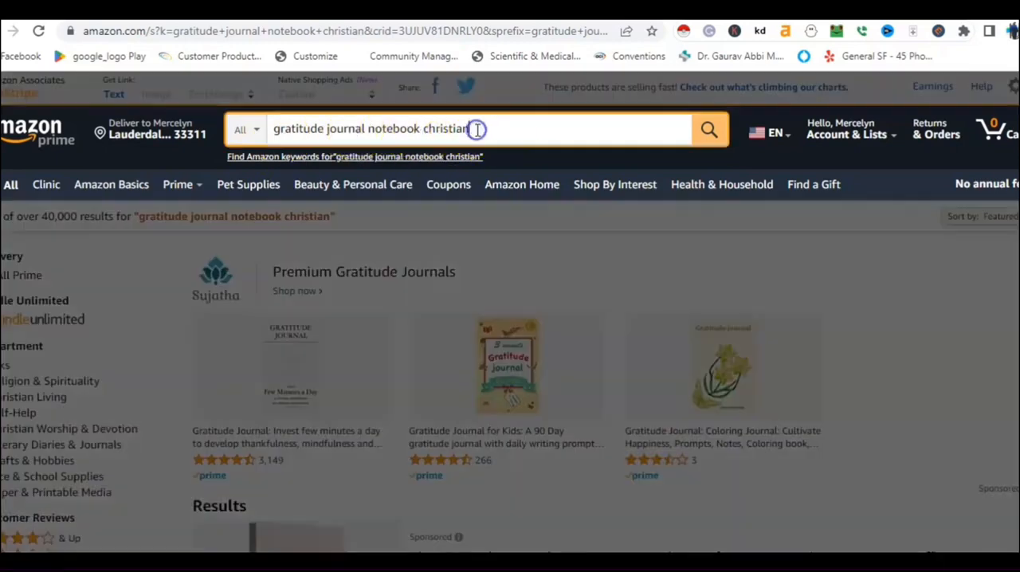
key("BackSpace")
key("BackSpace")
key("BackSpace")
key("BackSpace")
key("BackSpace")
key("BackSpace")
key("BackSpace")
key("BackSpace")
key("BackSpace")
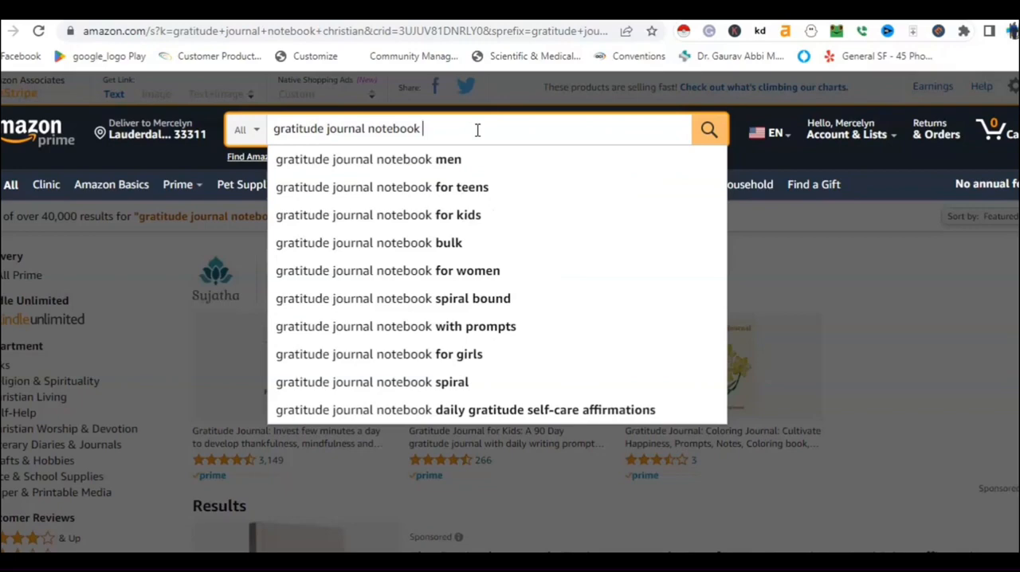
left_click(415, 272)
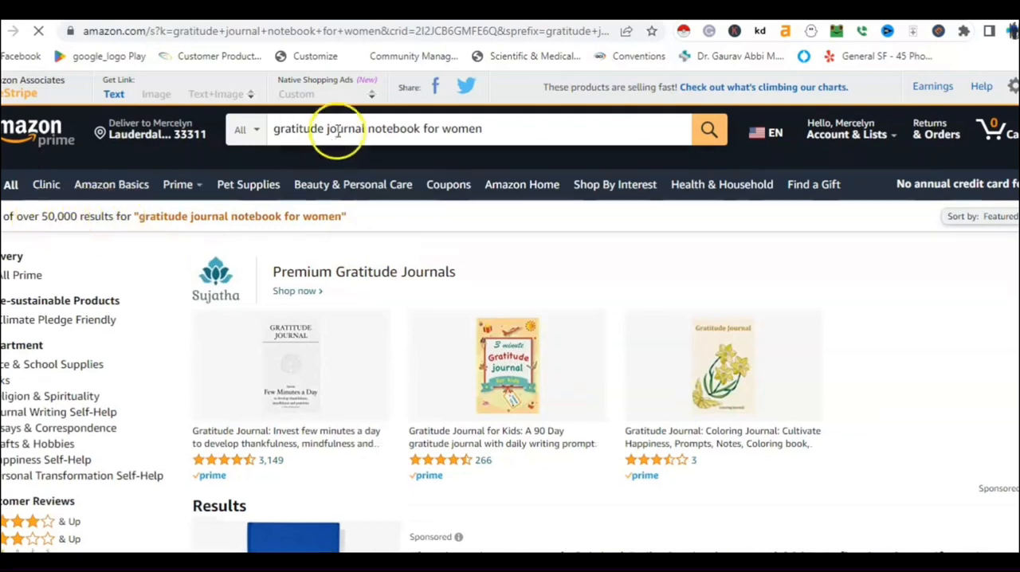
Shorten the query to "gratitude journal notebook", rerun the search and examine the covers, prices and ratings of the listings.
left_click_drag(508, 127, 425, 134)
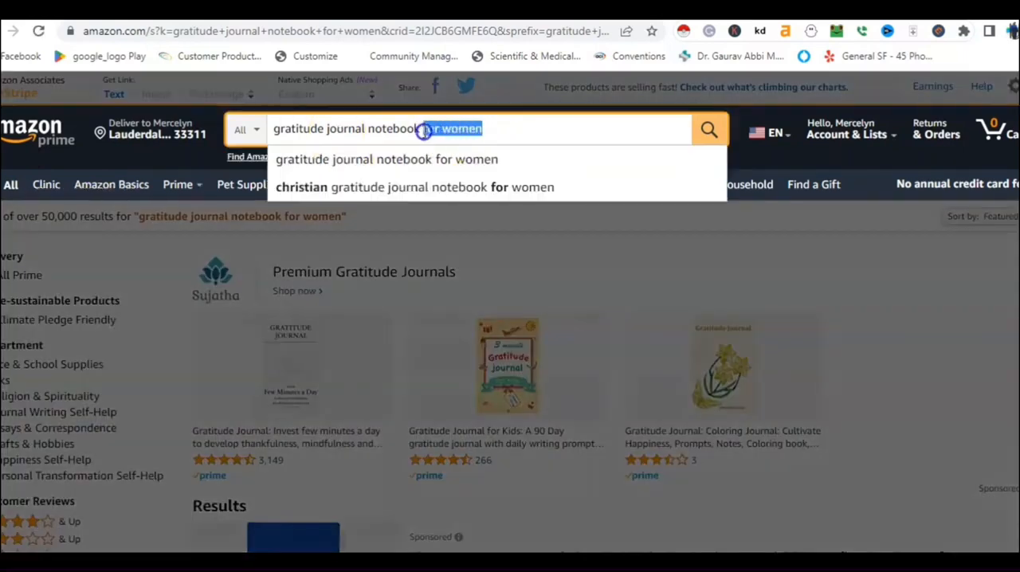
key("BackSpace")
key("Return")
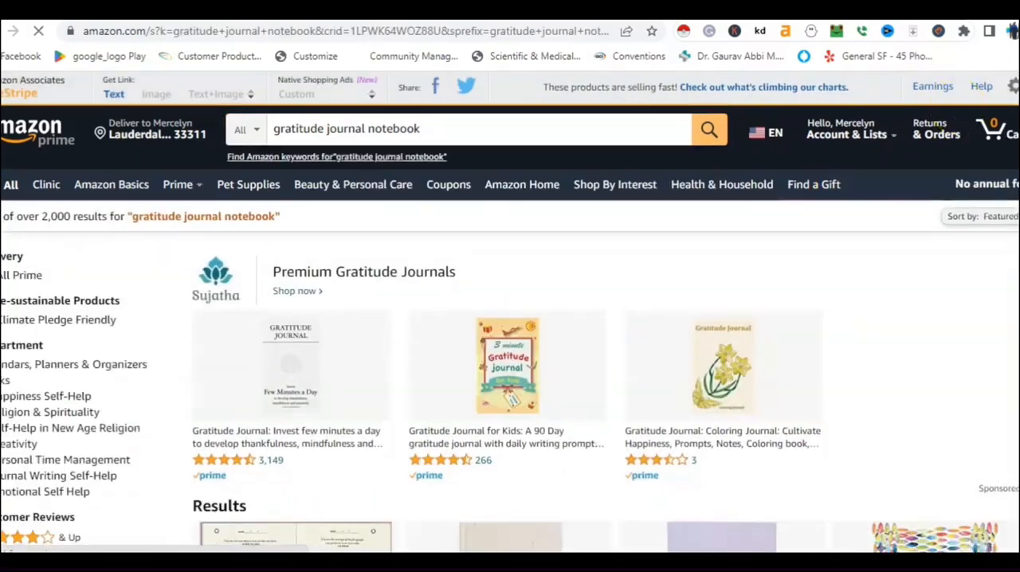
scroll(510, 312, "down", 2)
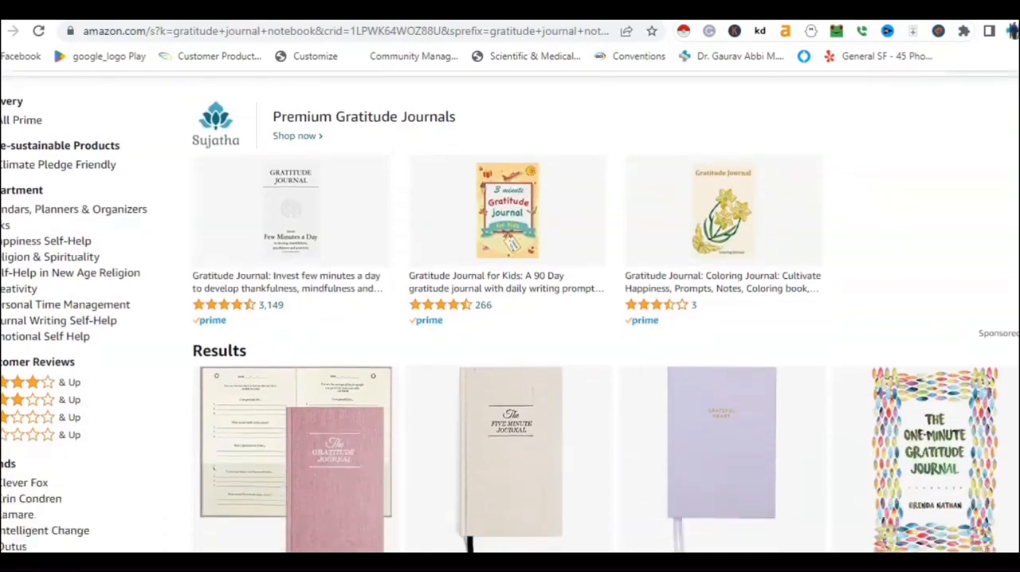
scroll(510, 313, "down", 3)
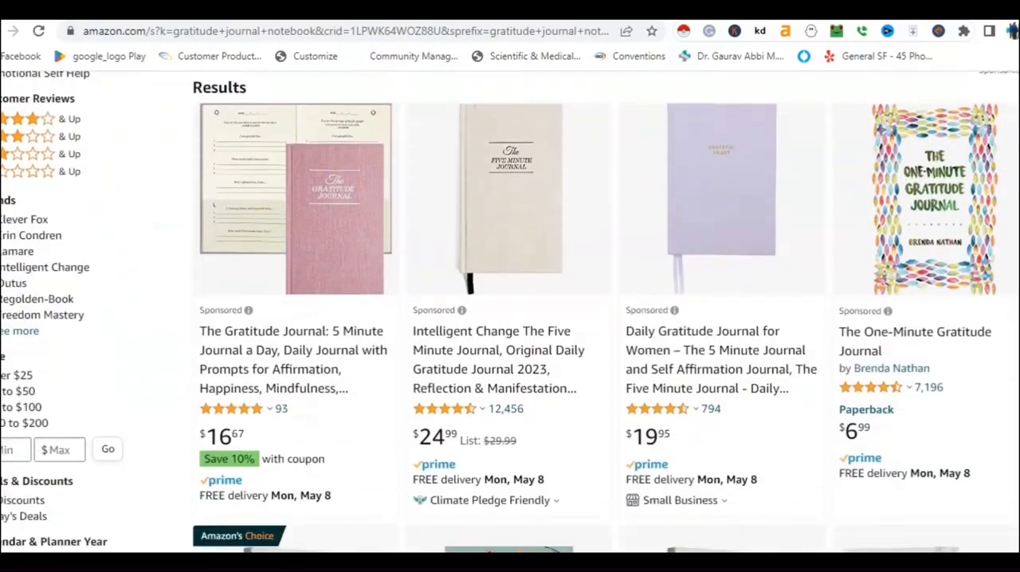
scroll(510, 312, "down", 4)
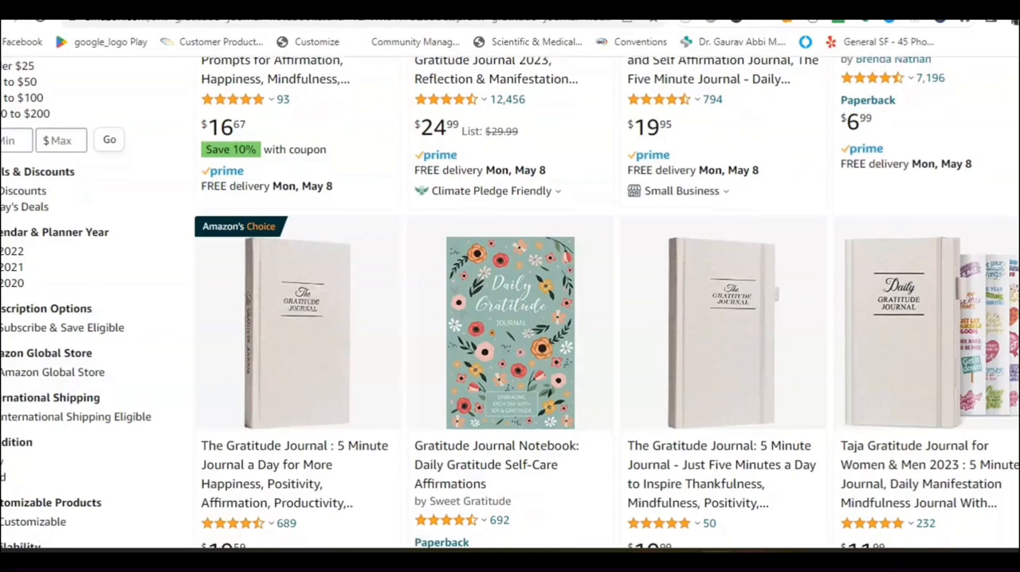
scroll(510, 312, "down", 1)
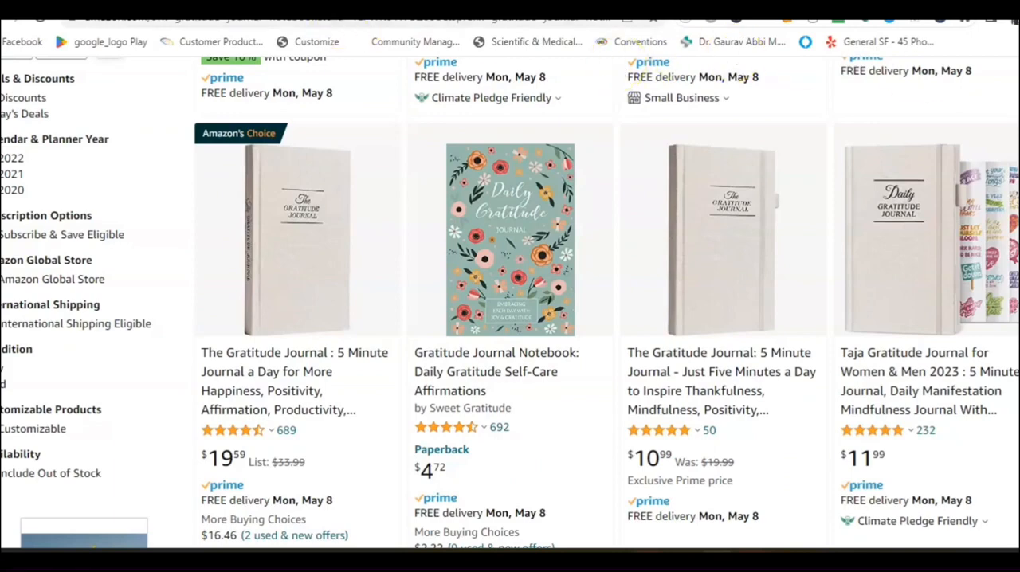
Switch to the Book Bolt site and go through its login to the members' area.
left_click(263, 5)
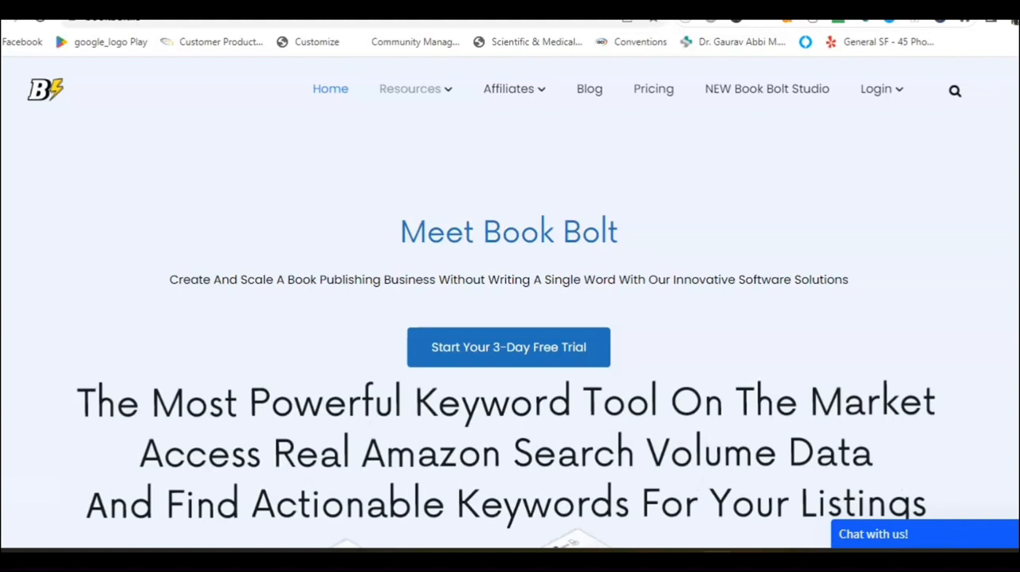
mouse_move(421, 89)
left_click(882, 92)
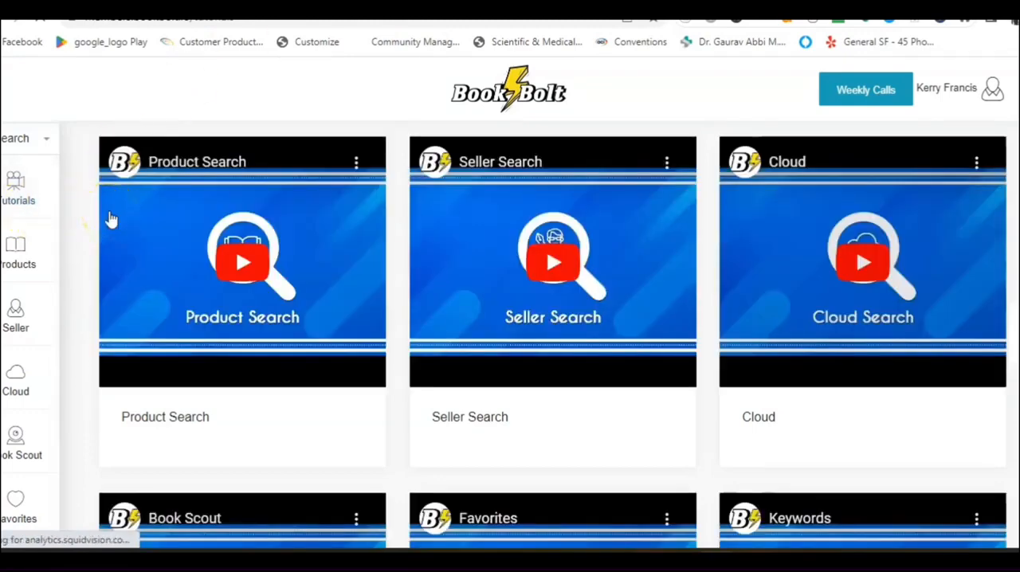
Examine the product search data for "gratitude journal" in the General category, and open the seller search.
left_click(43, 255)
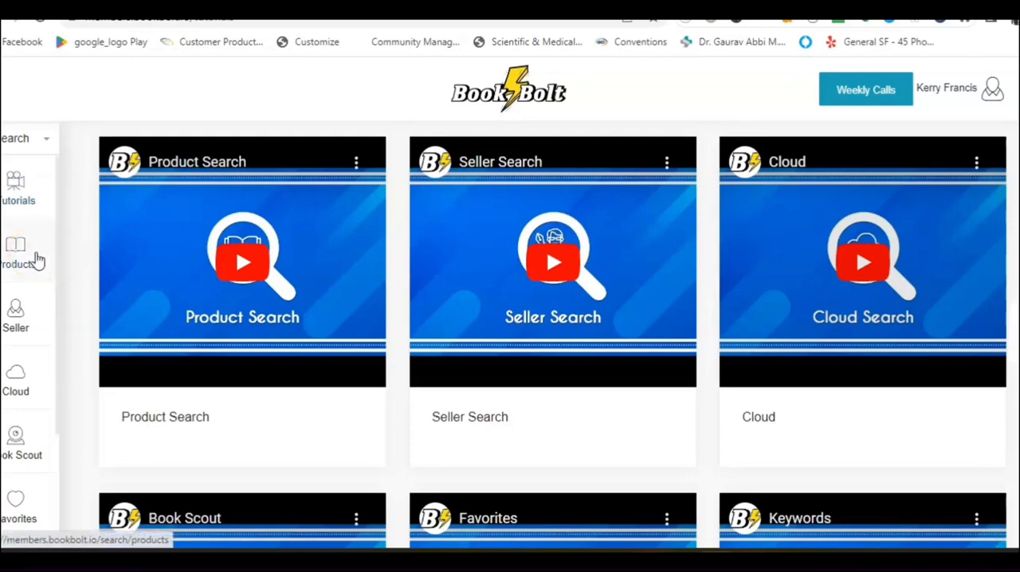
left_click(36, 260)
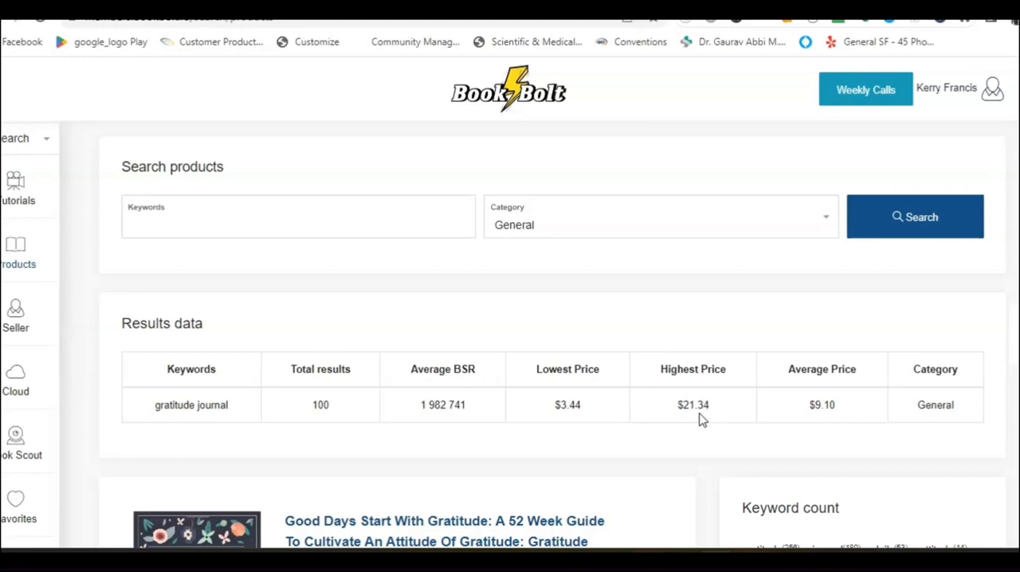
left_click(6, 334)
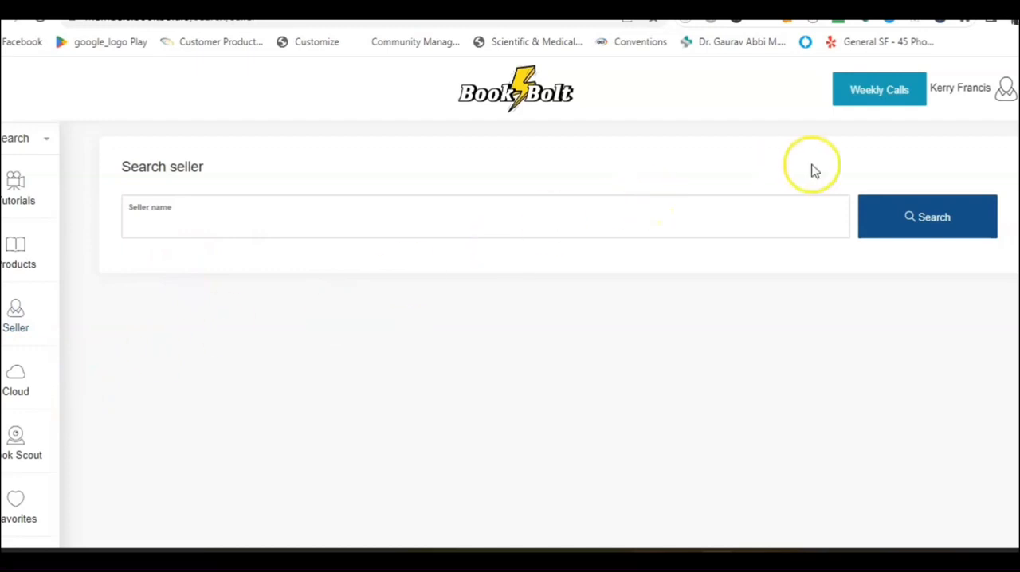
Go to Book Bolt Studio from the account options and start a new project.
left_click(1007, 97)
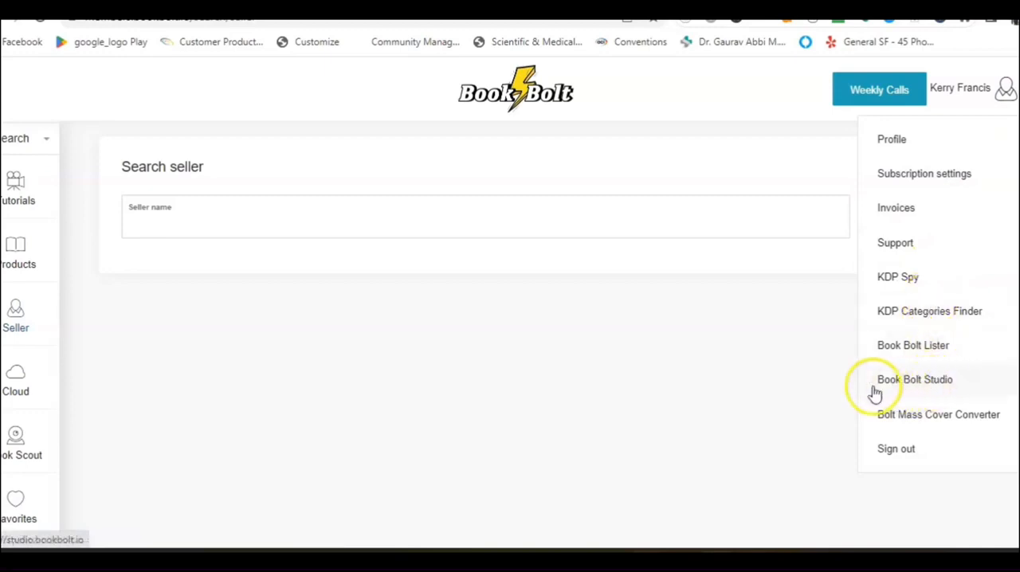
left_click(957, 395)
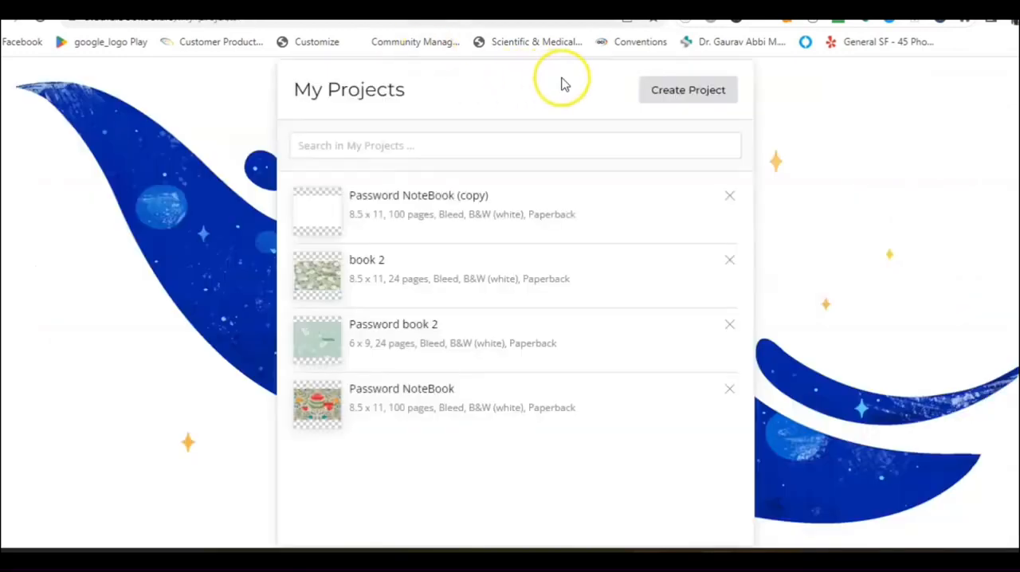
left_click(655, 93)
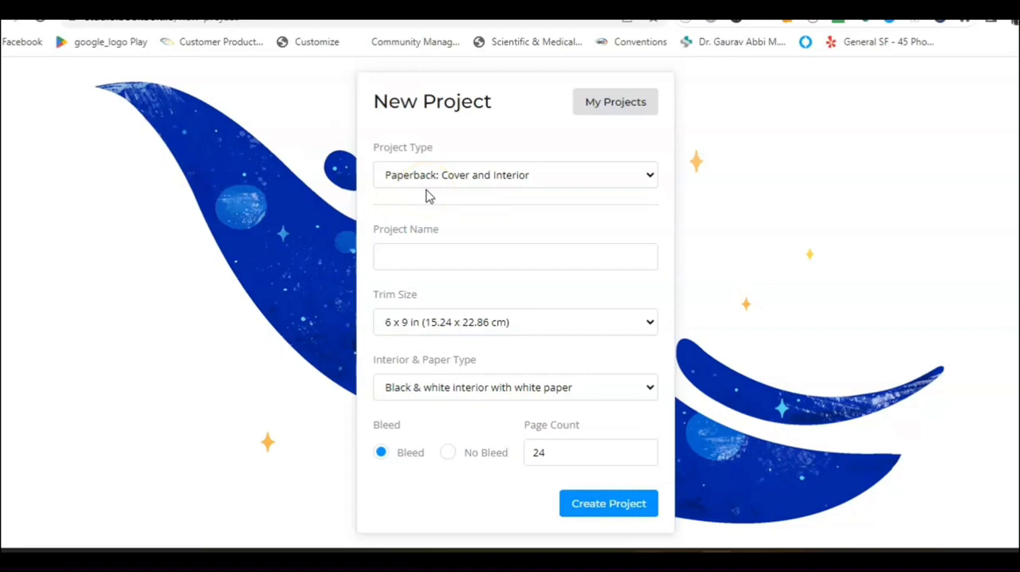
Create the paperback project "Gratitude Notebook" with an 8.5 x 11 in trim size and 100 pages.
left_click(403, 256)
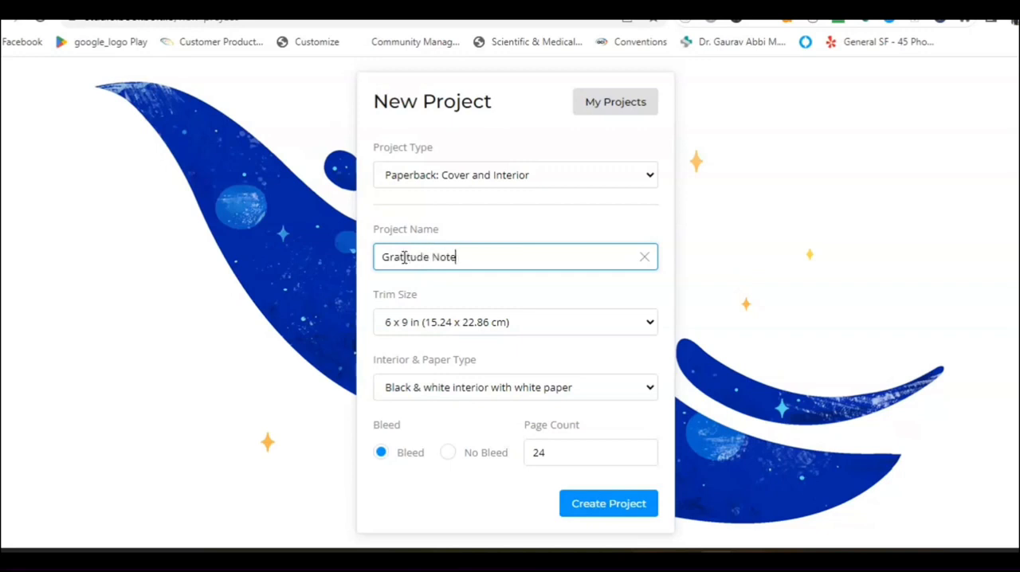
type("ook")
left_click(406, 322)
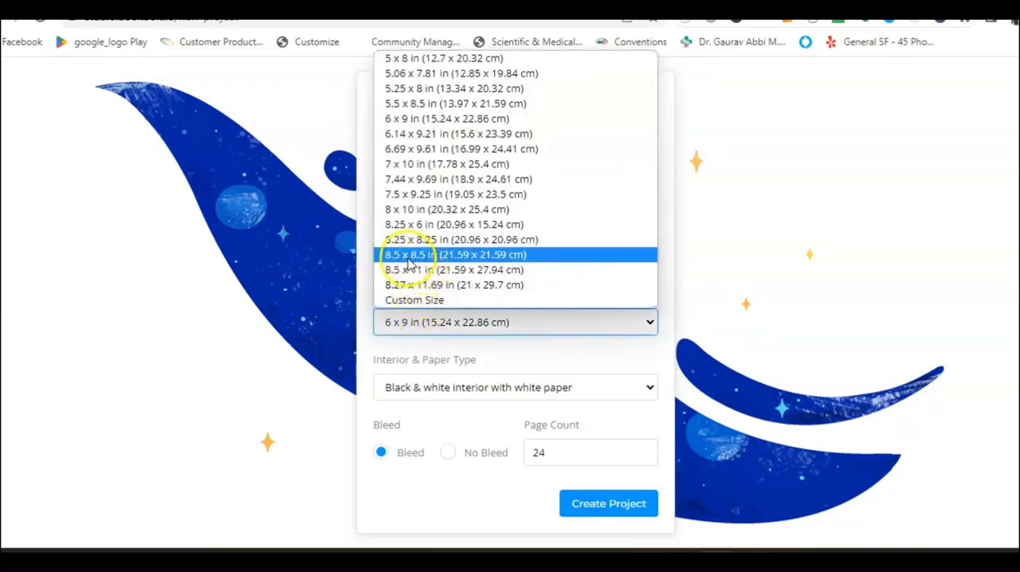
left_click(406, 270)
left_click(569, 452)
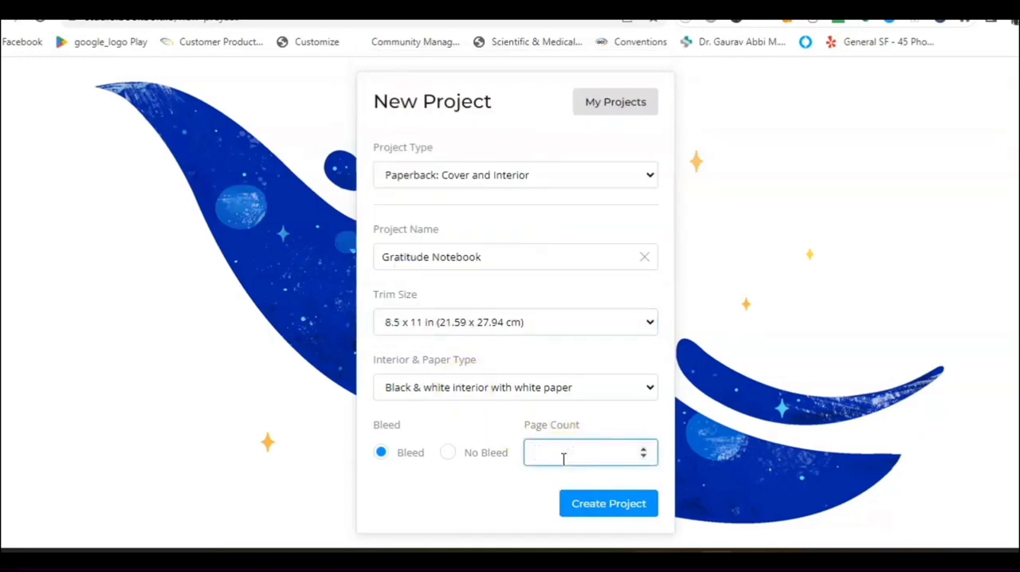
left_click(593, 510)
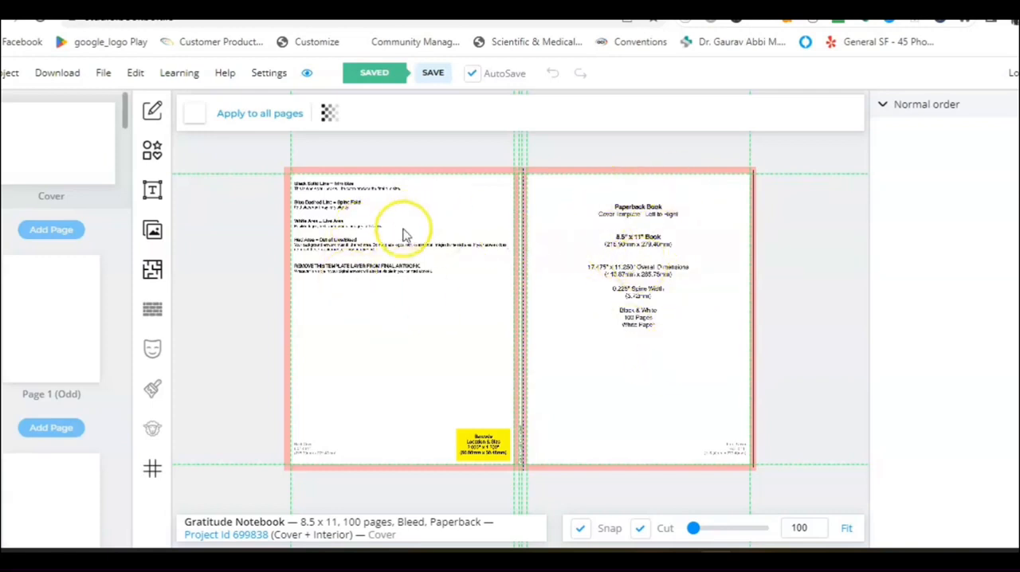
Hide the cover template on the cover page through its opacity settings.
left_click(329, 116)
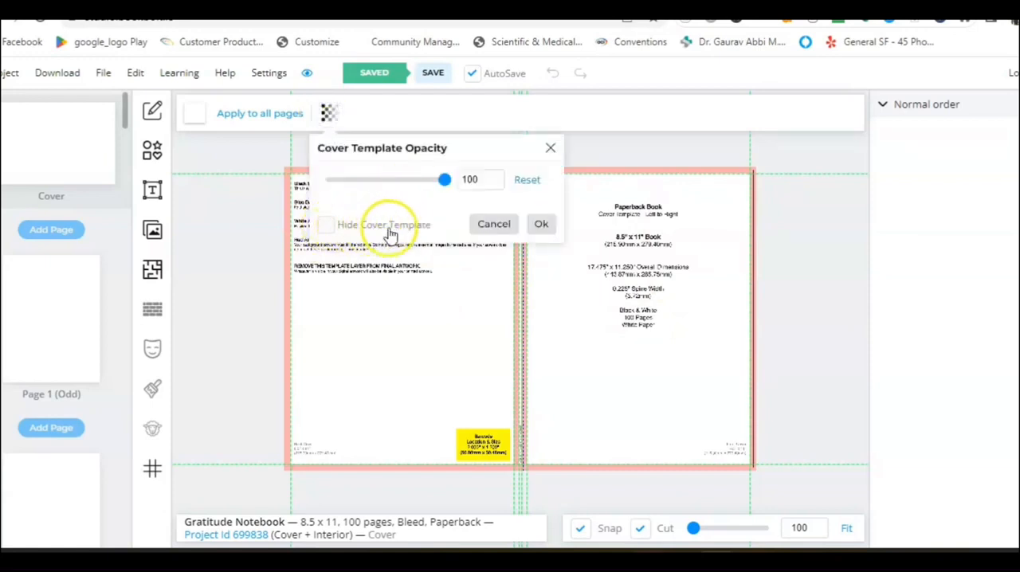
left_click(328, 228)
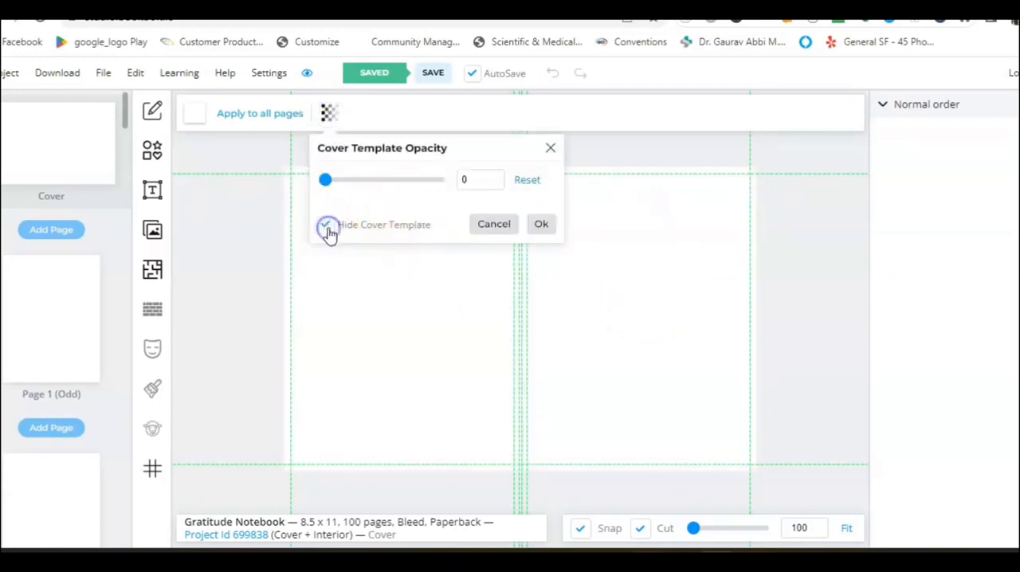
left_click(541, 224)
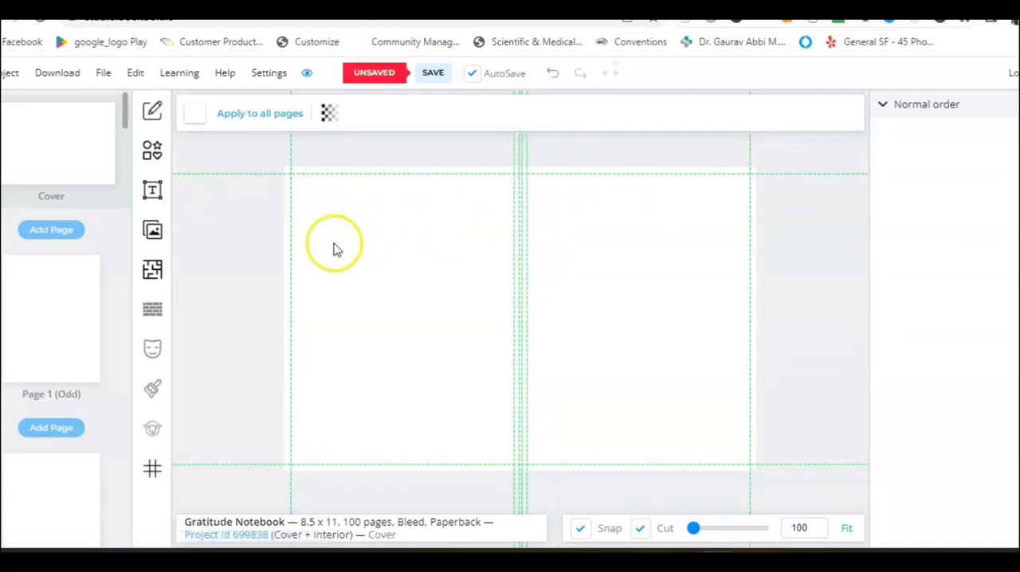
Search the Pixabay images for "floral" and add the white pattern with yellow daisies and green leaves to the cover.
left_click(153, 233)
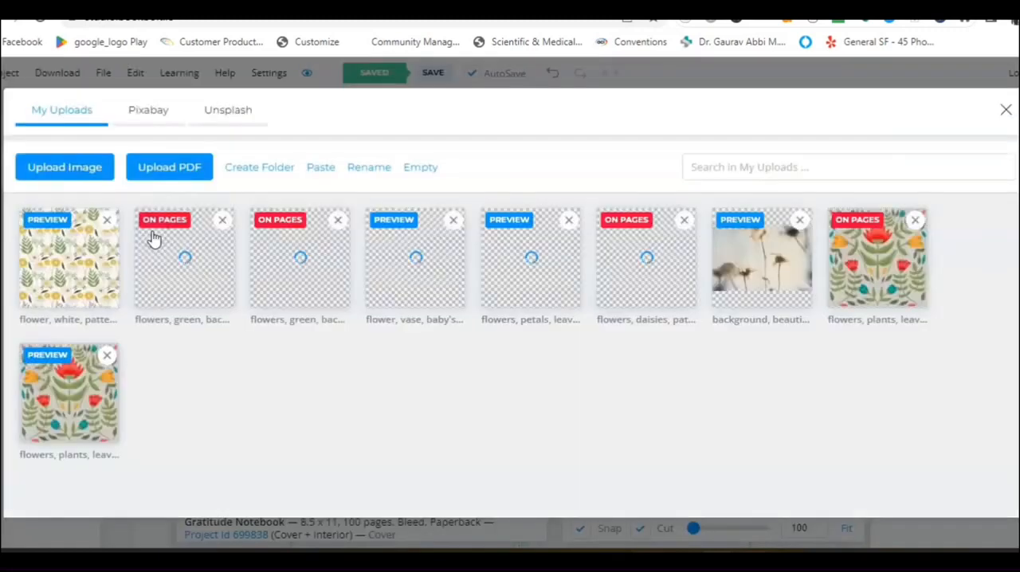
left_click(154, 124)
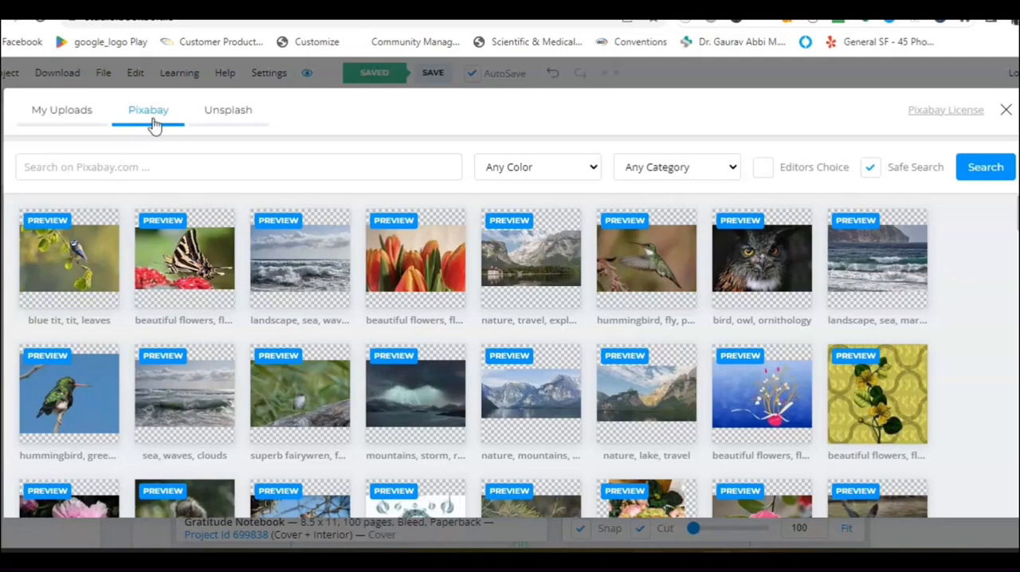
left_click(78, 169)
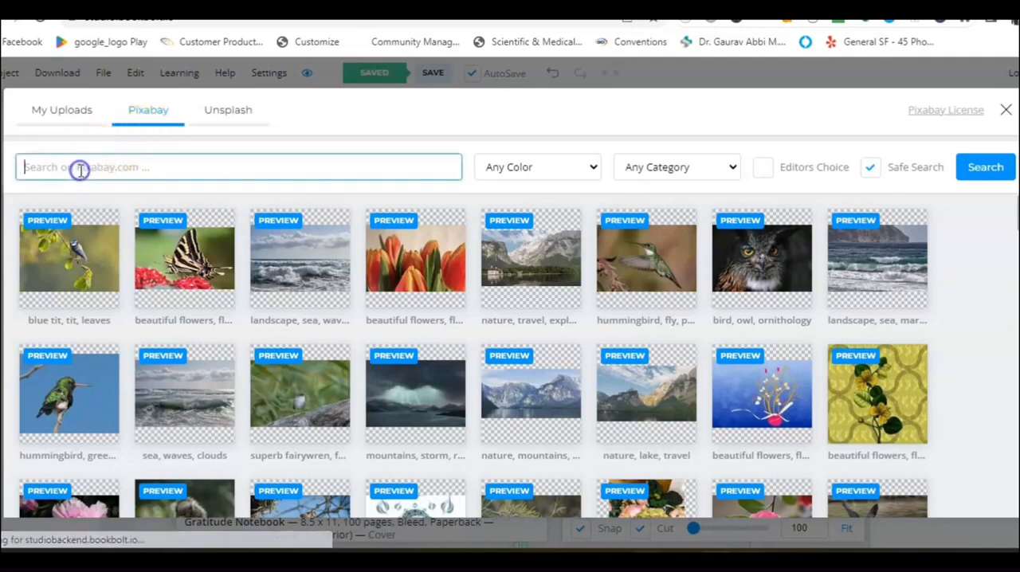
type("floral")
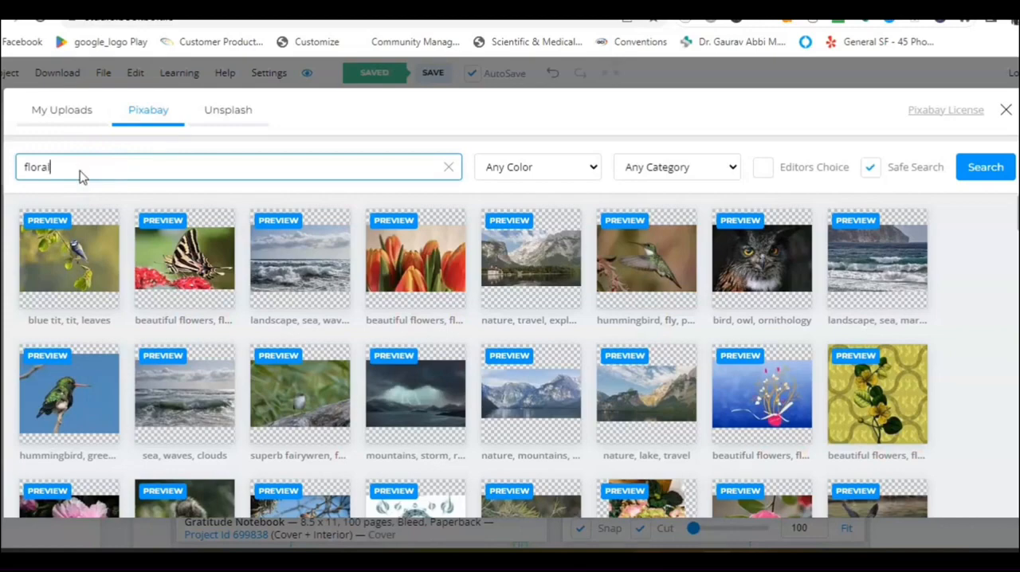
key("Return")
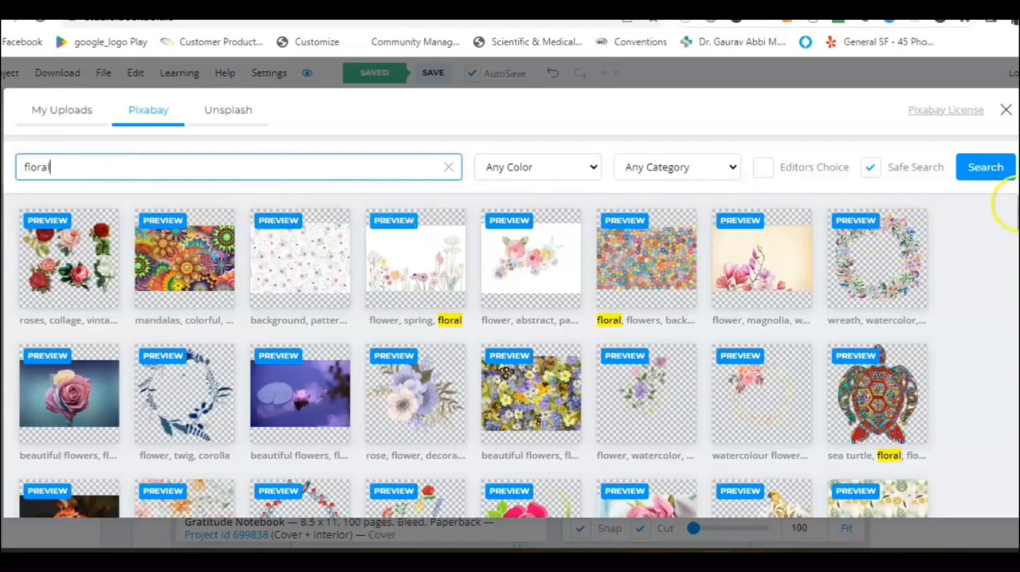
scroll(1011, 208, "down", 1)
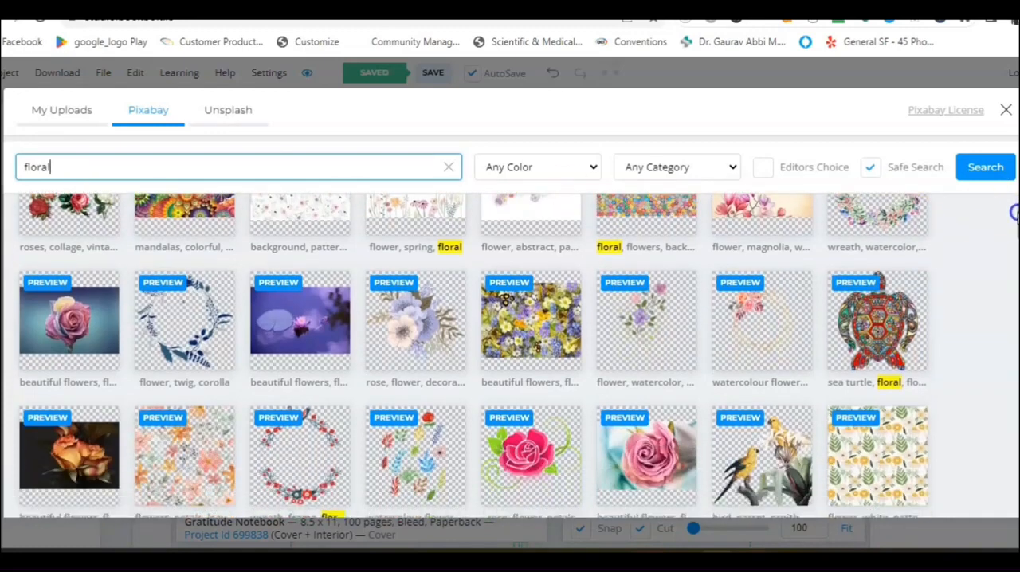
scroll(1014, 213, "down", 1)
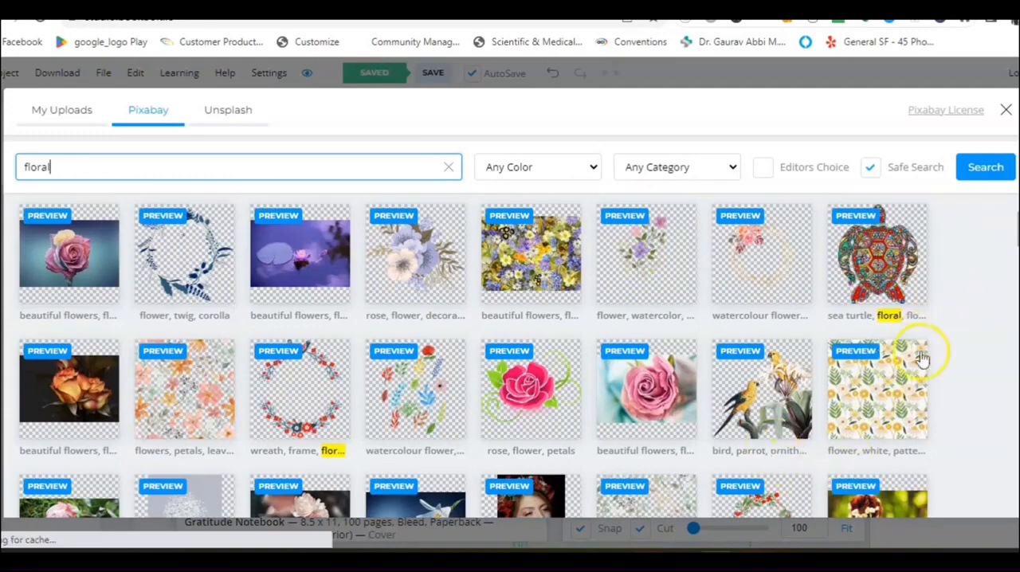
left_click(876, 395)
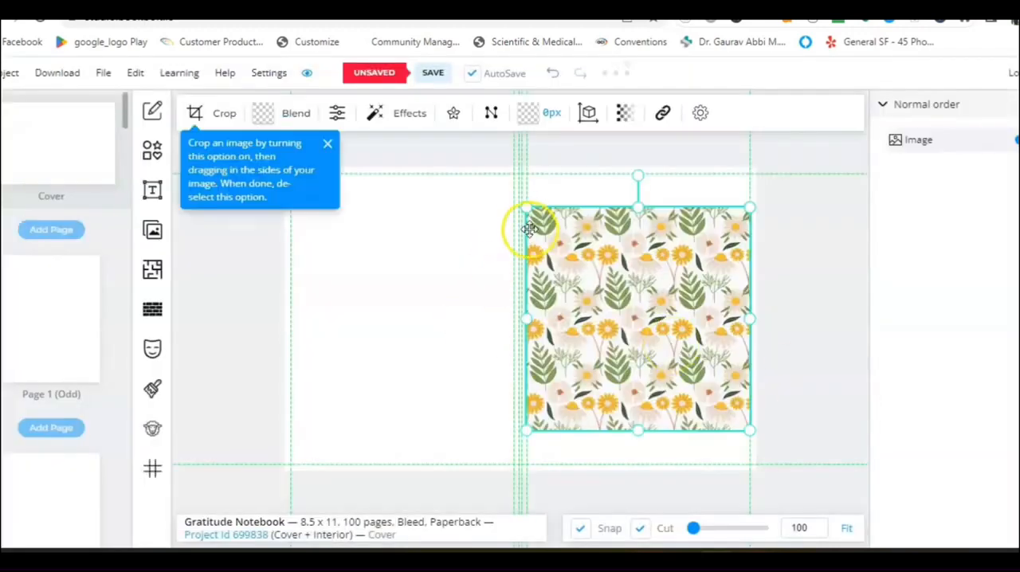
Enlarge and reposition the floral pattern image so it fills the back cover, spine and front cover past every edge.
left_click_drag(525, 208, 406, 208)
left_click_drag(508, 279, 444, 292)
left_click_drag(397, 438, 300, 454)
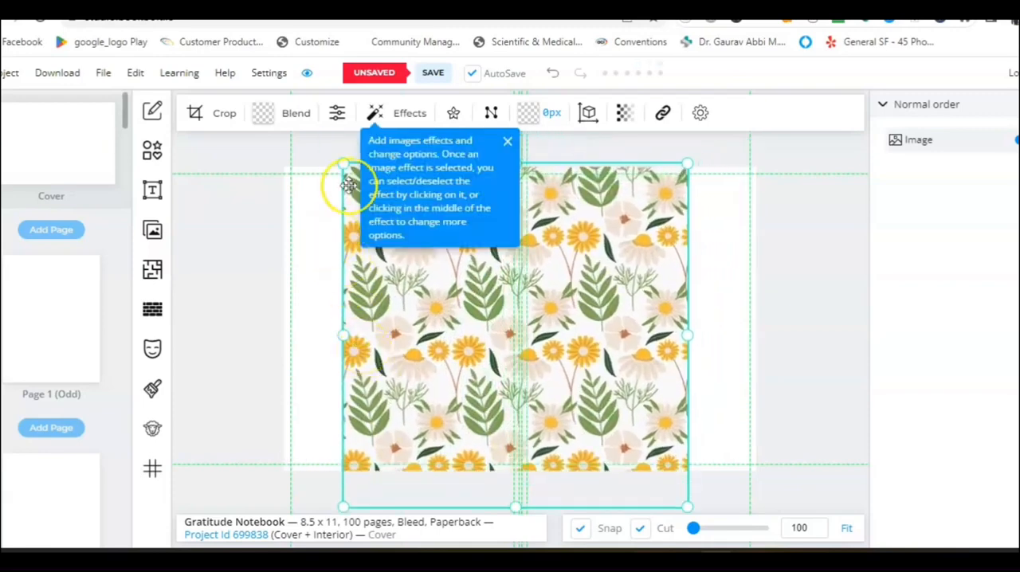
left_click_drag(305, 166, 278, 175)
mouse_move(370, 273)
left_mouse_down()
mouse_move(364, 287)
mouse_move(335, 298)
left_mouse_up()
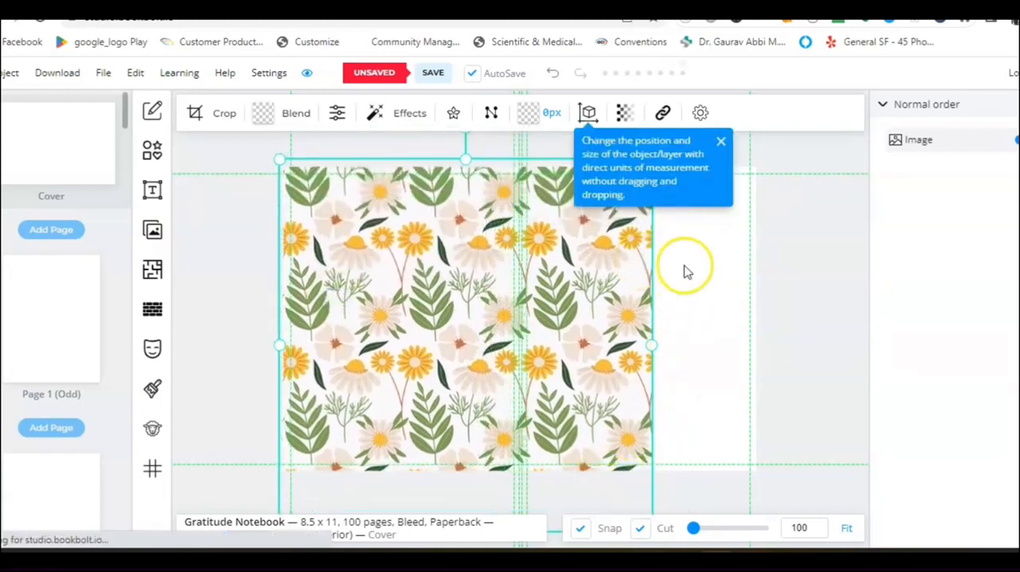
left_click_drag(651, 344, 773, 370)
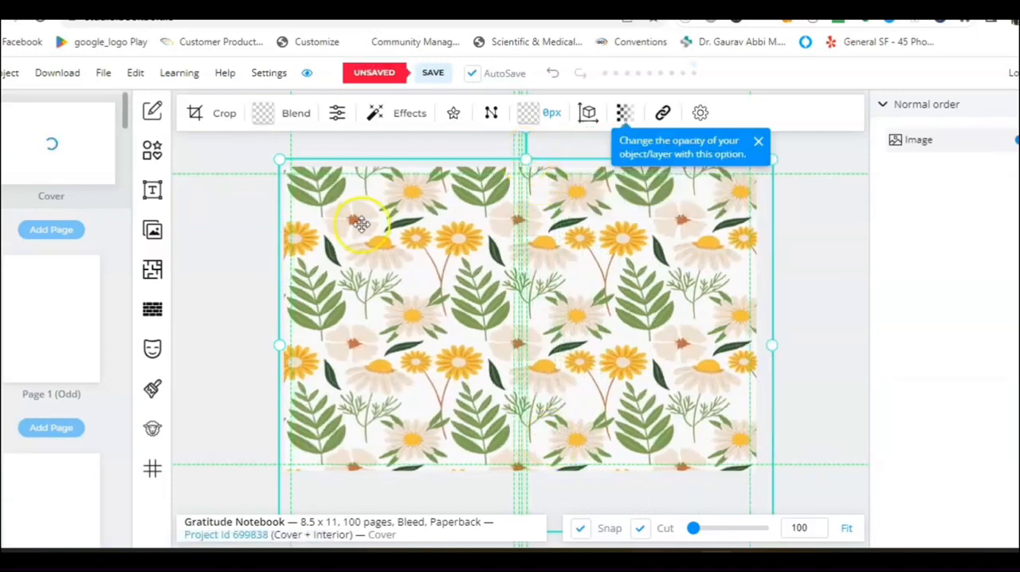
left_click_drag(281, 345, 276, 346)
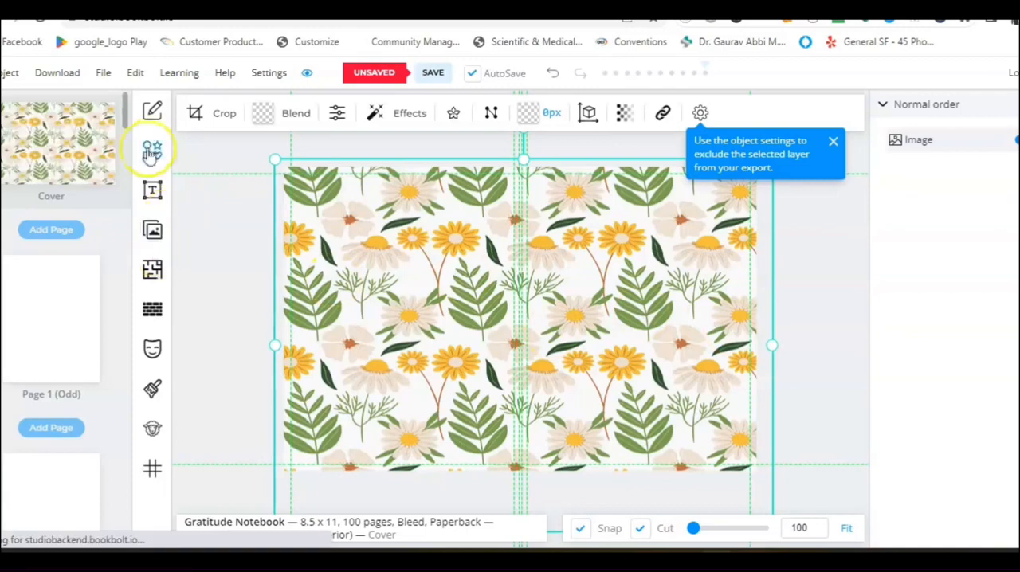
Add a Heading text object and move it onto the upper middle of the front cover.
left_click(152, 192)
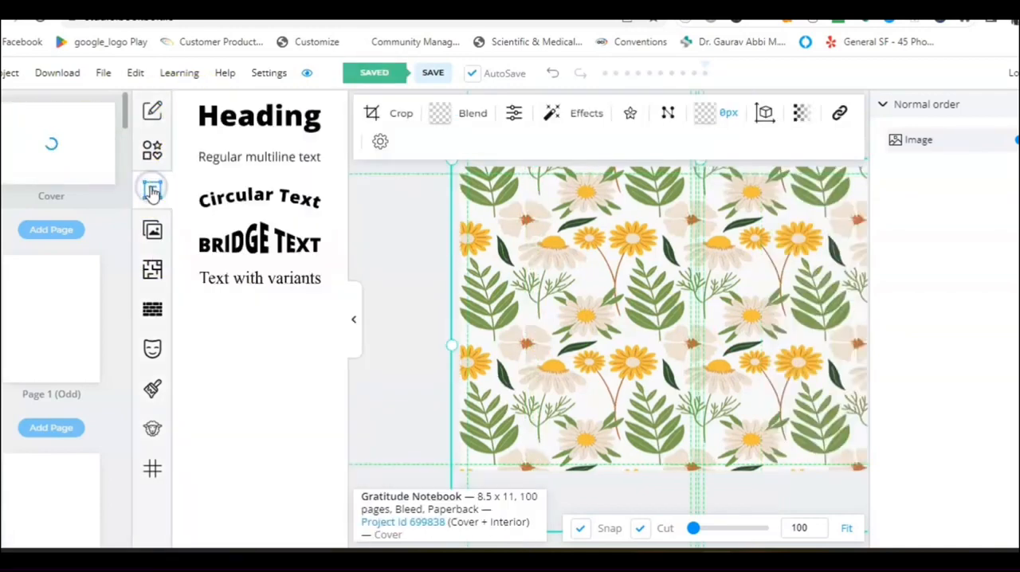
left_click(243, 120)
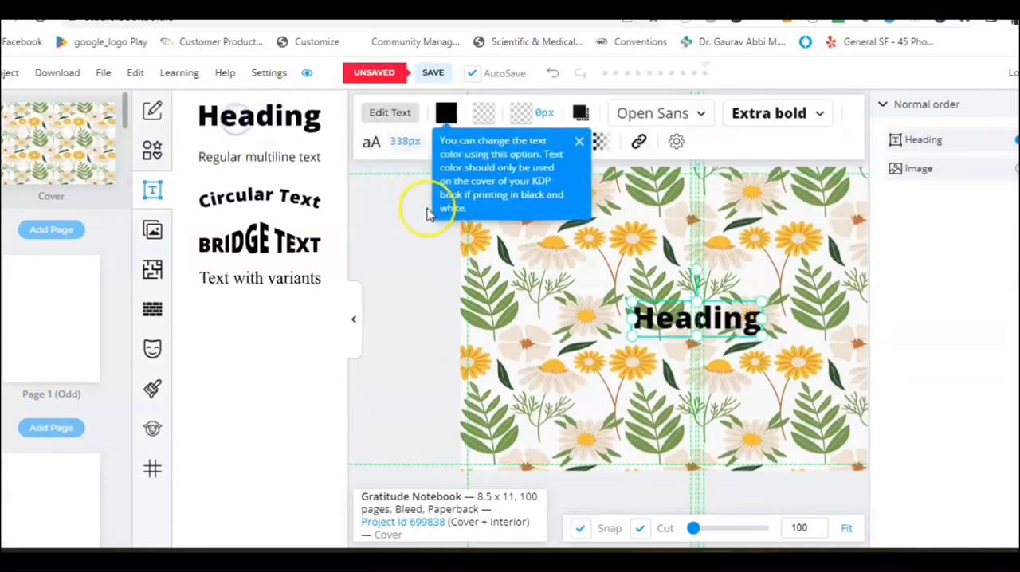
left_click(357, 323)
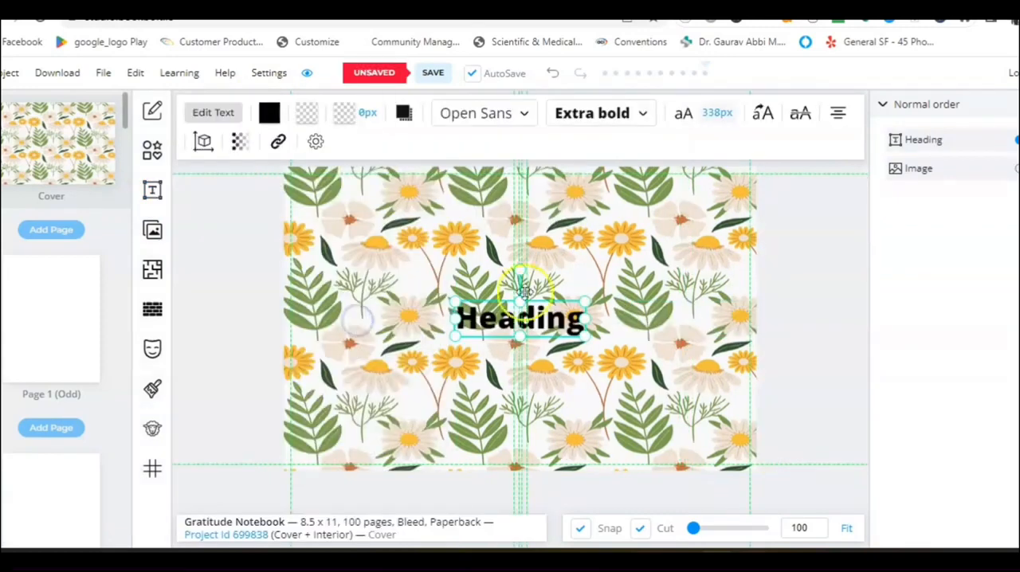
left_click_drag(608, 297, 652, 275)
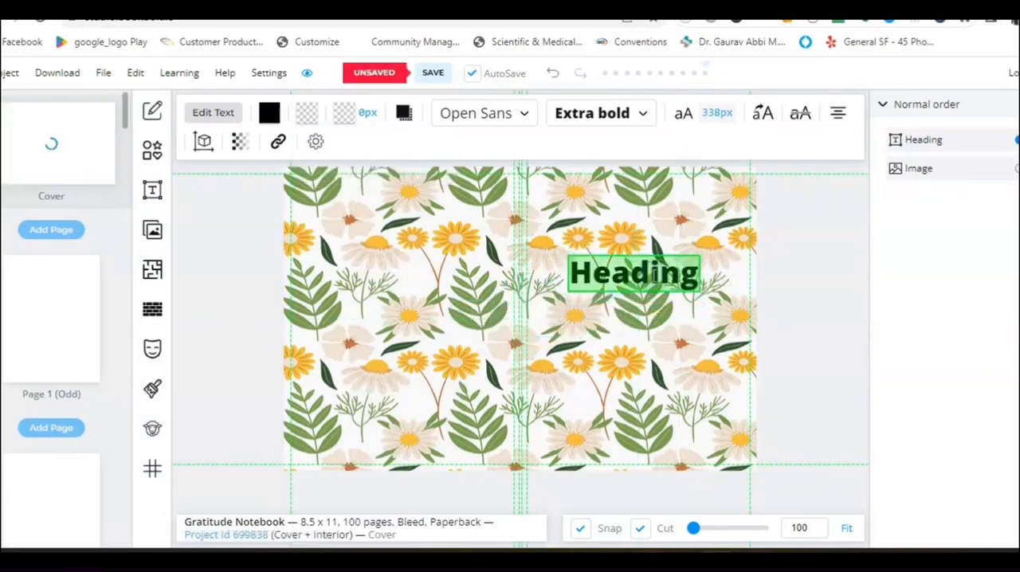
Replace the heading's placeholder text with "Daily Gratitude".
type("Da")
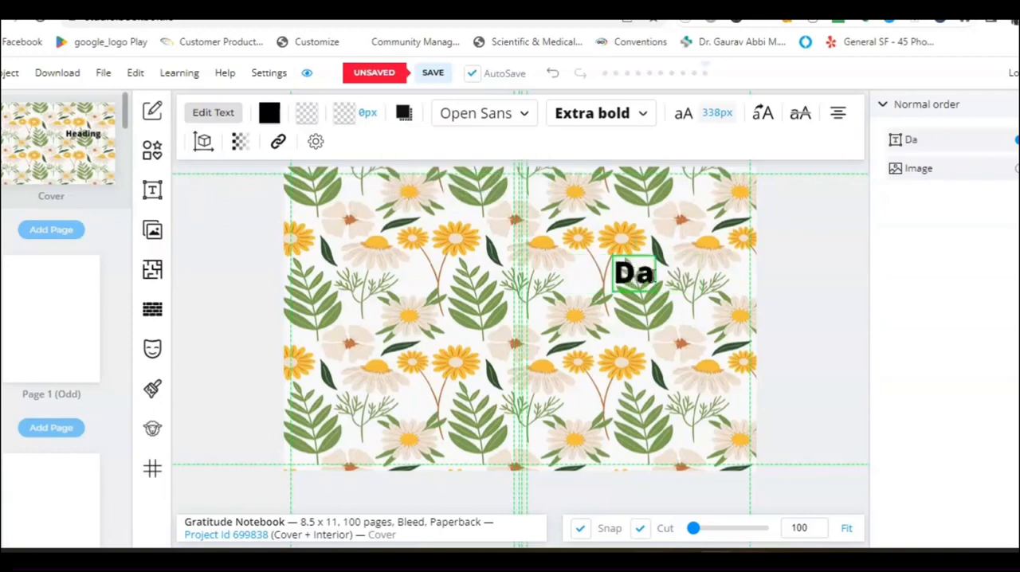
type("ily F")
key("BackSpace")
type("Grad")
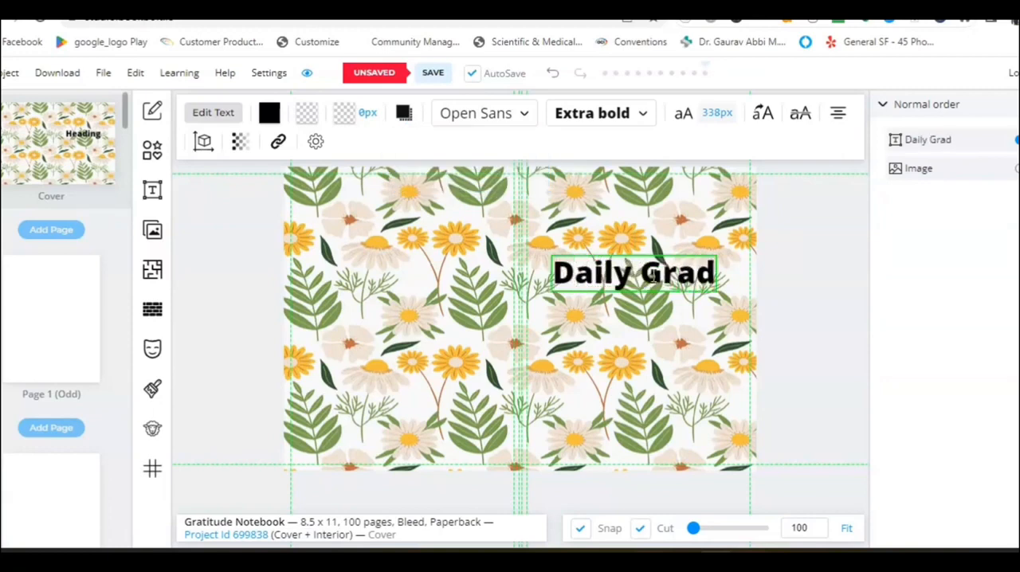
key("BackSpace")
type("t")
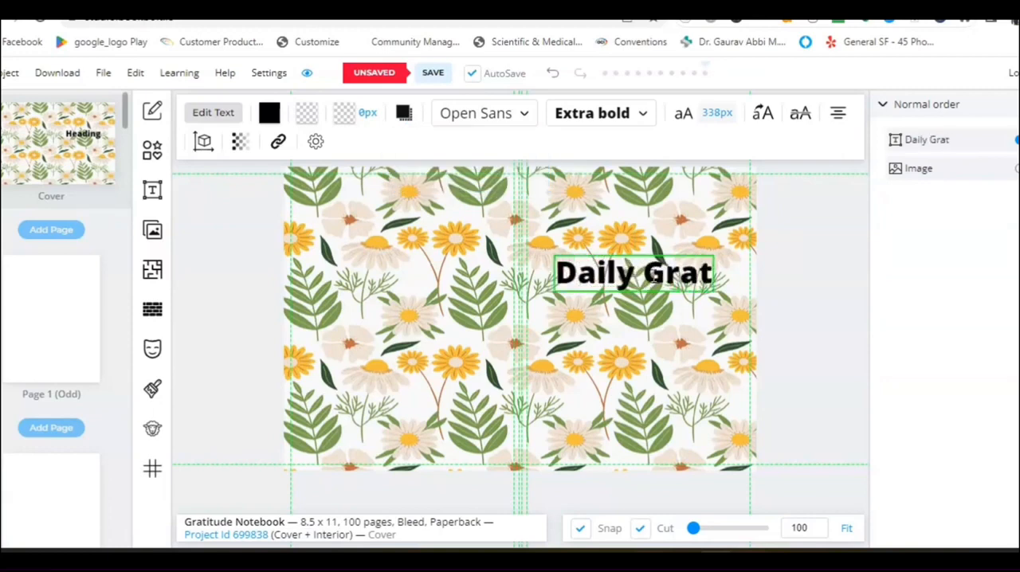
type("itude")
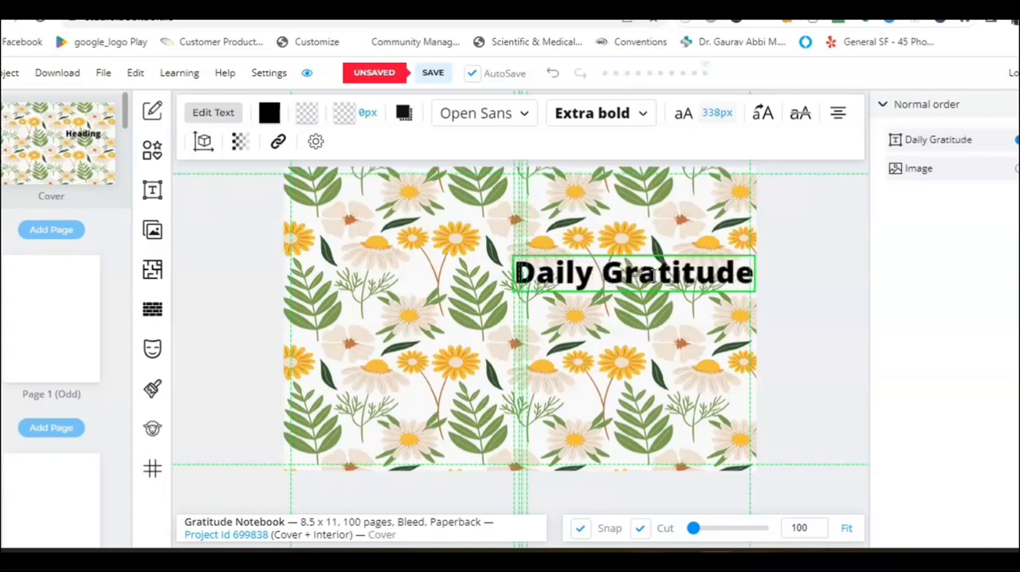
left_click(656, 245)
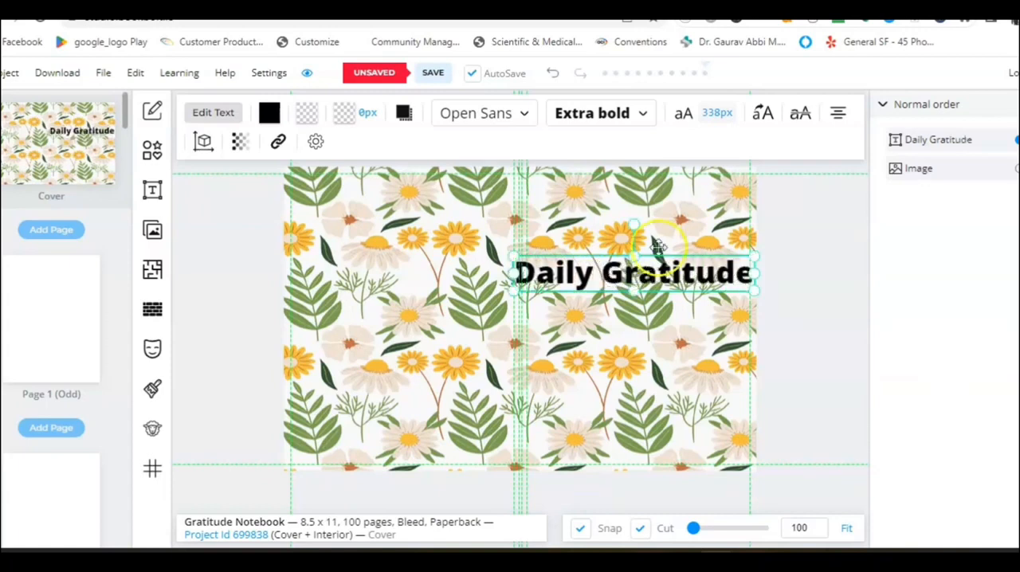
Set the "Daily Gratitude" title's font size to 250 px and move it slightly lower on the front cover.
left_click(717, 114)
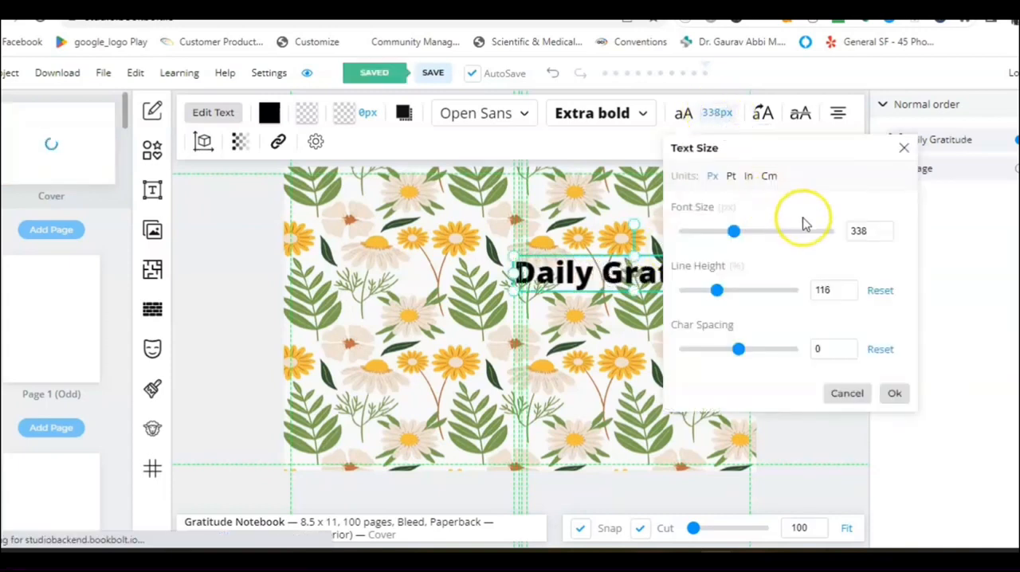
left_click_drag(870, 231, 848, 231)
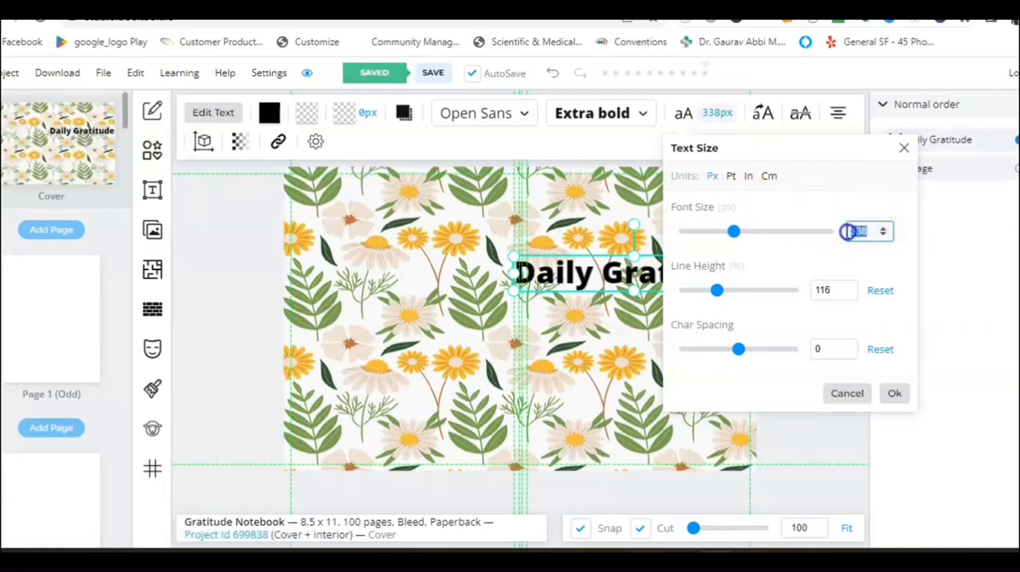
type("250")
left_click(895, 393)
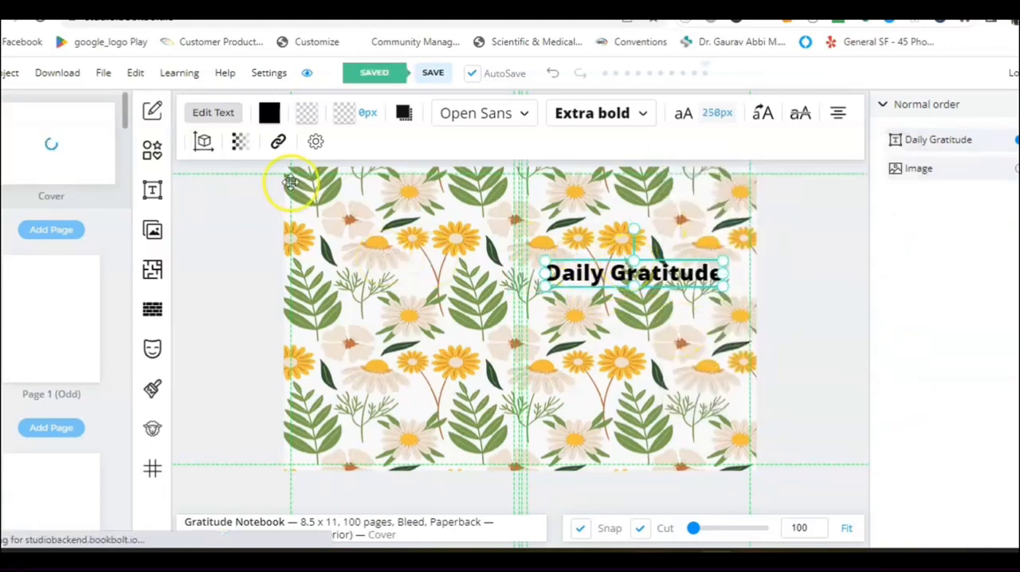
left_click_drag(640, 272, 648, 304)
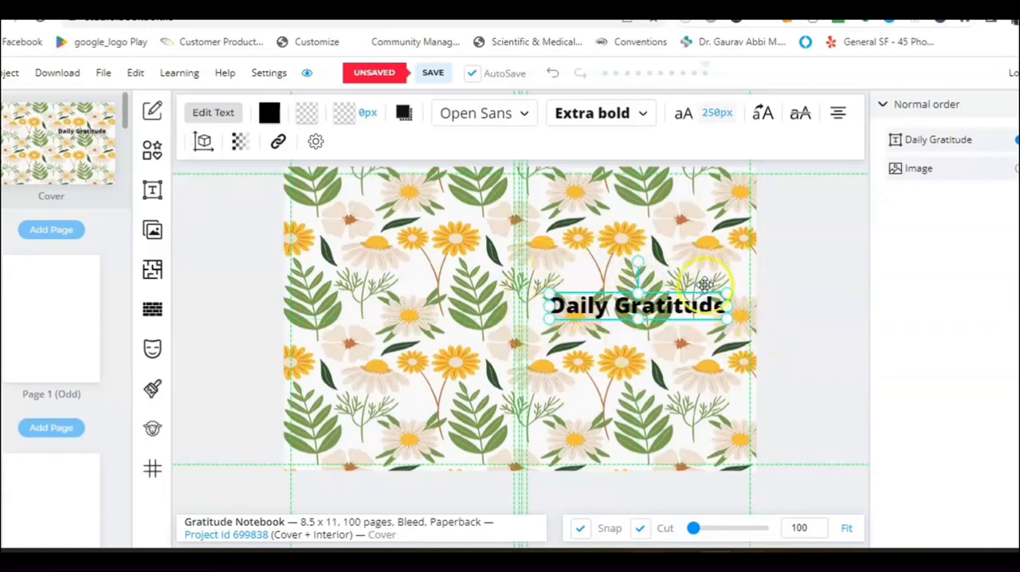
Add a rectangle shape and resize it into a wide banner covering the title on the front cover.
left_click(152, 156)
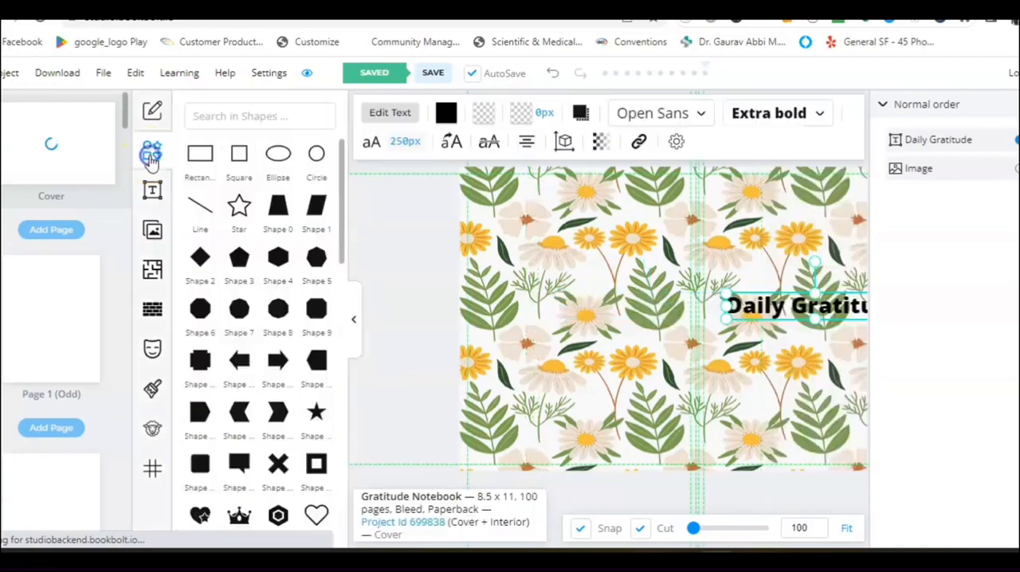
left_click(202, 162)
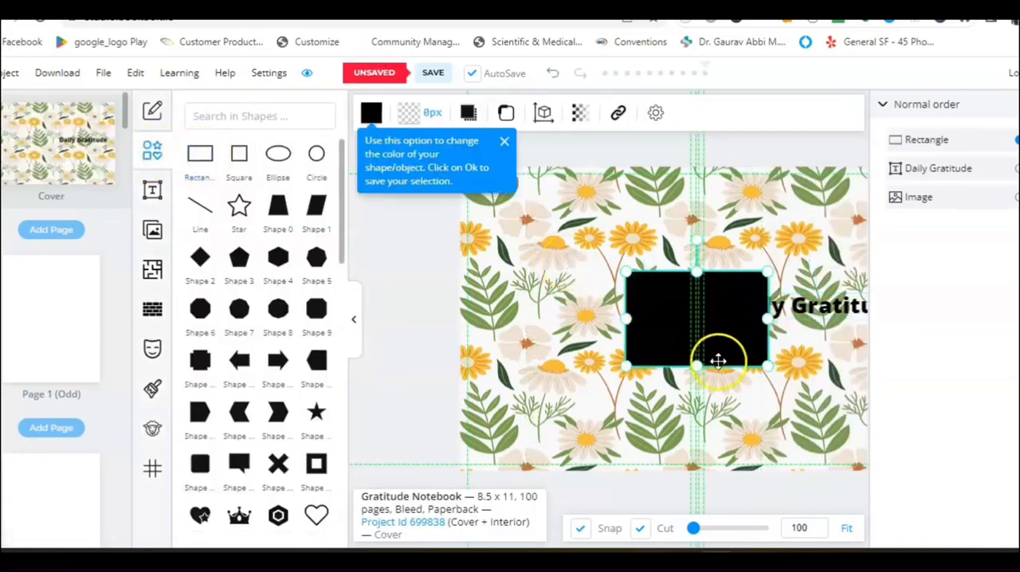
left_click_drag(697, 363, 738, 312)
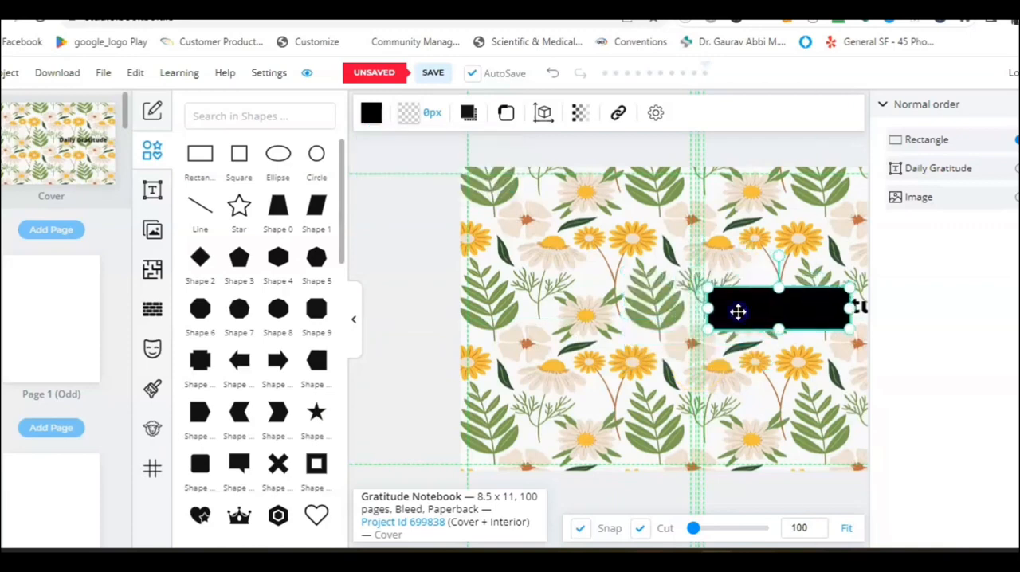
left_click(353, 321)
left_click_drag(576, 314, 553, 303)
left_click(717, 304)
left_click_drag(715, 302, 729, 300)
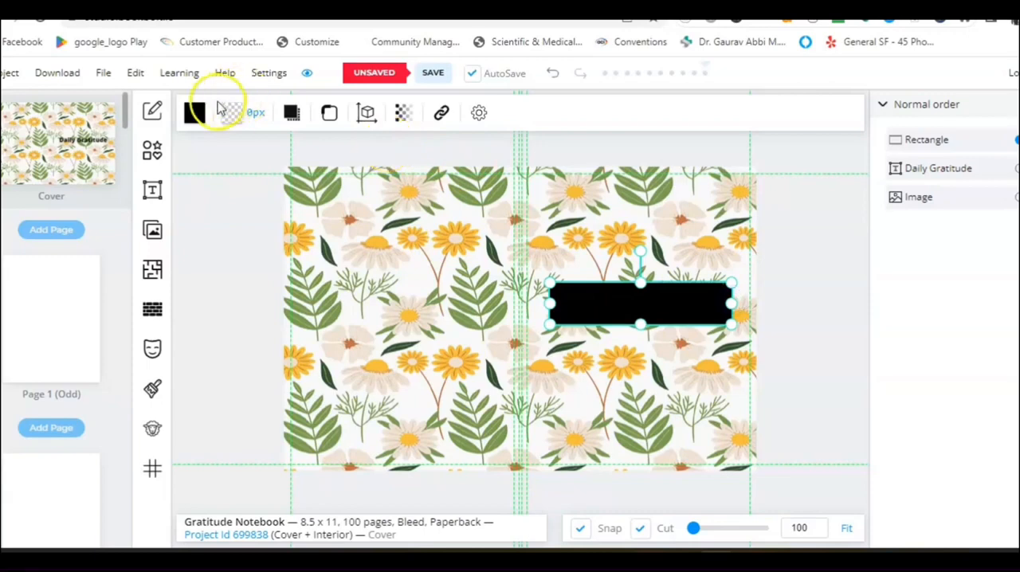
Fill the banner rectangle with the near-white preset colour and send it backward behind the title.
left_click(195, 114)
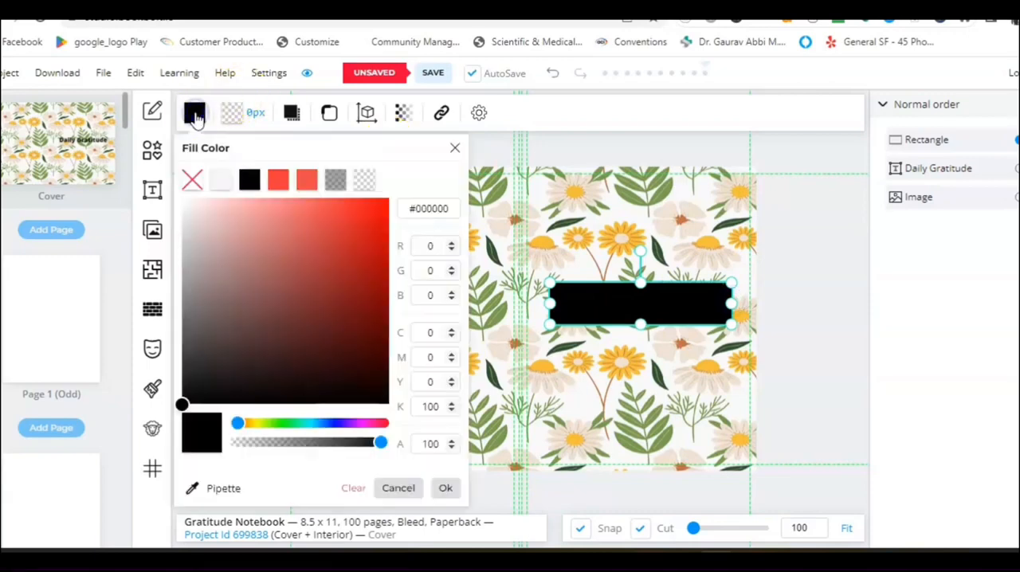
left_click(224, 186)
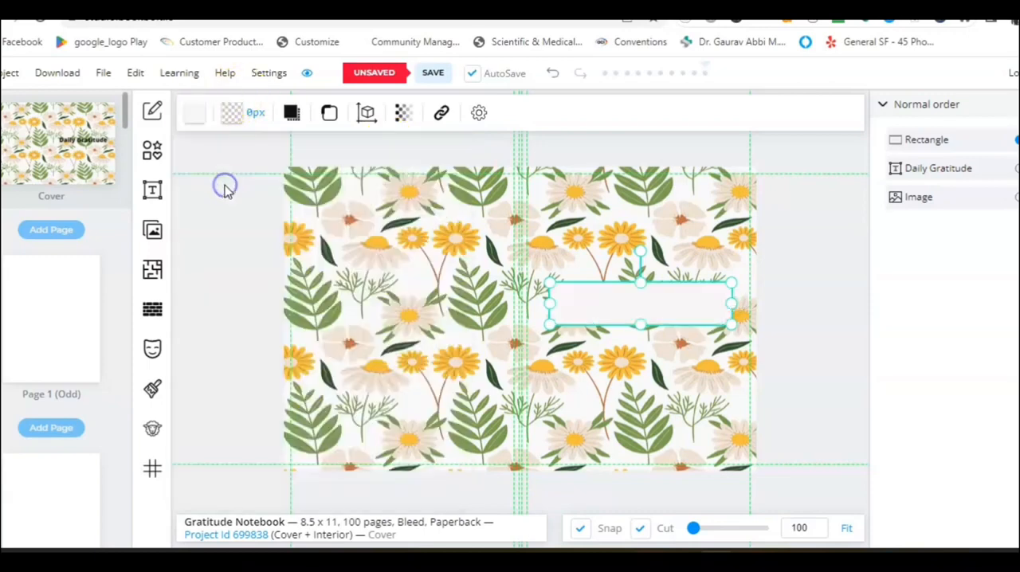
right_click(605, 309)
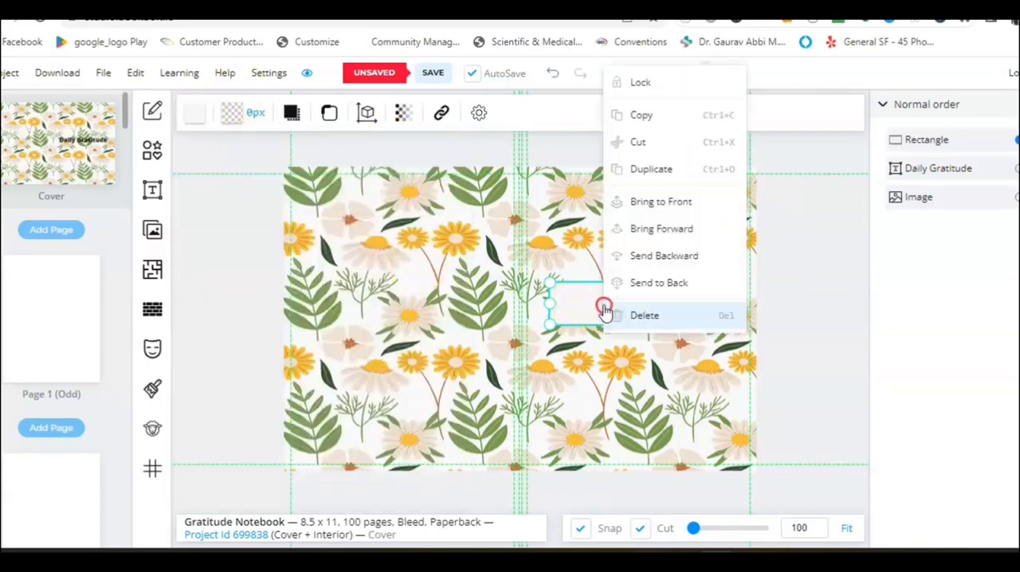
left_click(655, 255)
Shift the "Daily Gratitude" title slightly to the right over the banner rectangle and leave the title selected.
left_click(642, 381)
left_click_drag(626, 307, 633, 305)
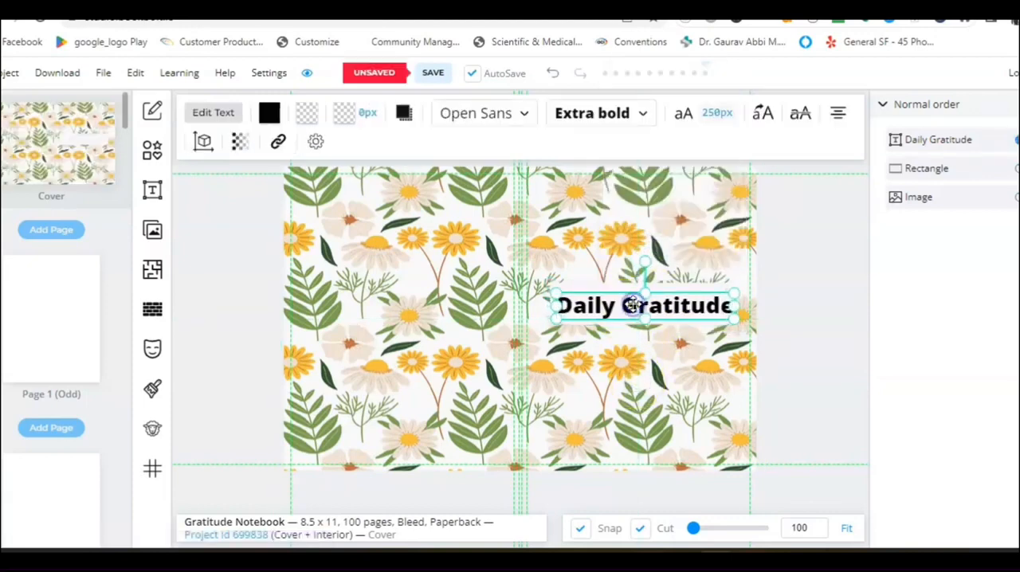
left_click(779, 333)
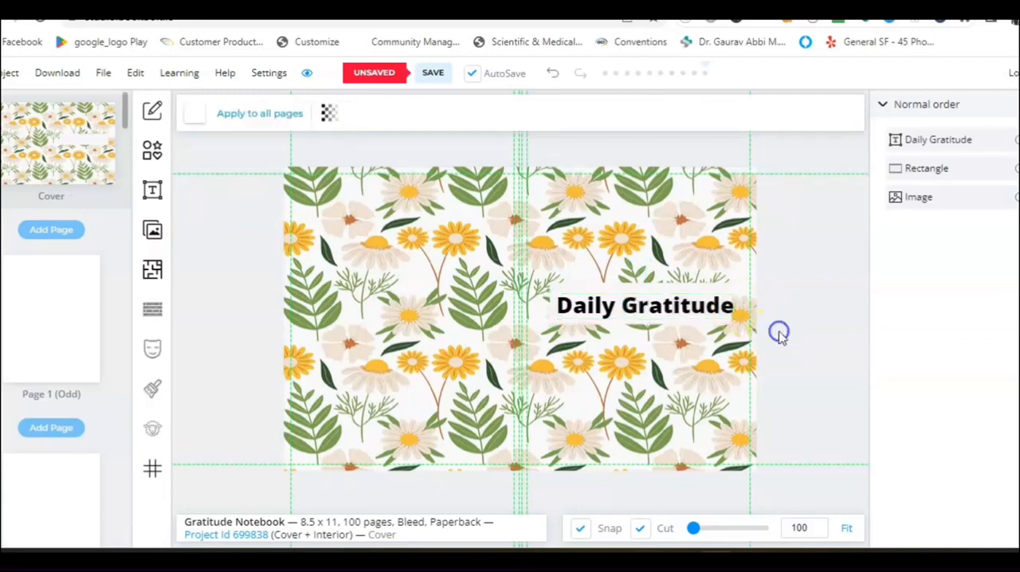
left_click(676, 306)
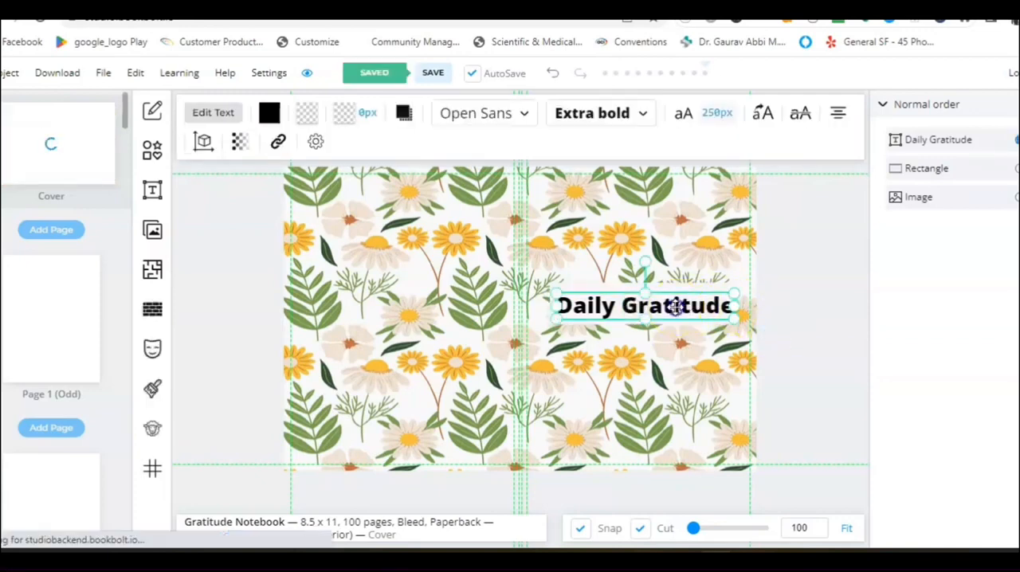
Move the "Daily Gratitude" title slightly left to centre it over the banner rectangle, and leave nothing selected.
left_click_drag(676, 307, 638, 303)
left_click(784, 337)
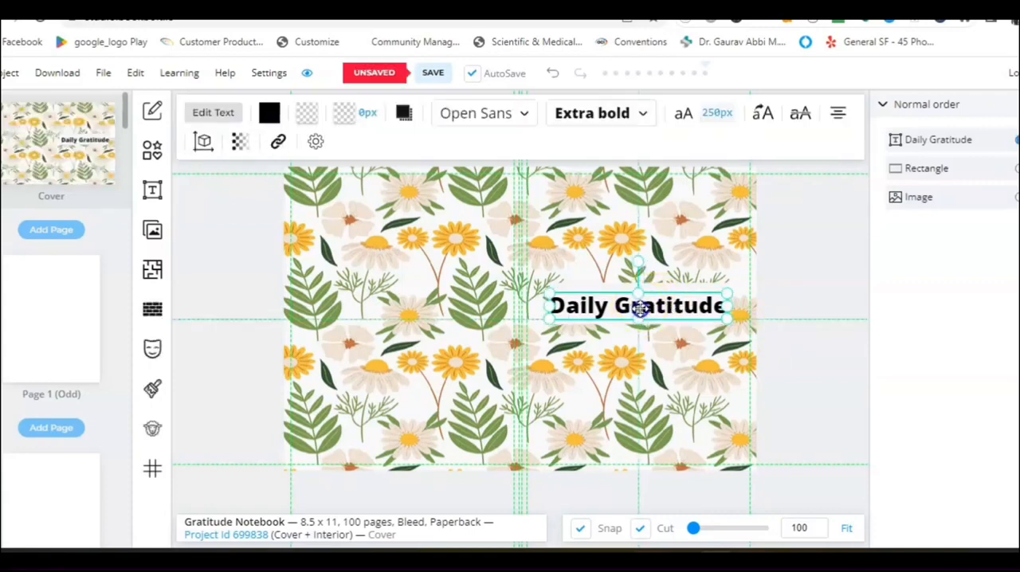
left_click(810, 347)
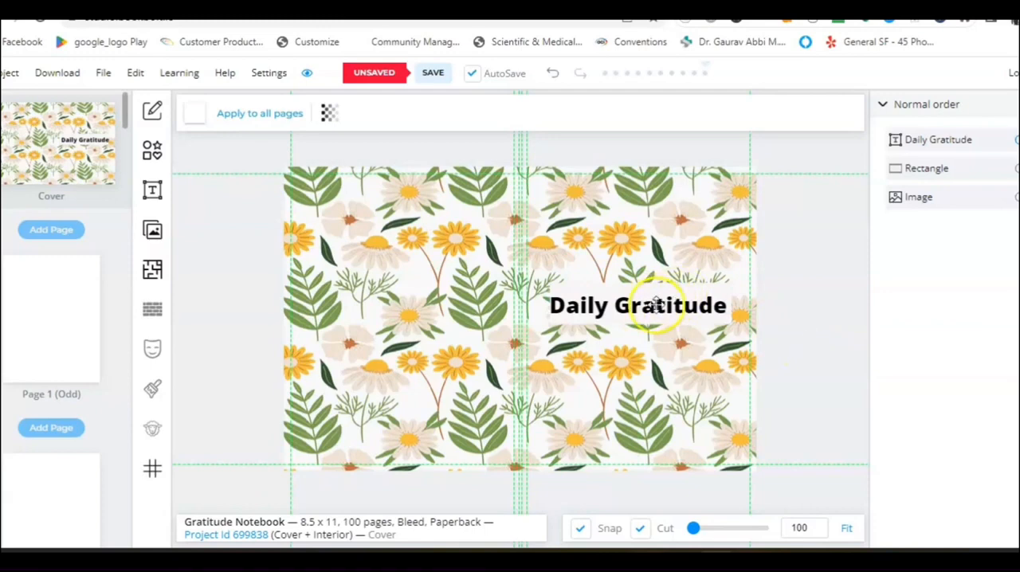
left_click(618, 295)
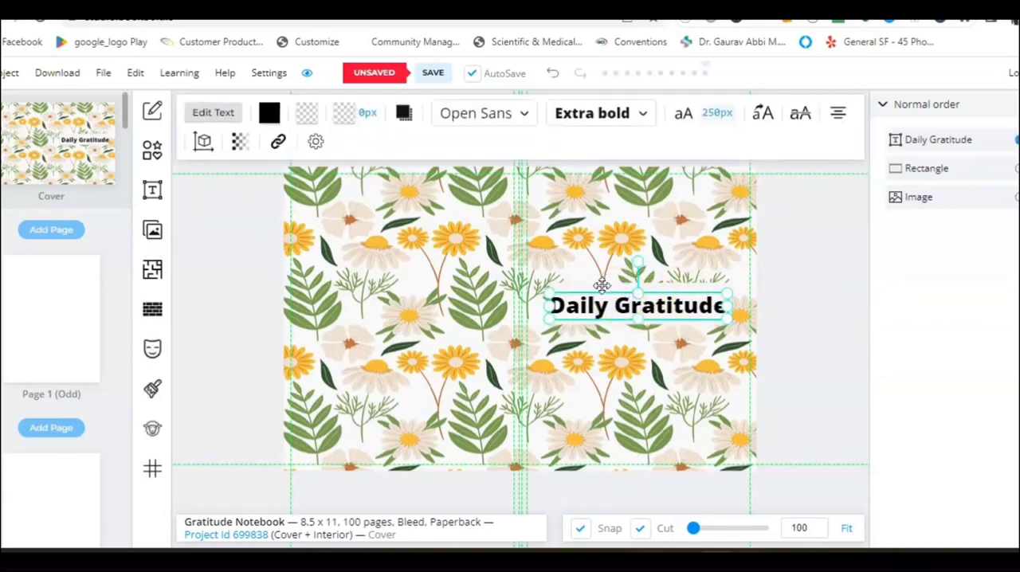
left_click(602, 285)
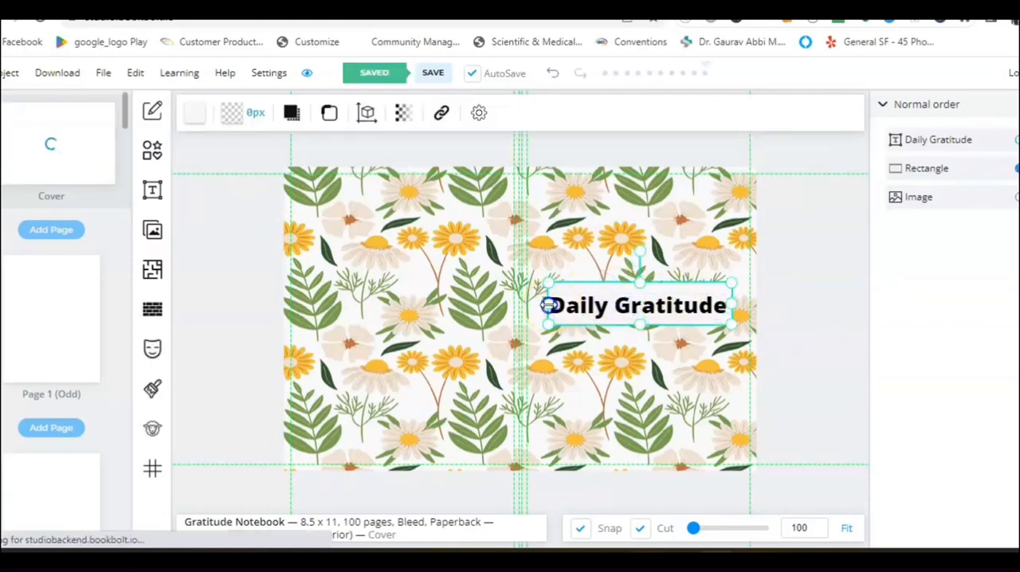
left_click(779, 307)
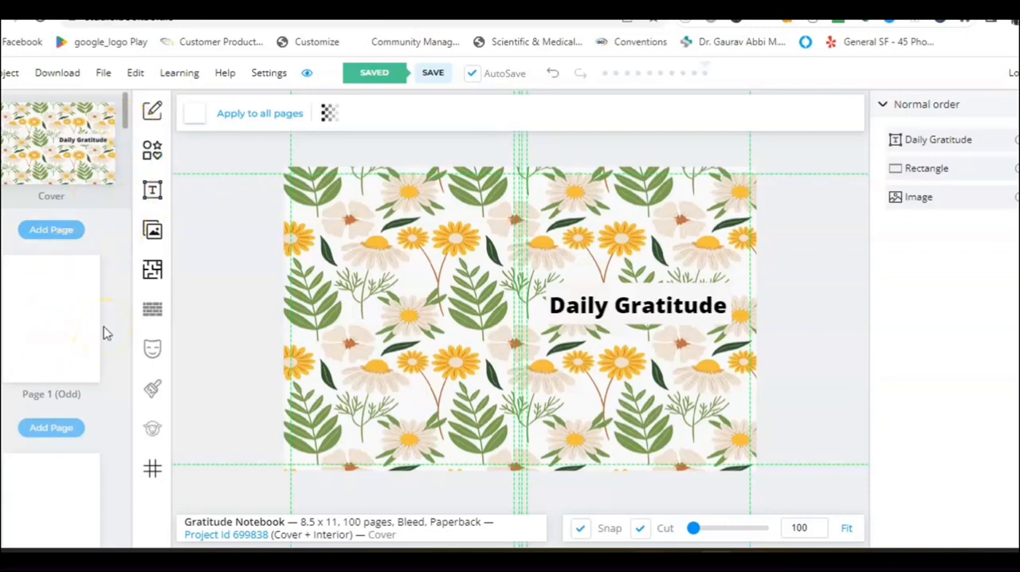
Search the interior templates library for "grati" and choose the Gratitude Journal template.
left_click(152, 271)
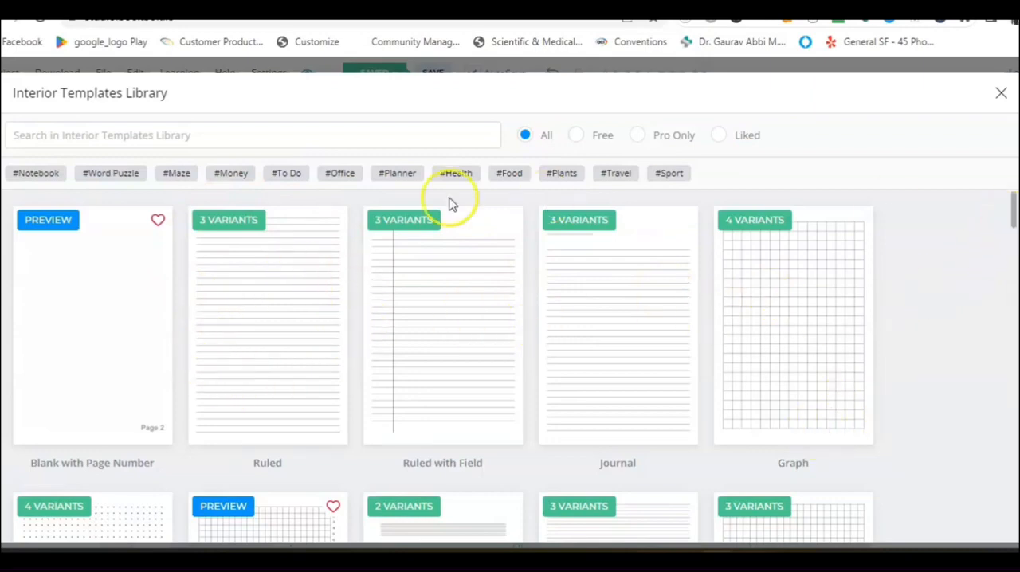
left_click(79, 137)
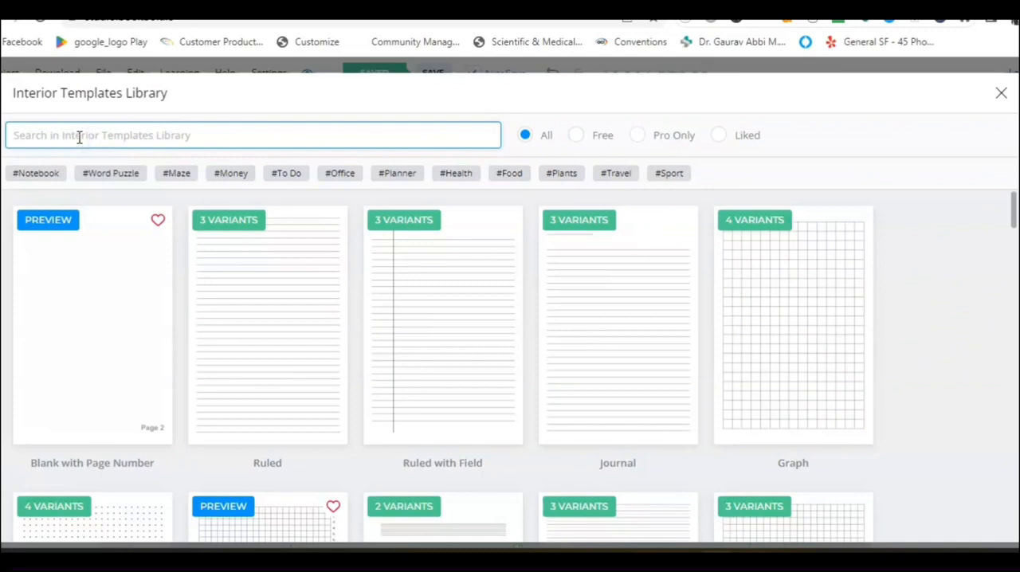
type("gra")
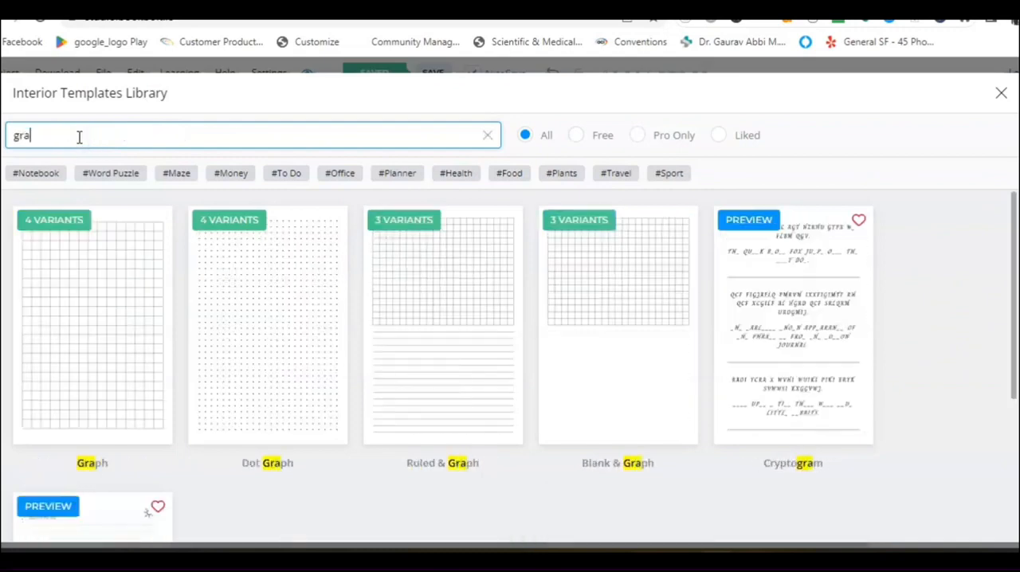
type("ti")
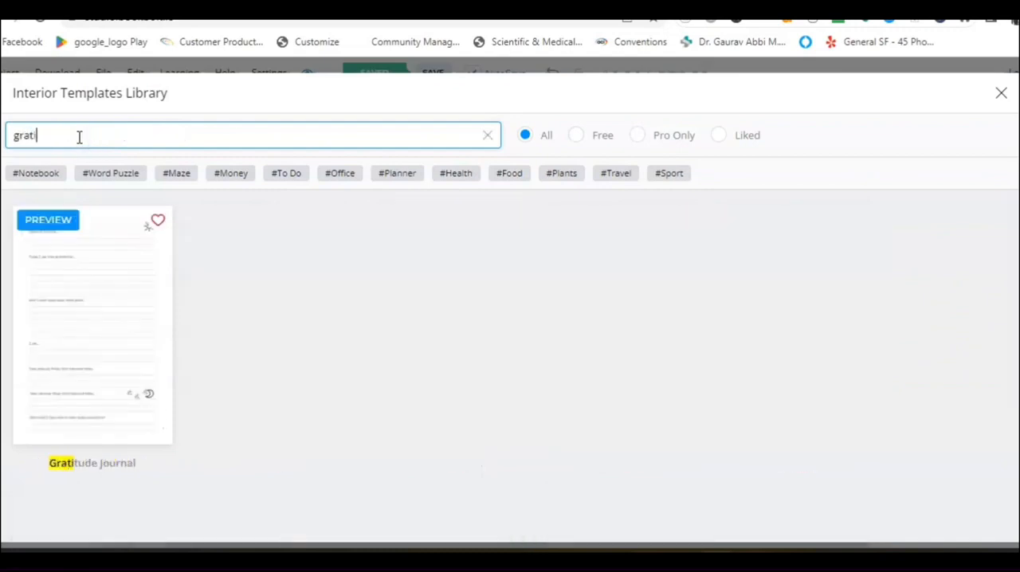
left_click(96, 346)
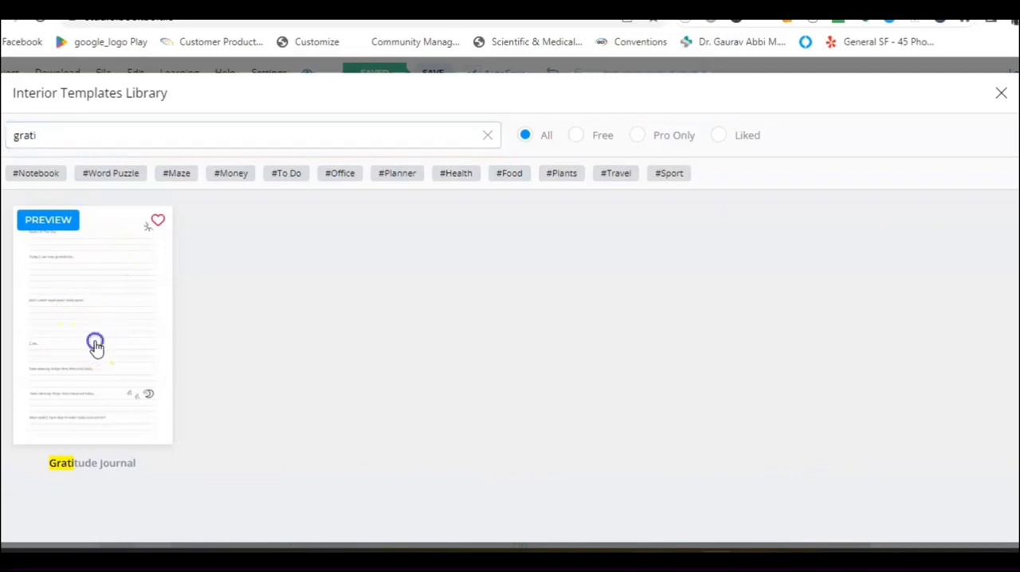
left_click(140, 232)
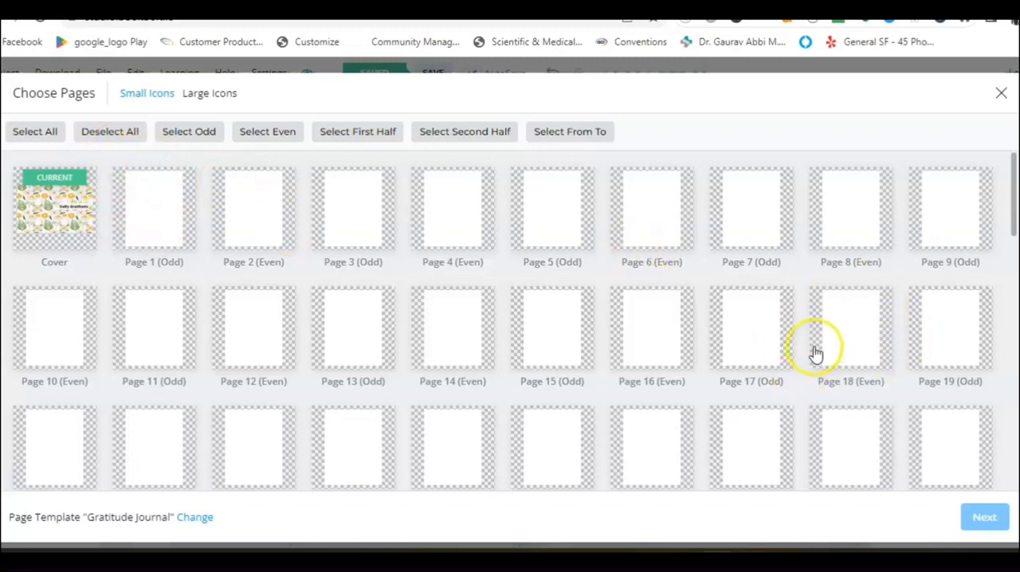
Apply the Gratitude Journal template to all interior pages, excluding the cover, with the default margin and fit options.
left_click(43, 135)
left_click(64, 205)
left_click(44, 227)
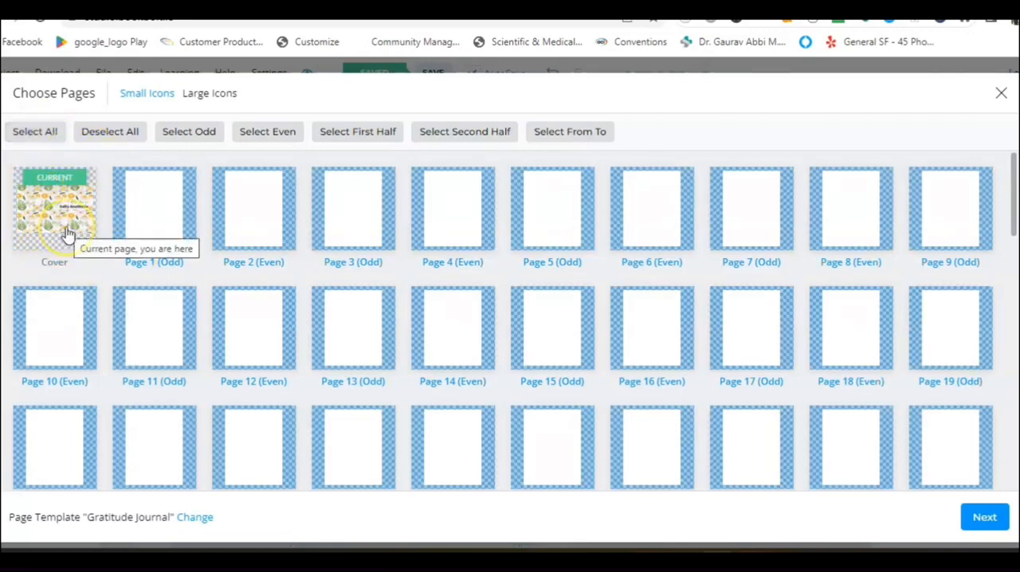
left_click(983, 519)
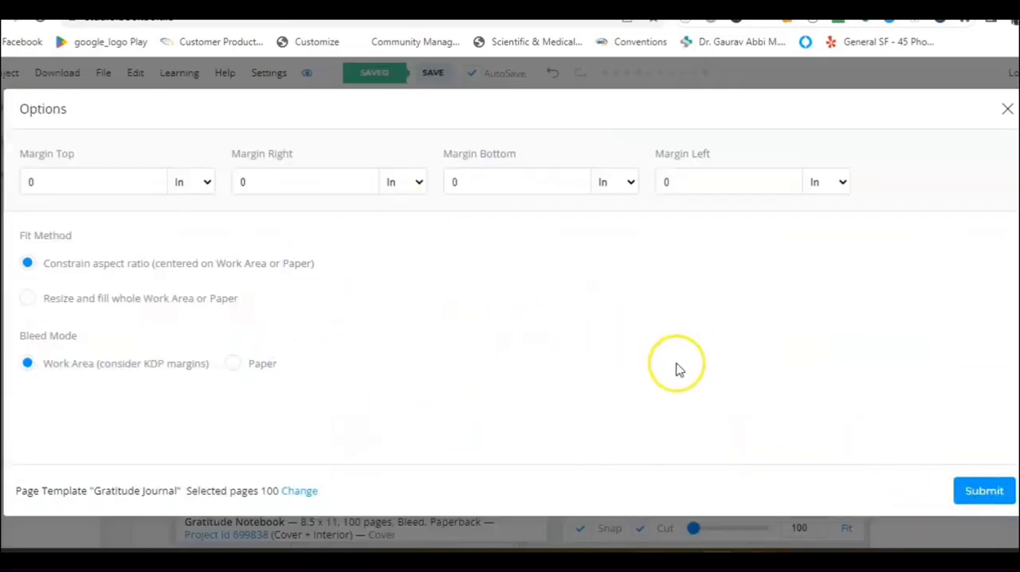
left_click(986, 496)
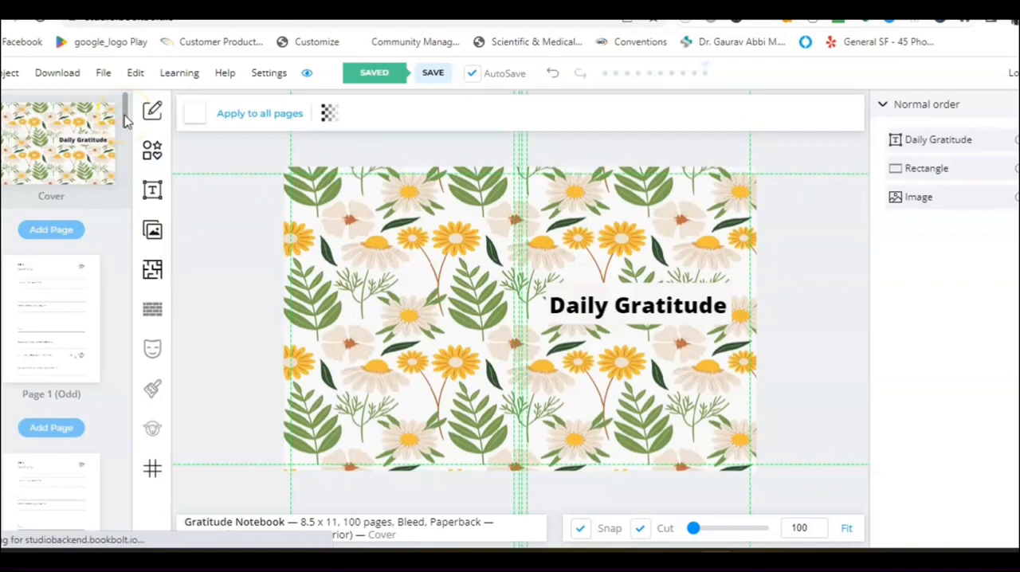
Open interior page 1 and delete the Gratitude Journal template image from it.
left_click(55, 296)
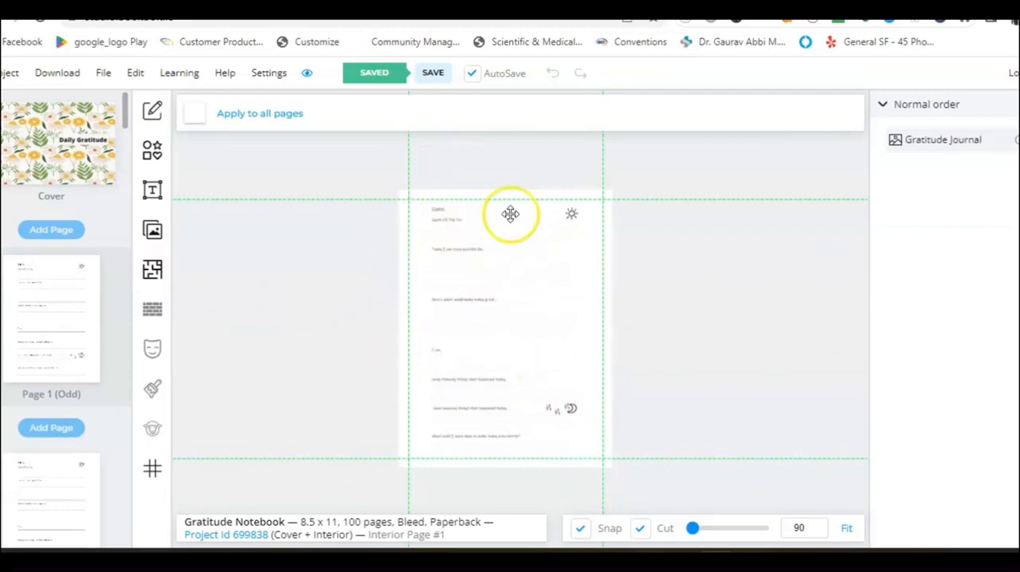
left_click(462, 209)
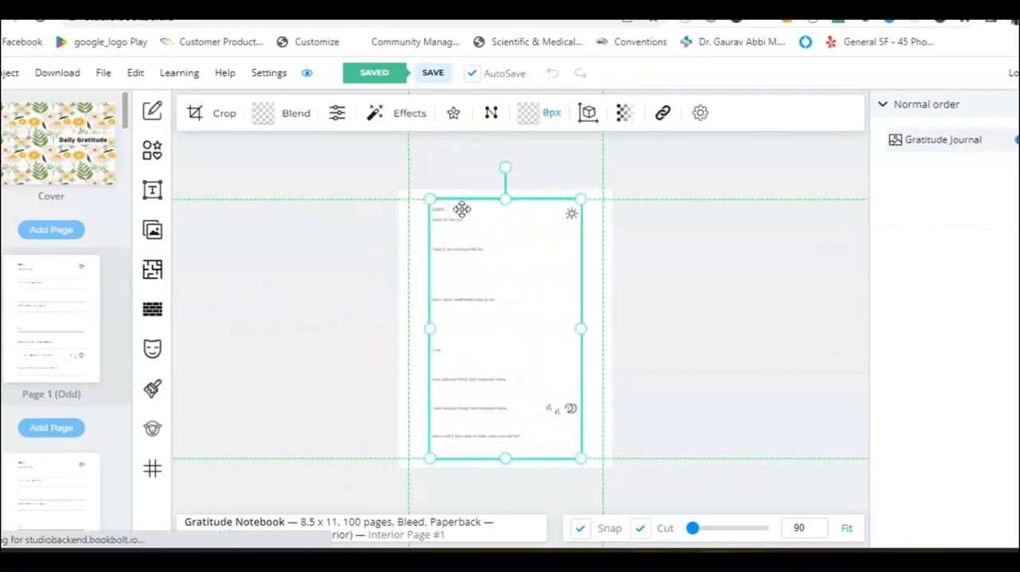
key("Delete")
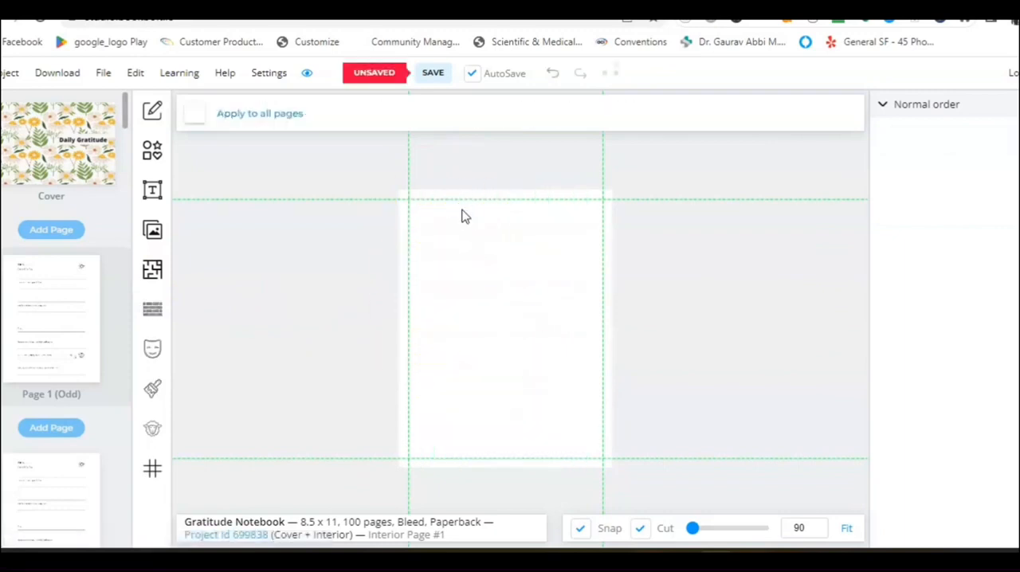
Apply the "Blank with Page Number" interior template to page 1 only, keeping the default options.
left_click(157, 245)
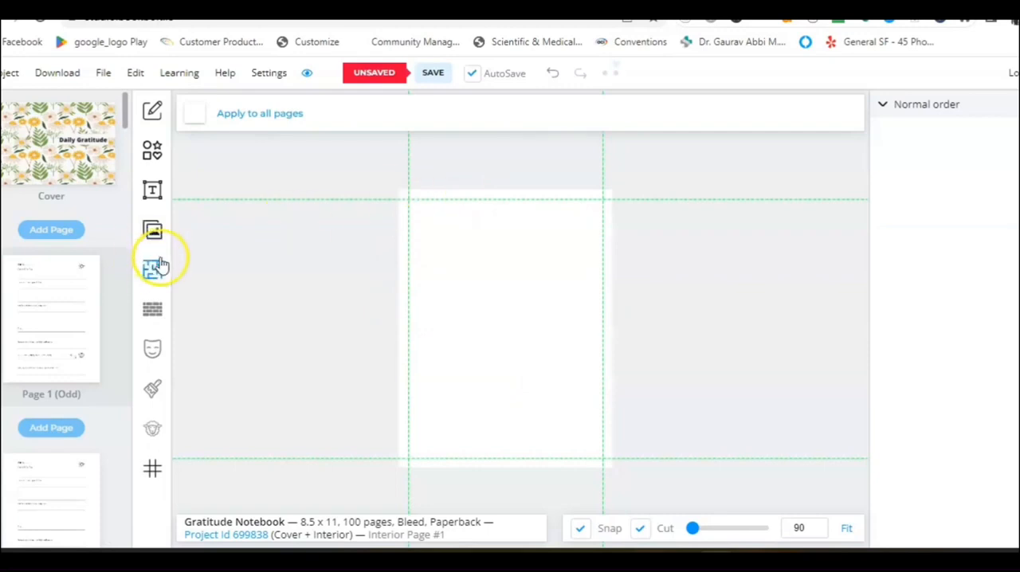
left_click(154, 273)
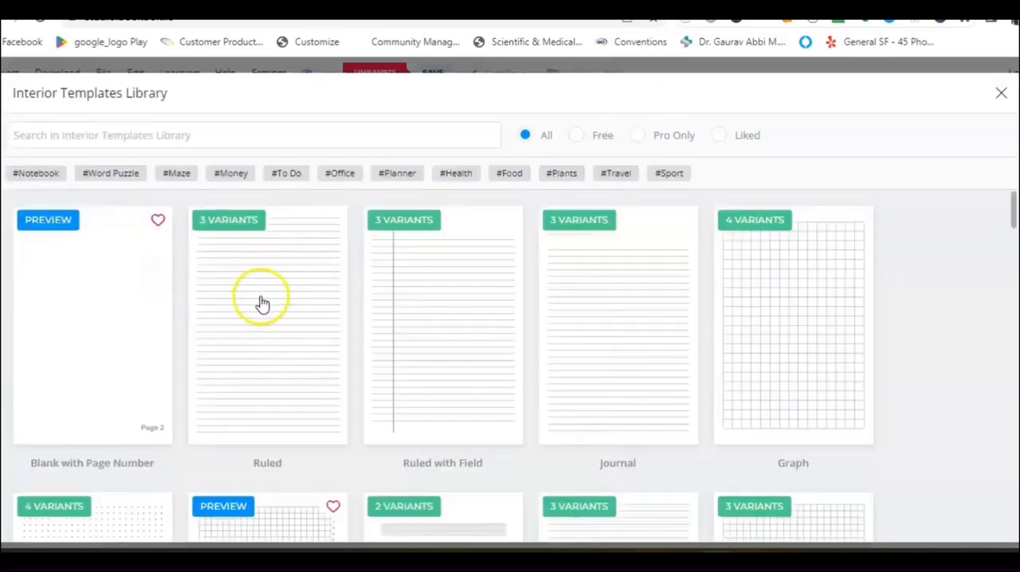
left_click(107, 321)
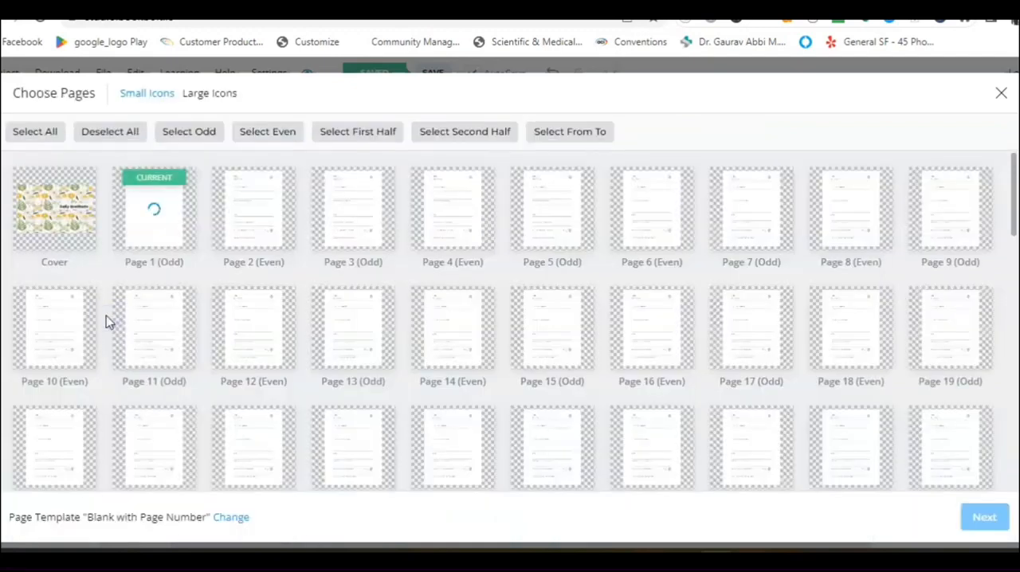
left_click(152, 222)
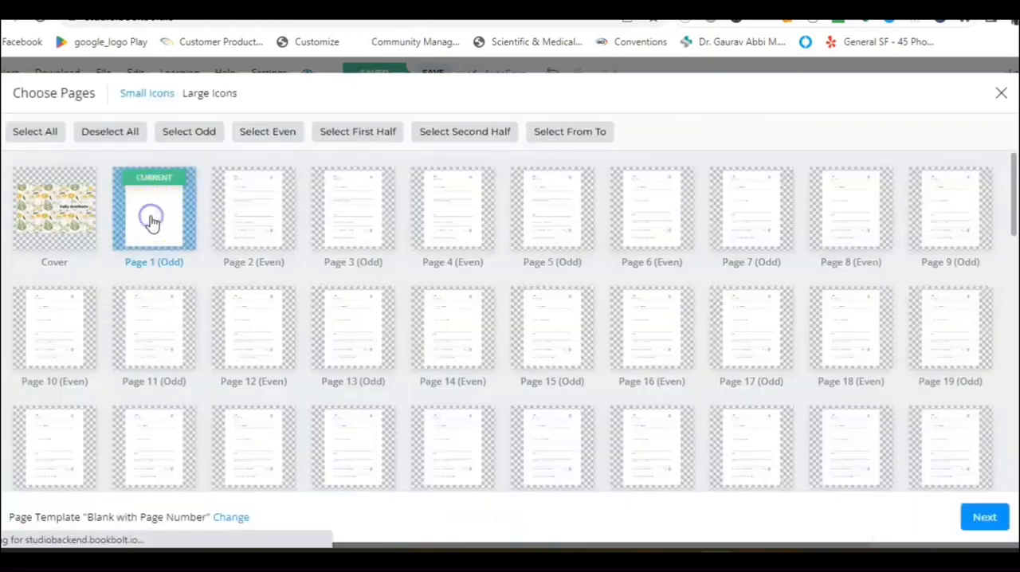
left_click(986, 518)
left_click(980, 494)
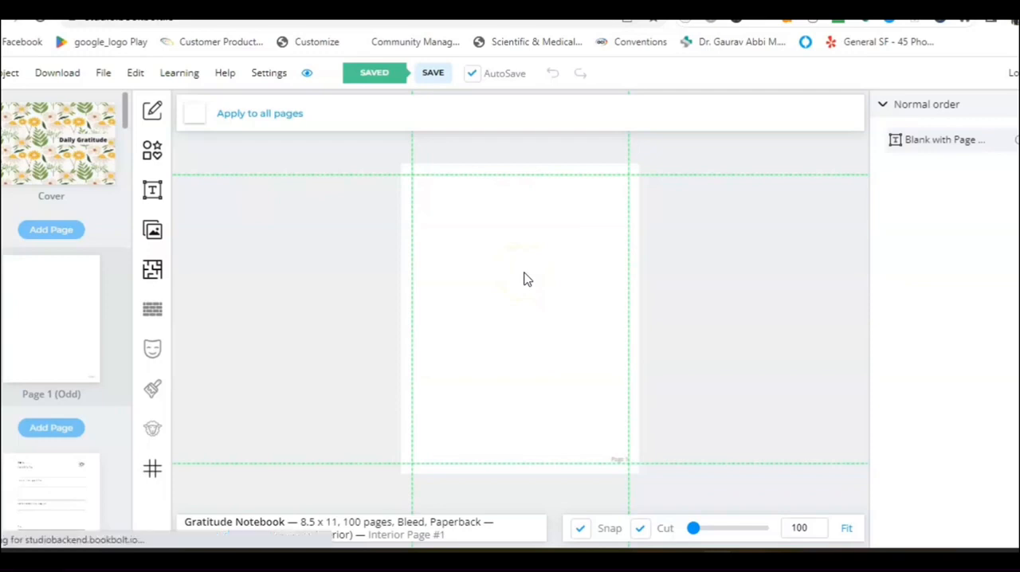
Add a text-with-variants element to page 1 and move it to the upper part of the page.
left_click(153, 185)
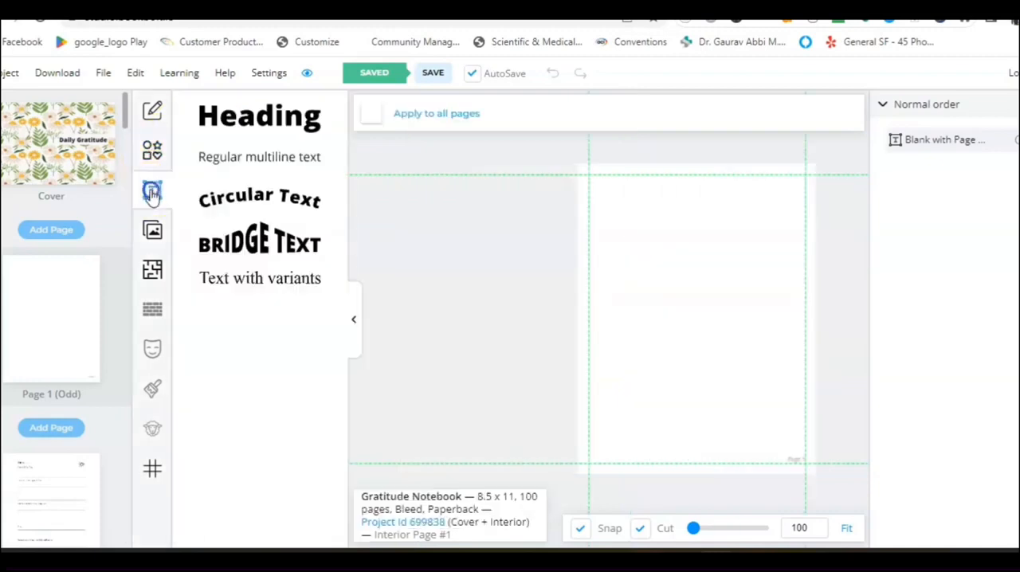
left_click(227, 279)
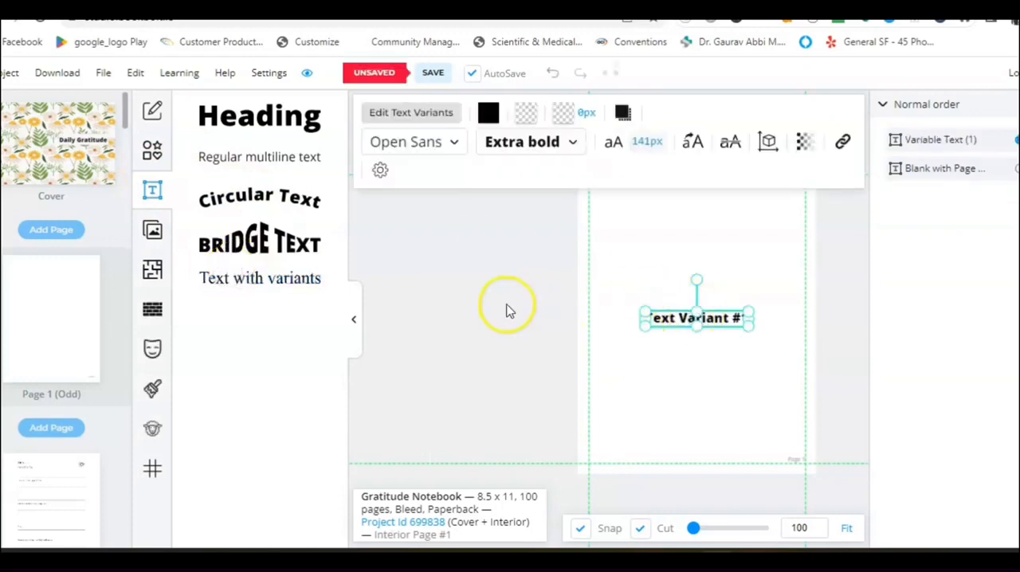
left_click(354, 321)
left_click_drag(519, 327, 530, 254)
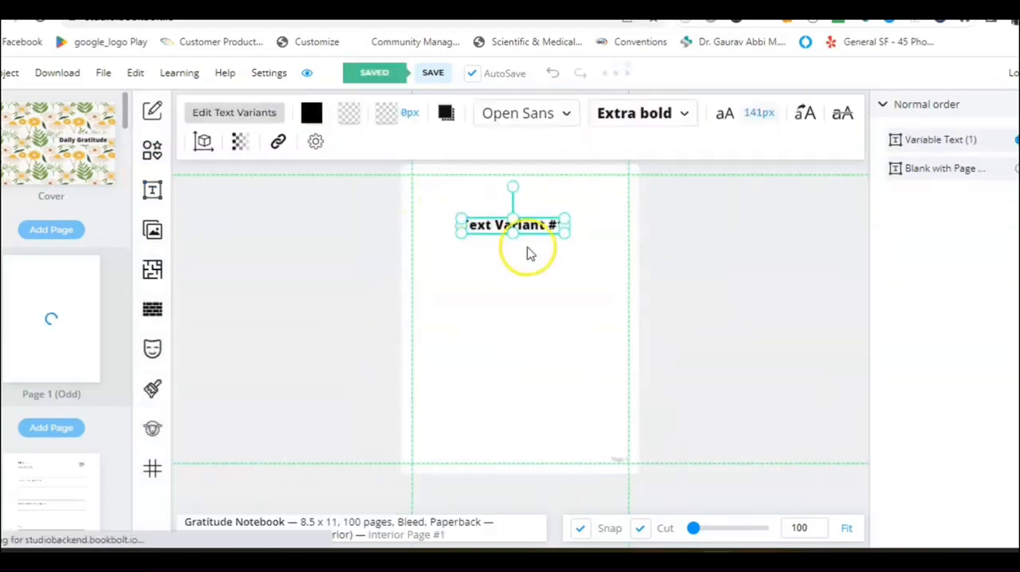
Replace the text element's variant with "This Book Belongs To".
left_click(225, 113)
left_click(281, 190)
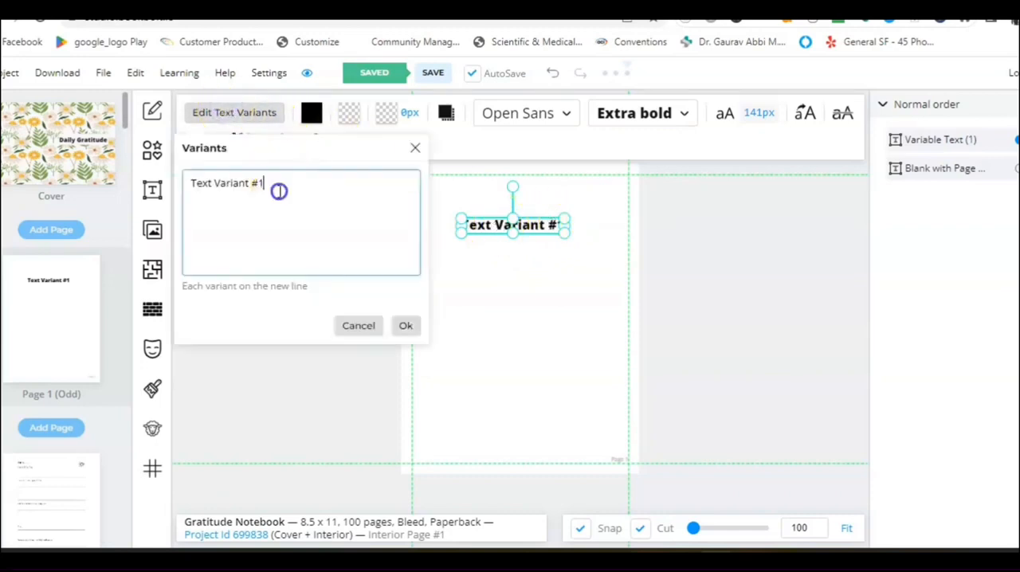
left_click_drag(280, 190, 197, 199)
type("This")
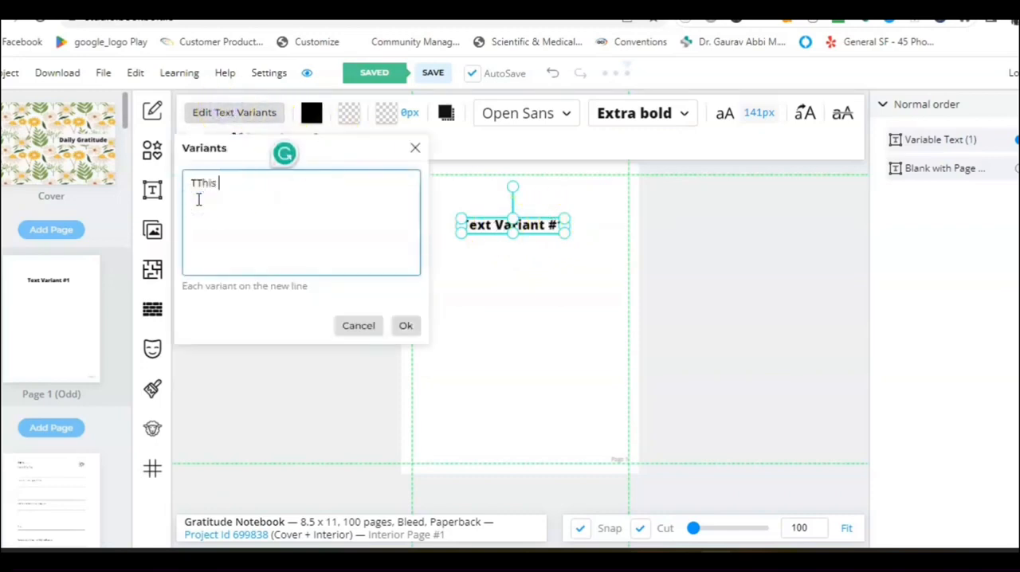
key("BackSpace")
key("BackSpace")
type("T")
key("BackSpace")
type("This Book Belongs To")
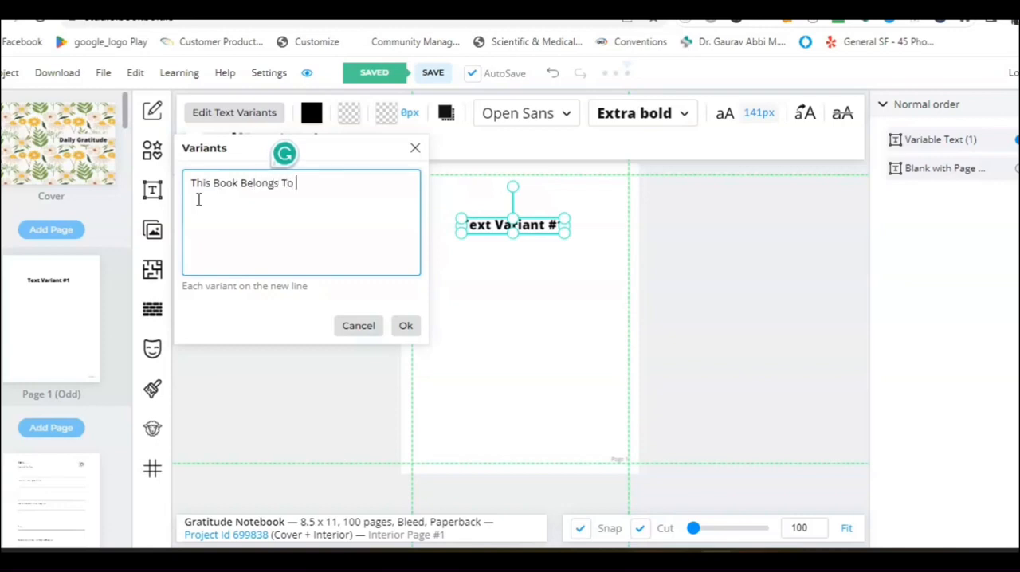
left_click(405, 325)
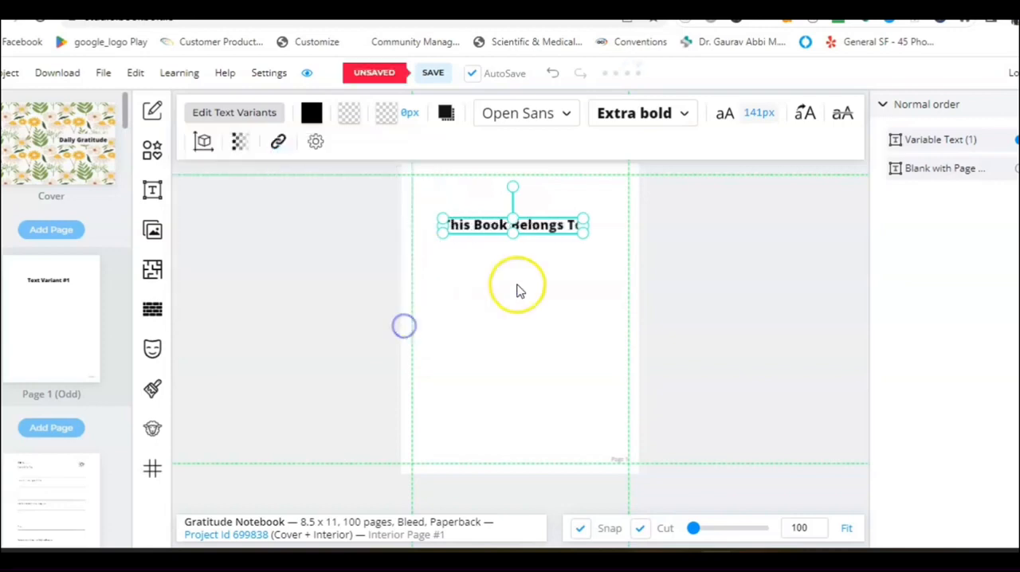
Enlarge the "This Book Belongs To" text slightly and centre it horizontally near the top of page 1.
left_click_drag(581, 221, 598, 222)
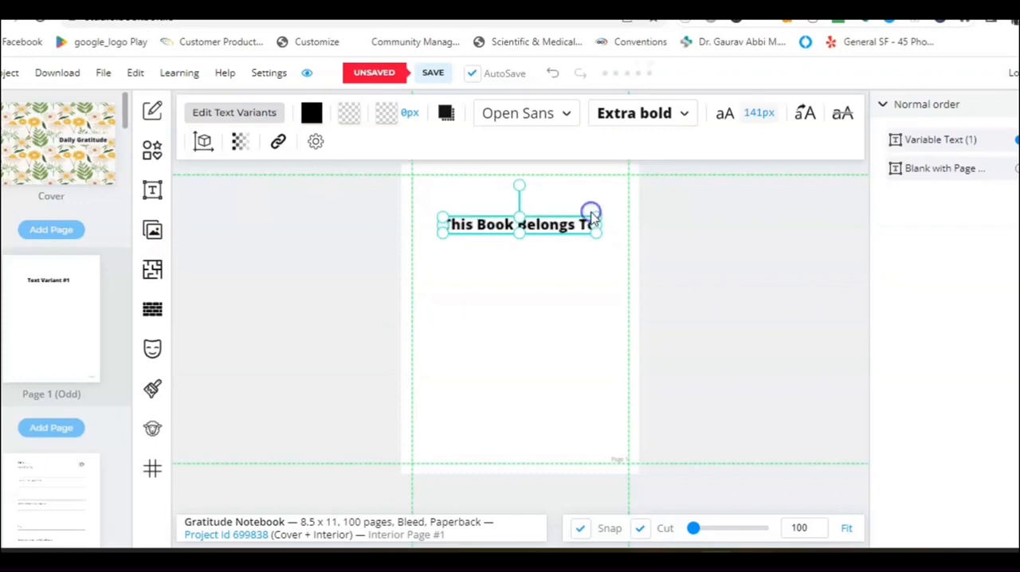
left_click_drag(446, 235, 443, 238)
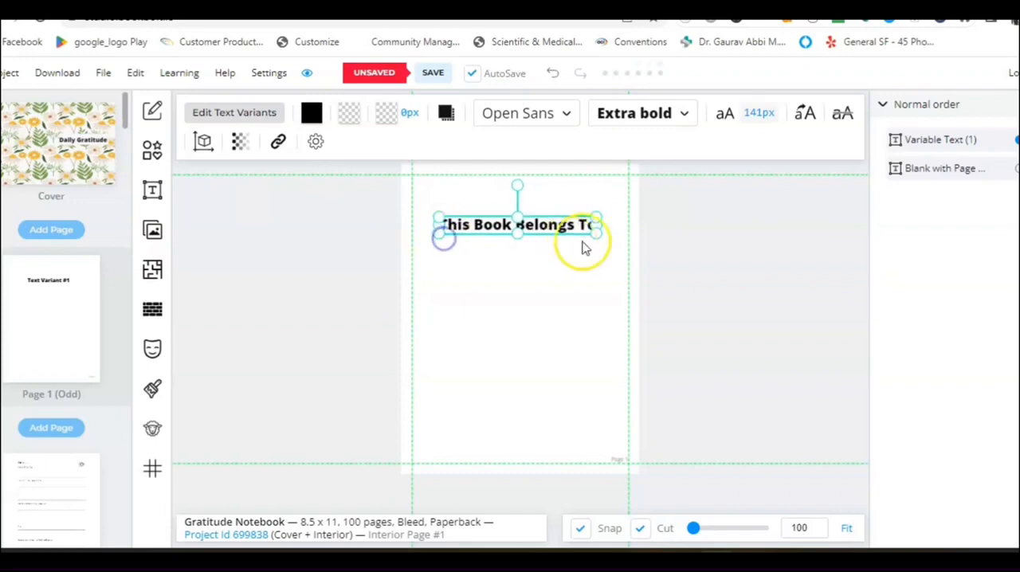
left_click_drag(596, 238, 602, 240)
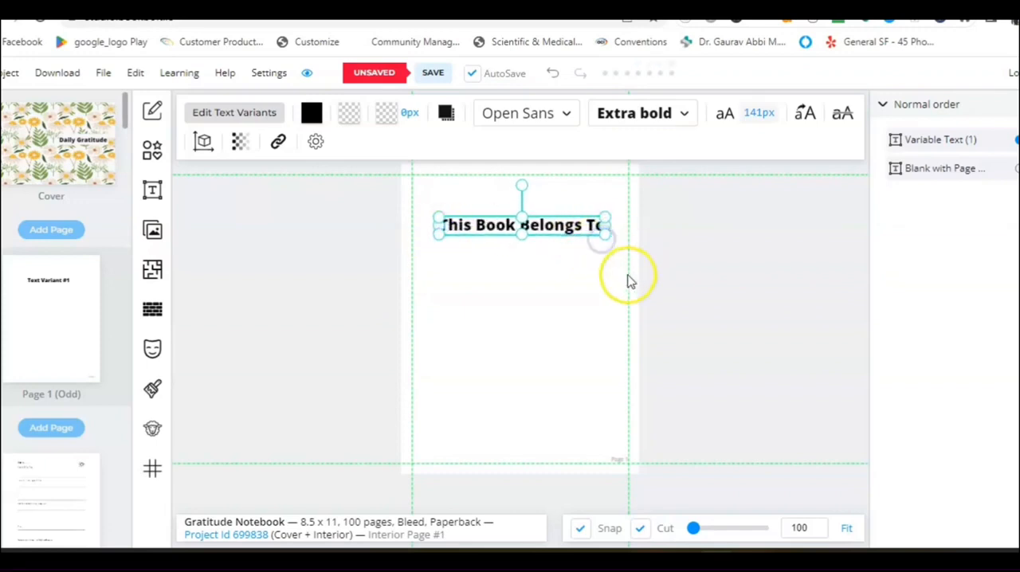
left_click(565, 314)
left_click(549, 226)
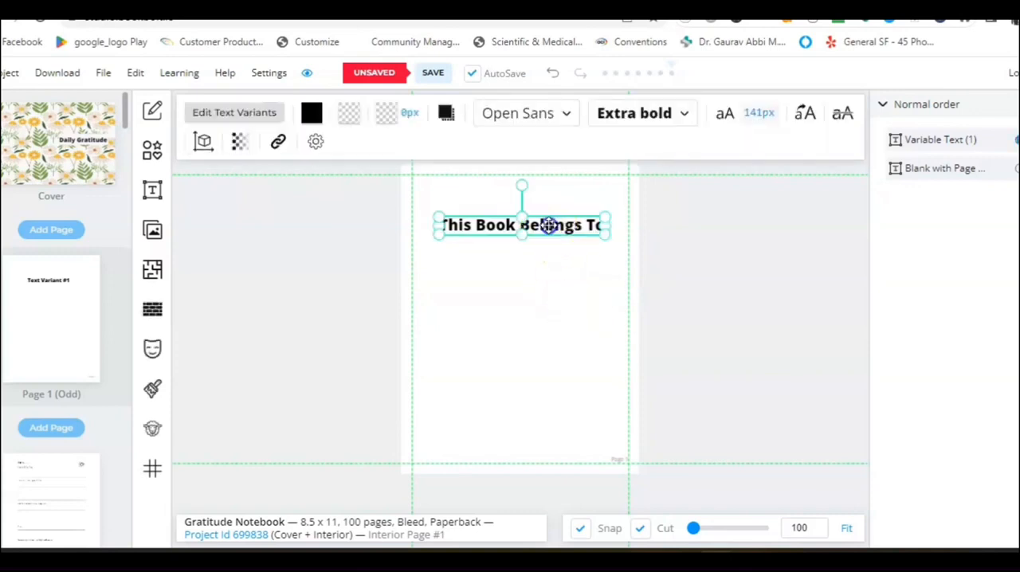
left_click_drag(549, 226, 547, 226)
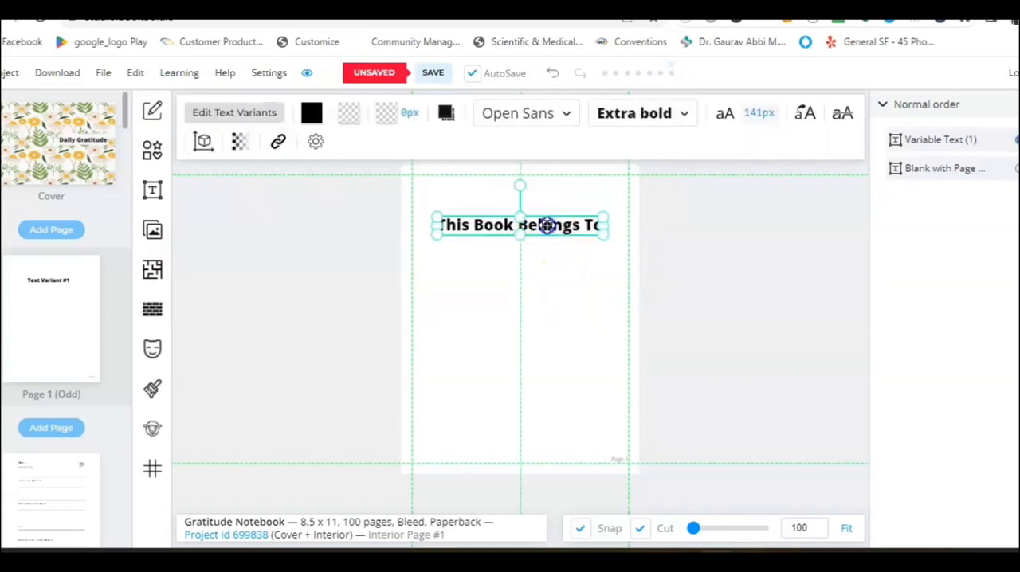
Add a second text-with-variants element to page 1 and place it below the left part of the "This Book Belongs To" heading.
left_click(153, 193)
left_click(220, 280)
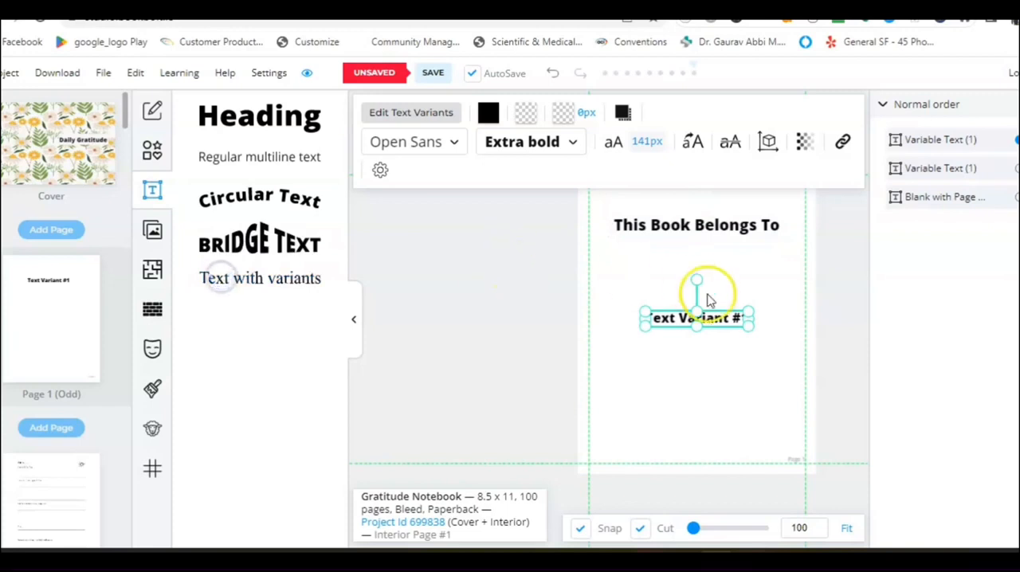
left_click(701, 364)
left_click_drag(701, 319, 668, 267)
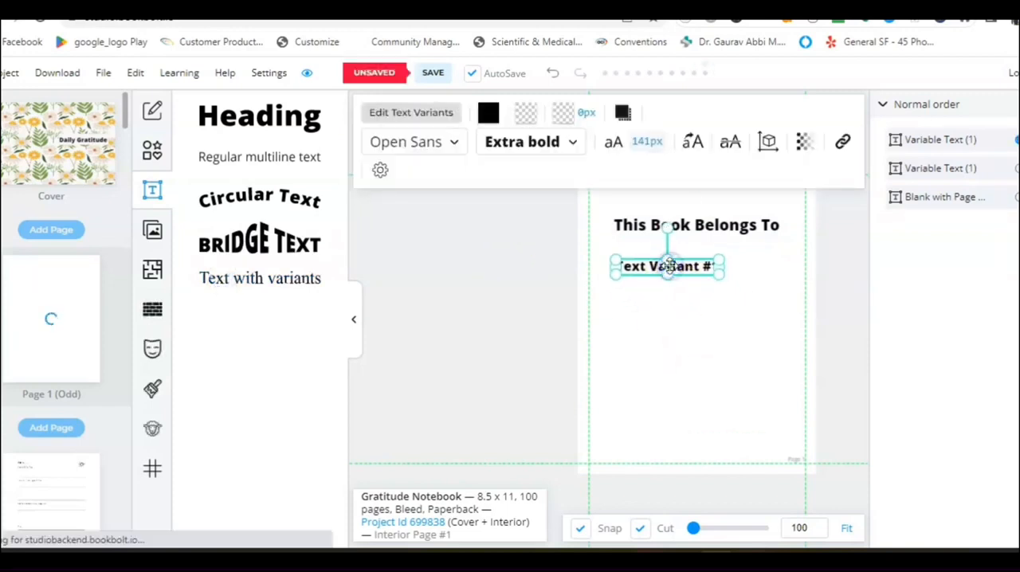
left_click(354, 322)
Replace the new text element's variant with "Name" and shift it to line up with the heading's left edge.
left_click(231, 115)
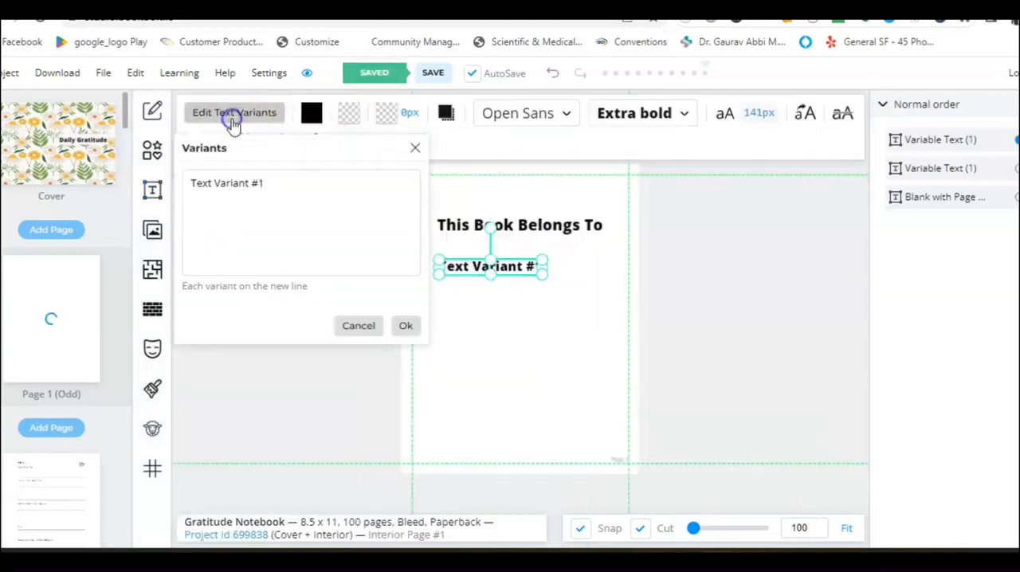
left_click_drag(269, 186, 182, 184)
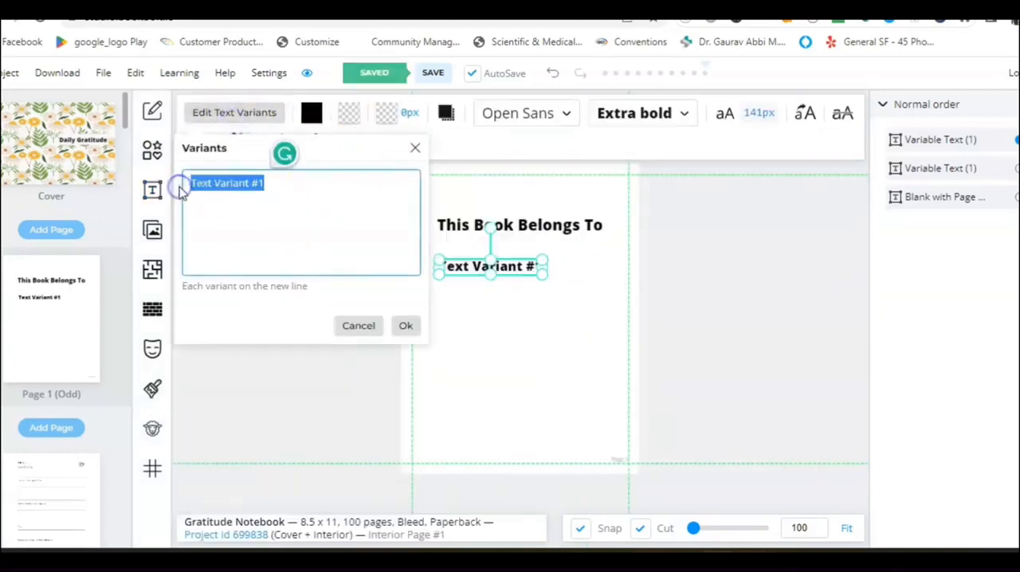
type("Name")
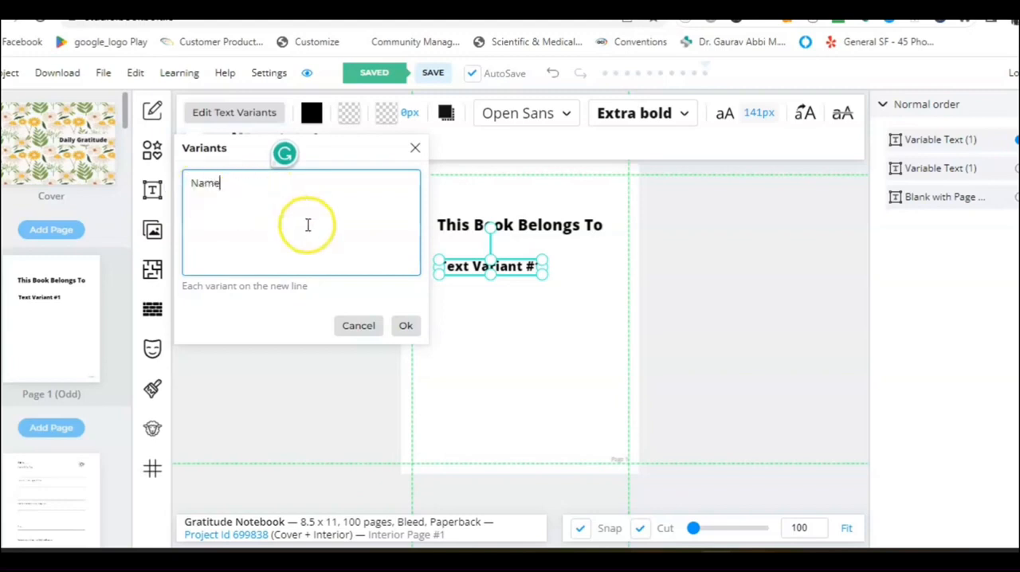
left_click(404, 326)
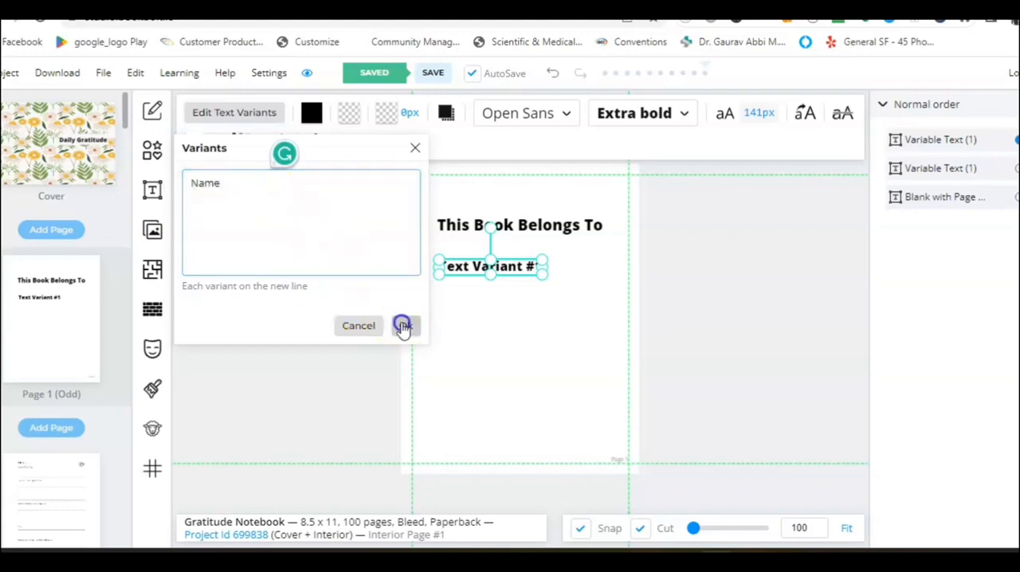
left_click(513, 296)
left_click_drag(483, 271, 456, 267)
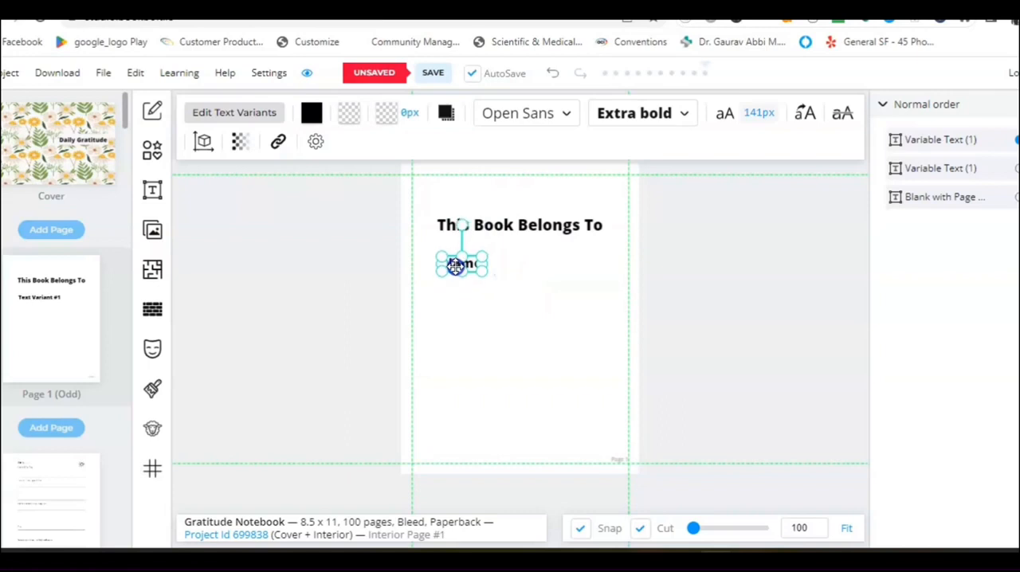
left_click(497, 293)
Duplicate the "Name" text and place the copy directly below the original.
left_click(463, 267)
key("ctrl+v")
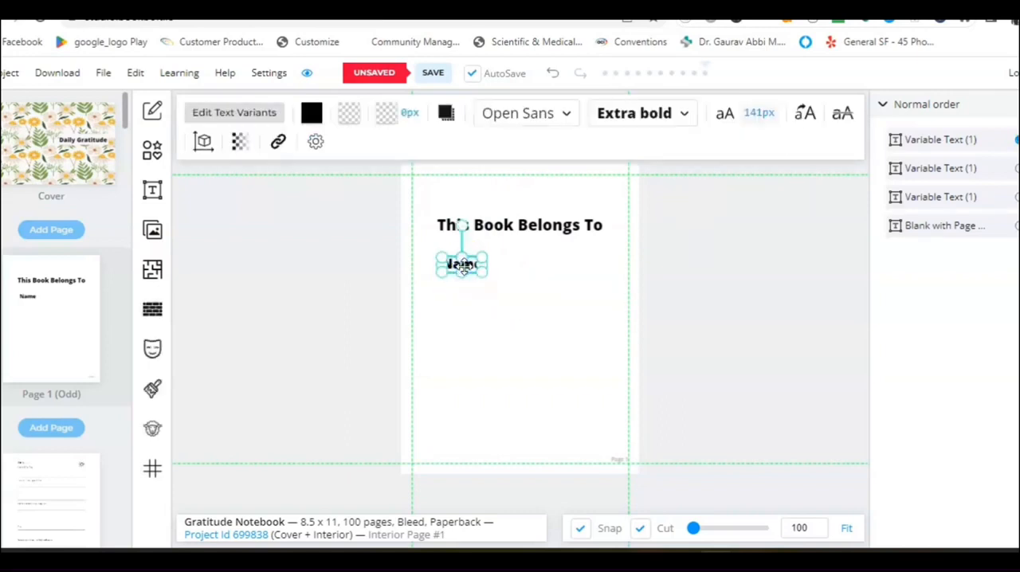
left_click(511, 285)
mouse_move(466, 267)
left_mouse_down()
mouse_move(467, 300)
mouse_move(457, 294)
mouse_move(464, 283)
left_mouse_up()
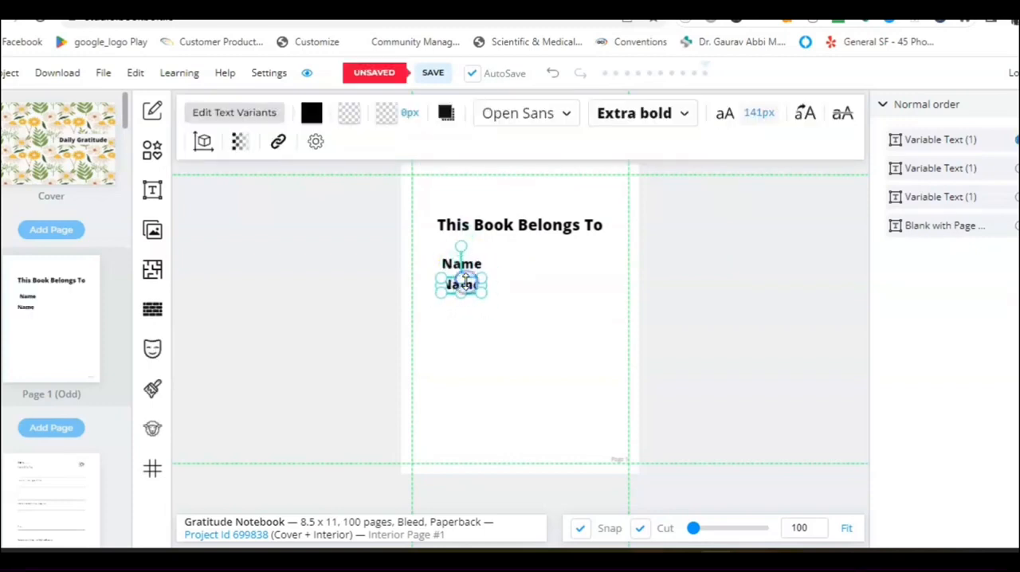
Replace the lower "Name" copy's variant with "Phone:".
left_click(248, 117)
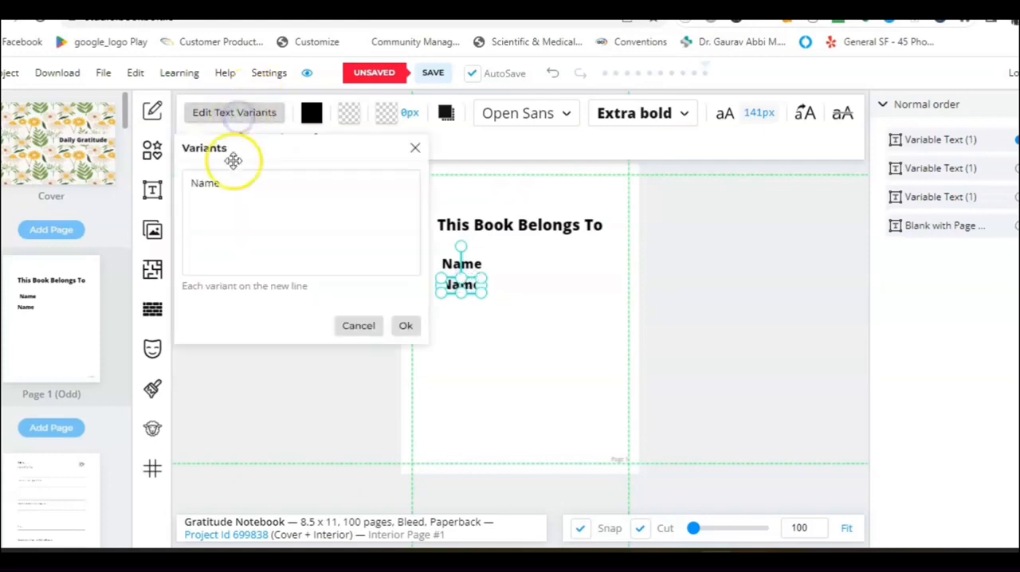
left_click_drag(228, 189, 165, 207)
type("Phone Numbe")
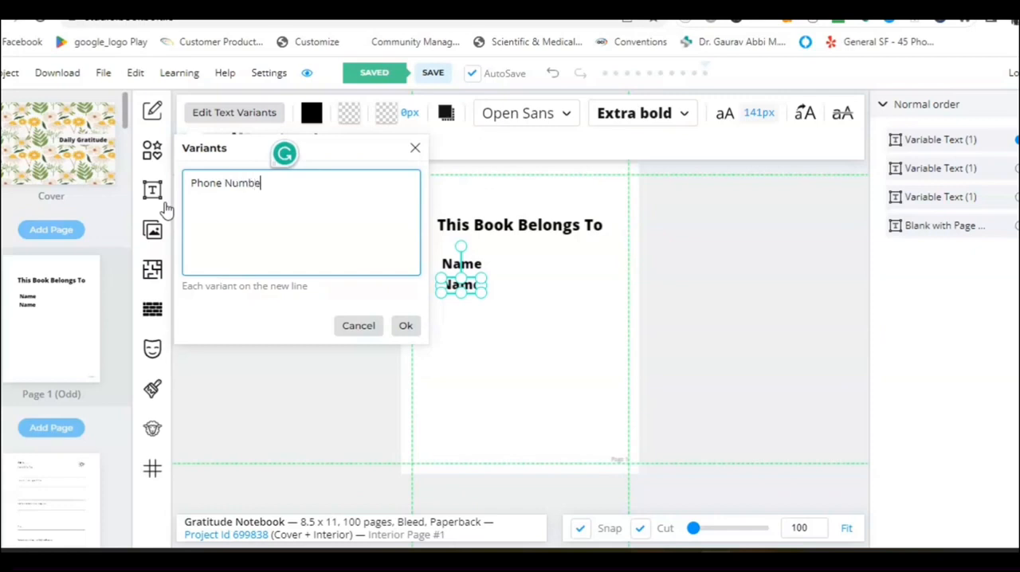
type(":")
left_click(403, 326)
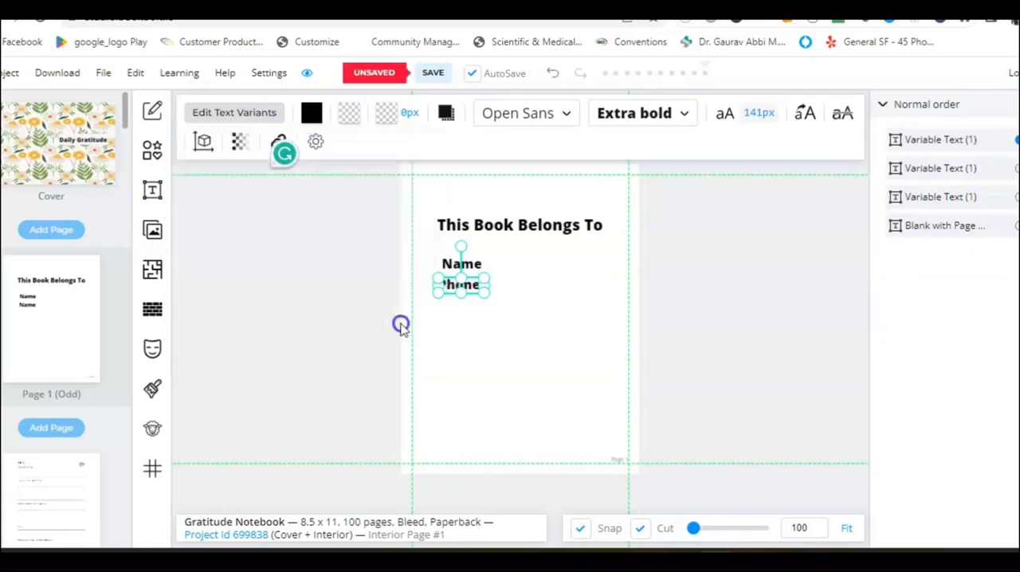
Add a colon to the "Name" label so its variant reads "Name:".
left_click(455, 264)
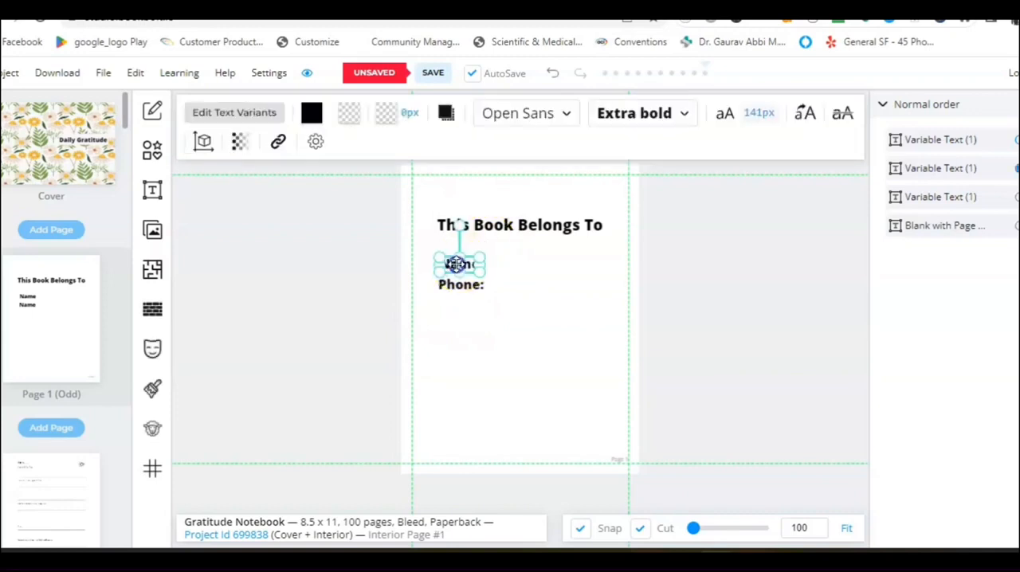
left_click(235, 113)
left_click(224, 193)
type(":")
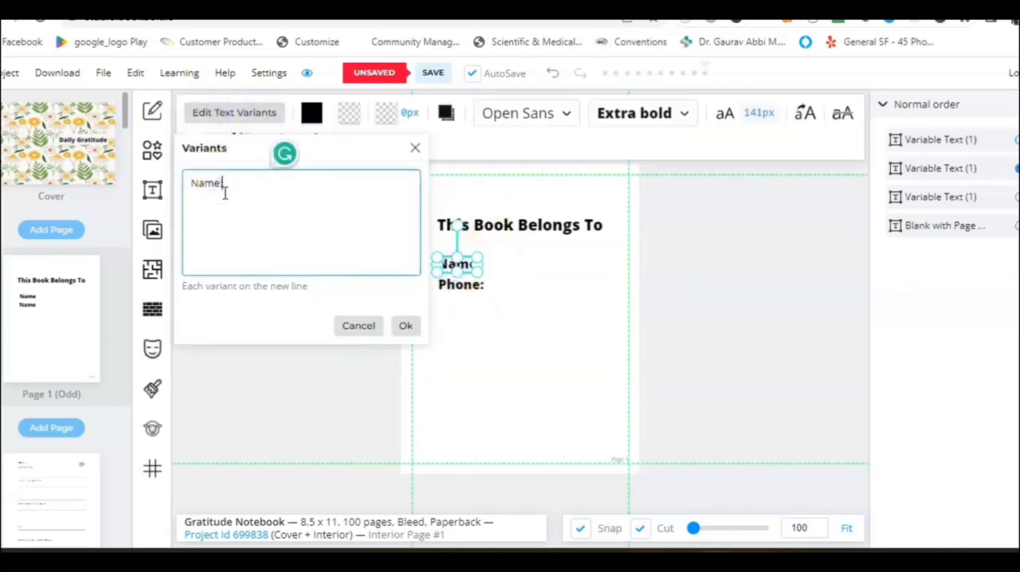
left_click(406, 326)
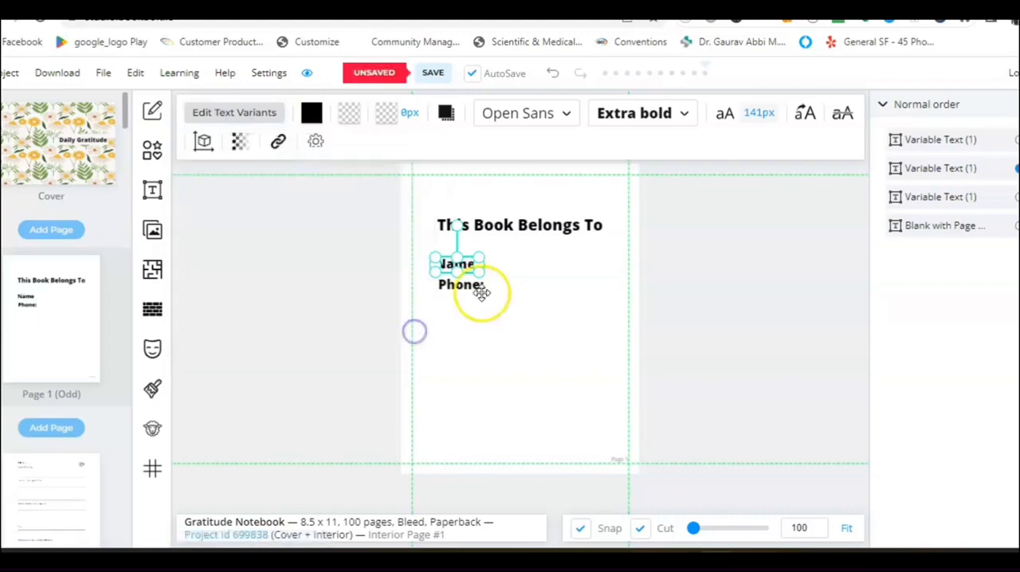
Nudge the "Phone:" label so its left edge aligns with the "Name:" label.
left_click(496, 294)
left_click(459, 288)
left_click_drag(458, 289, 454, 289)
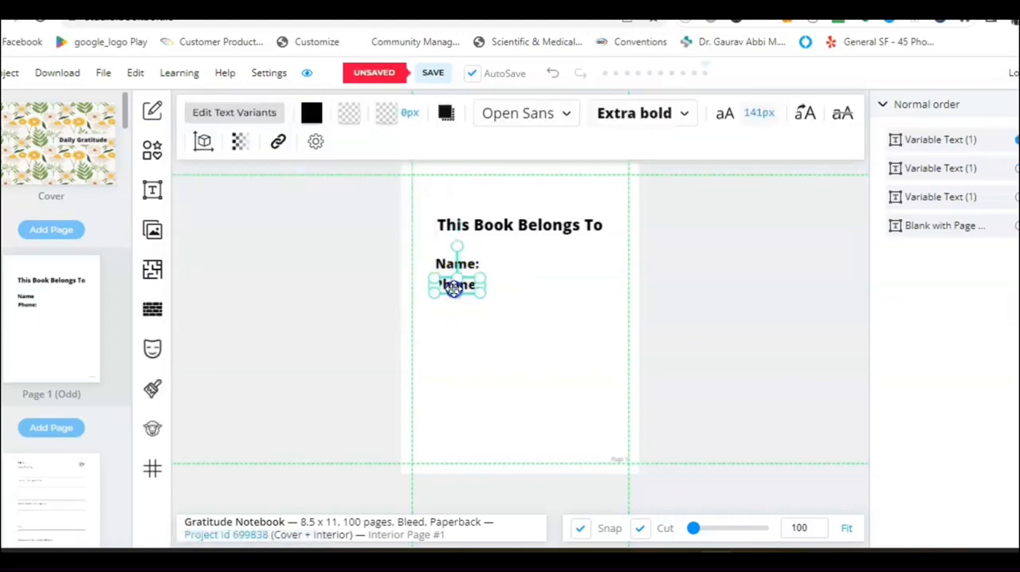
left_click(504, 298)
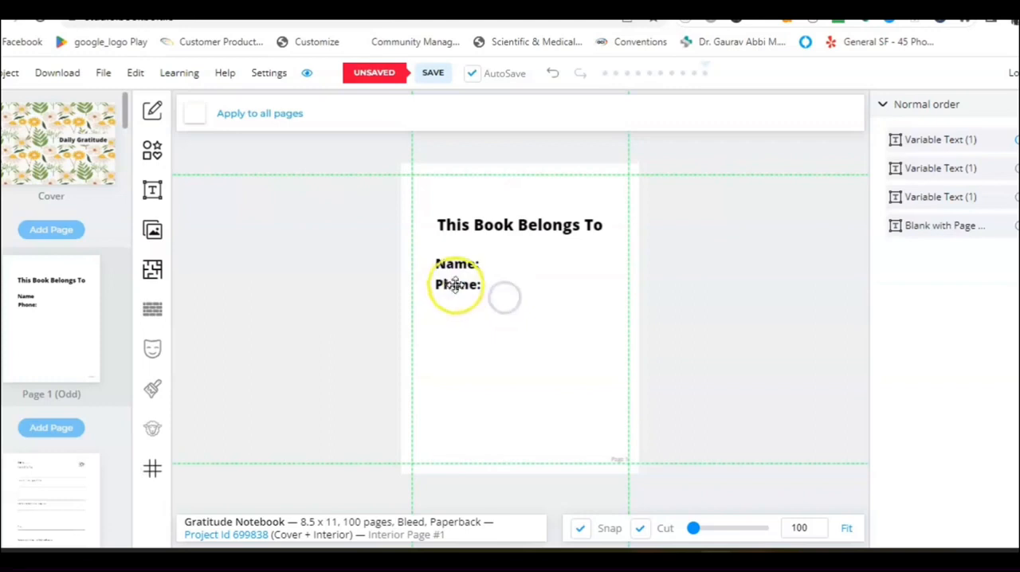
Duplicate the "Phone:" label and place the copy directly below it.
left_click(453, 285)
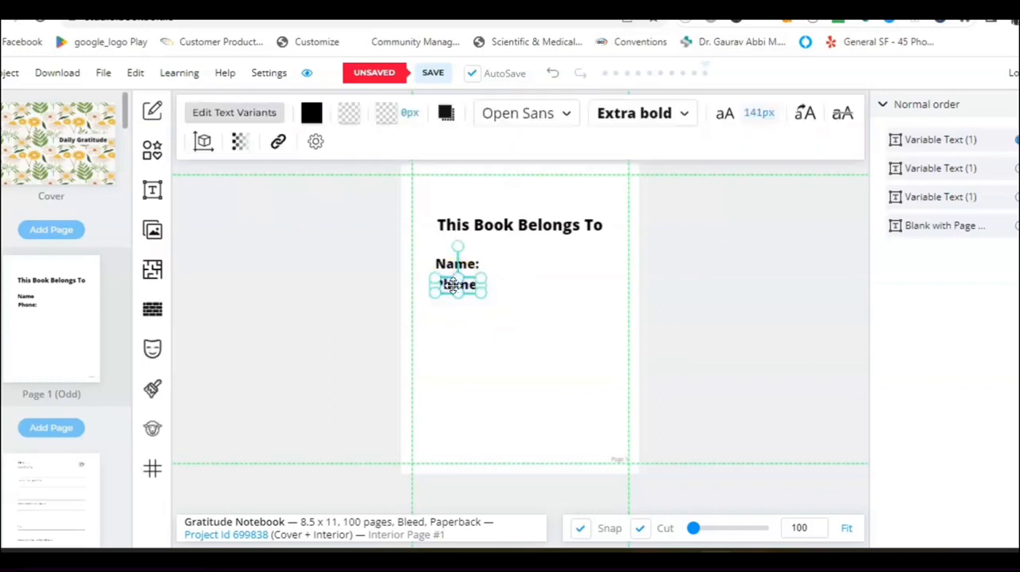
key("ctrl+v")
left_click_drag(465, 285, 466, 308)
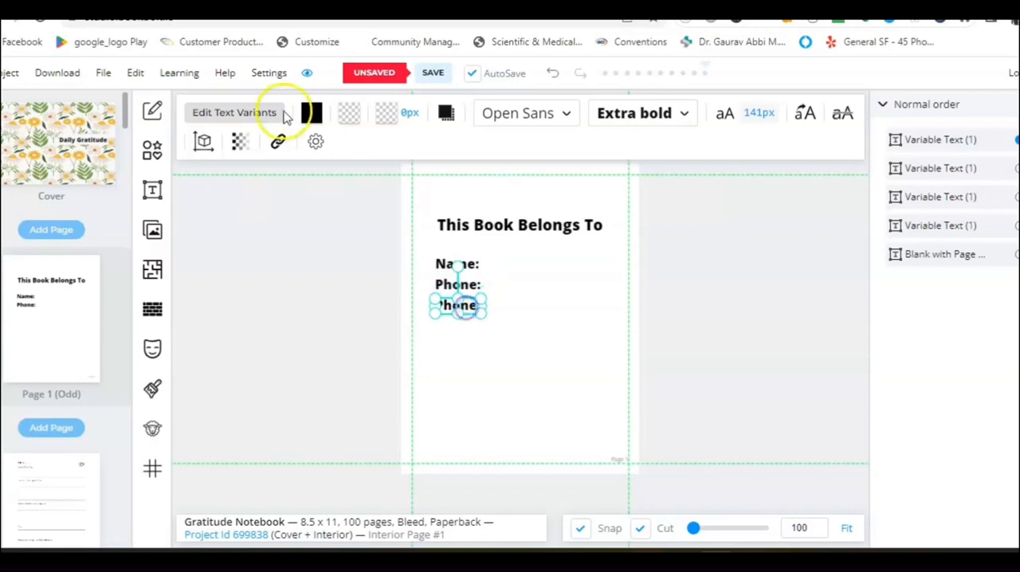
Replace the lower "Phone:" copy's variant with "Email:".
left_click(239, 114)
left_click(228, 192)
left_click_drag(228, 192, 188, 192)
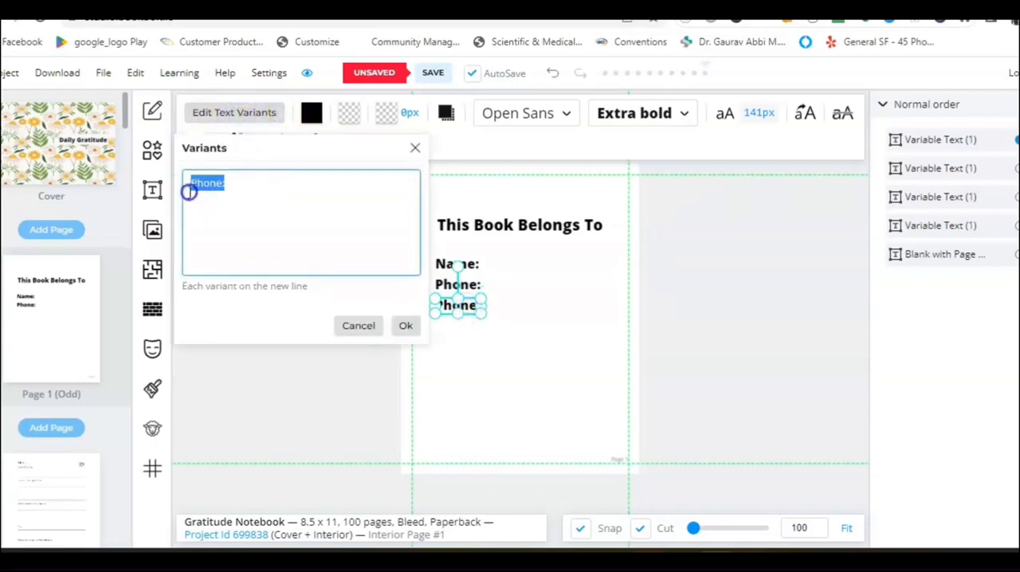
left_click(189, 191)
left_click(205, 183)
type("Email:")
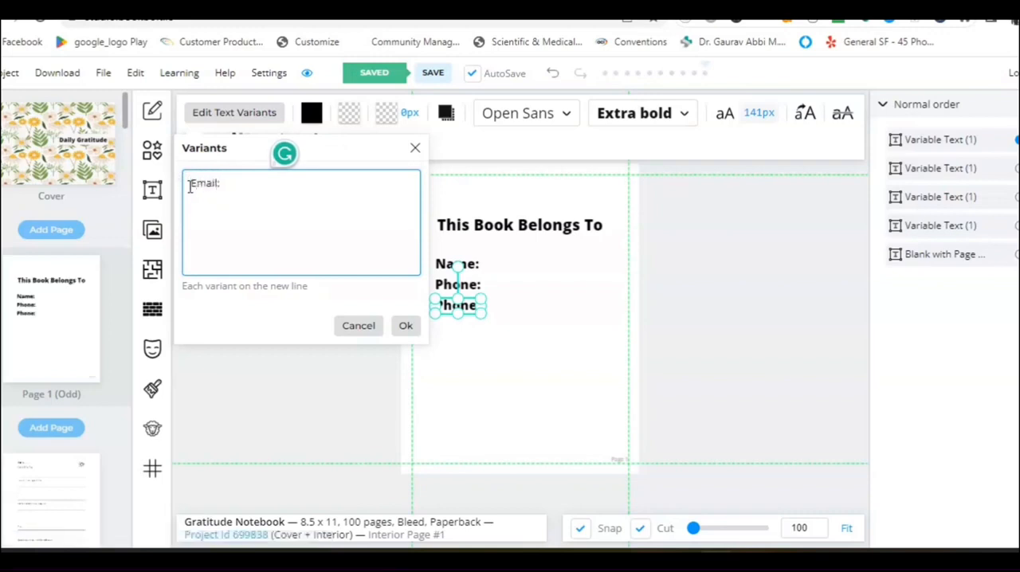
left_click(404, 324)
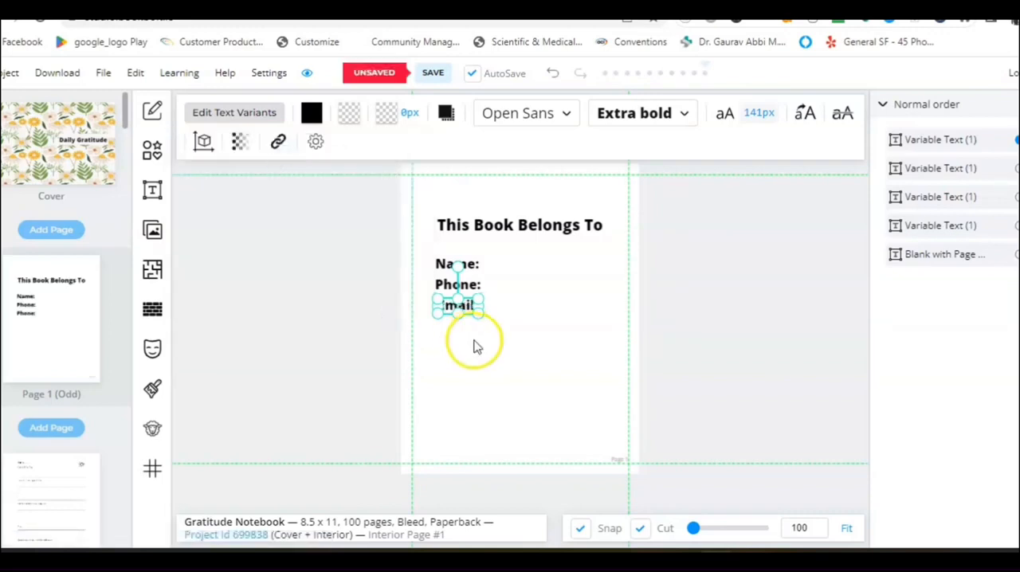
Nudge the "Email:" label so its left edge aligns with the labels above it.
left_click(475, 347)
left_click(464, 307)
left_click_drag(465, 308, 464, 309)
left_click(495, 317)
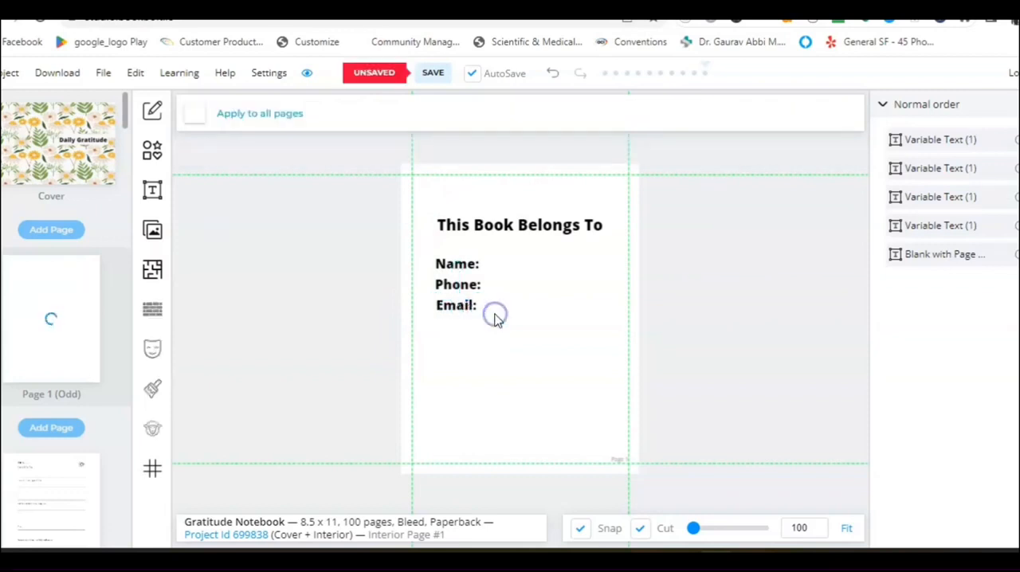
Add a line shape to page 1 and shorten it from its left end to roughly half the page width.
left_click(153, 153)
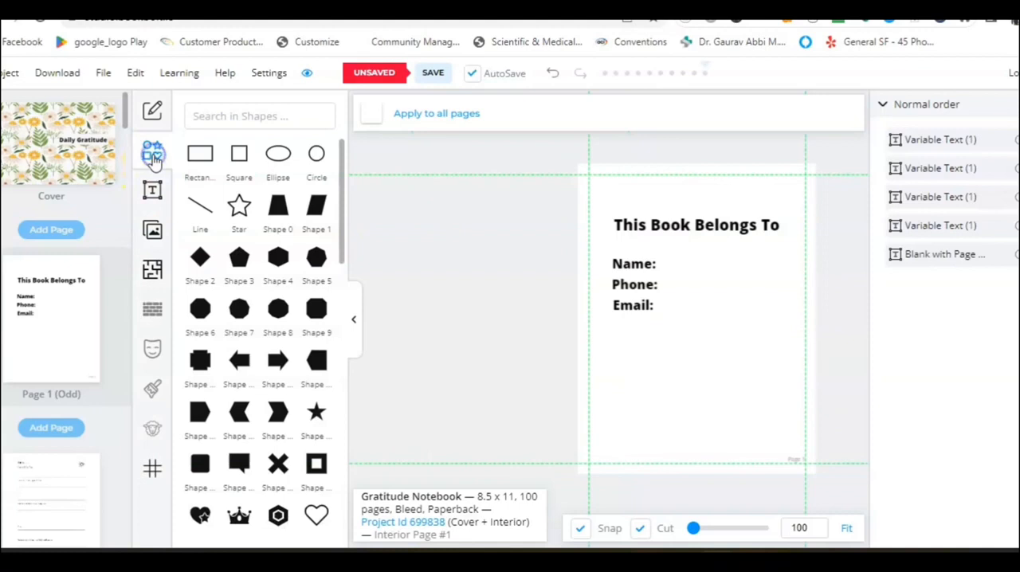
left_click(196, 215)
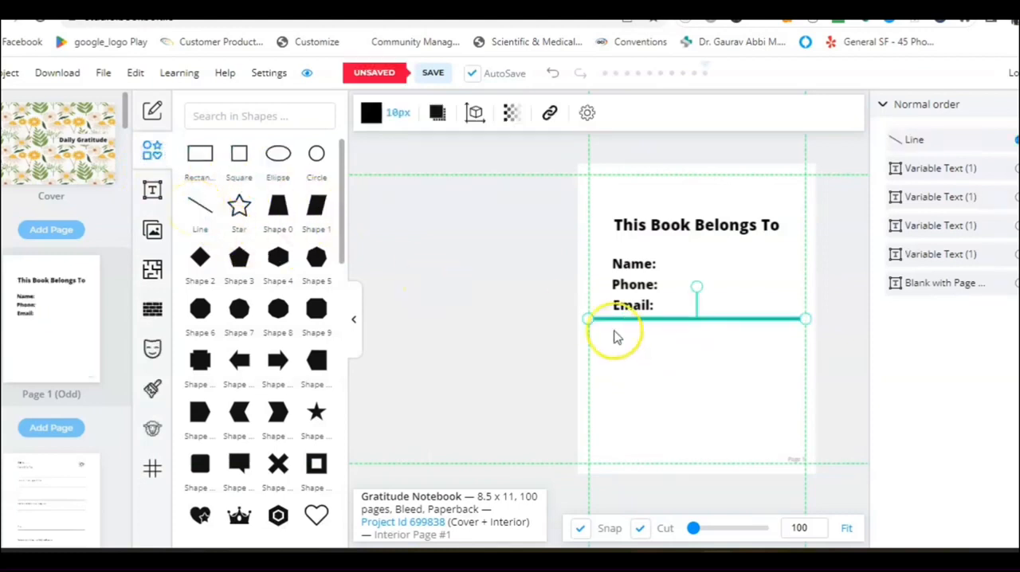
left_click_drag(587, 319, 682, 313)
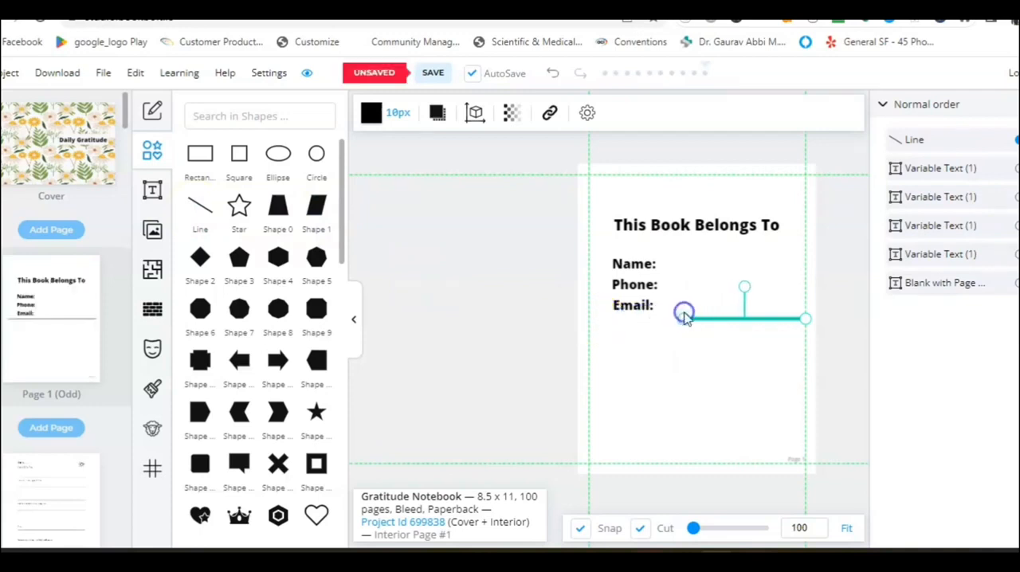
left_click(742, 342)
Move the shortened line next to the "Name:" label as its writing line.
left_click_drag(750, 318, 736, 295)
left_click(355, 321)
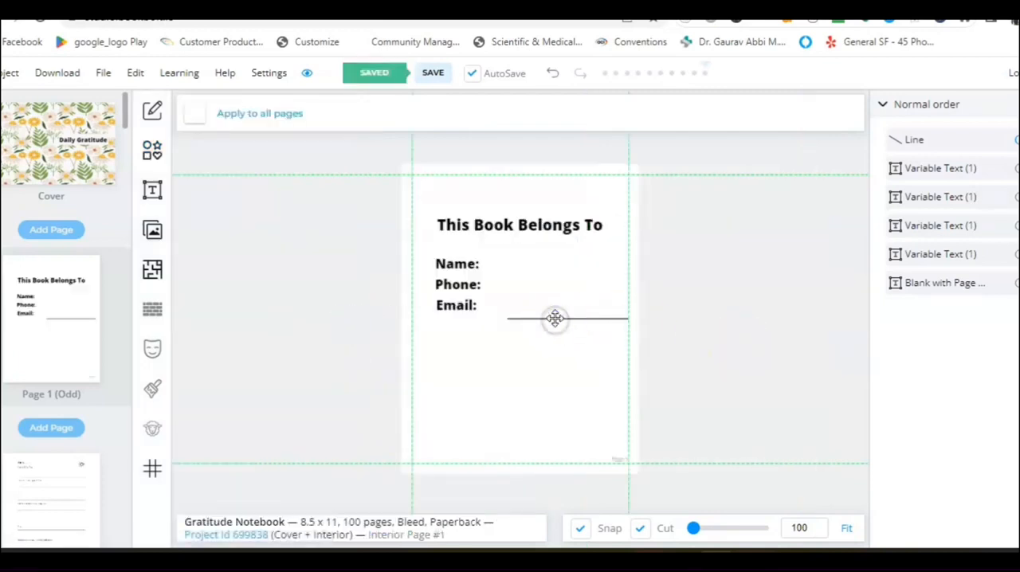
left_click_drag(551, 316, 526, 269)
left_click(527, 297)
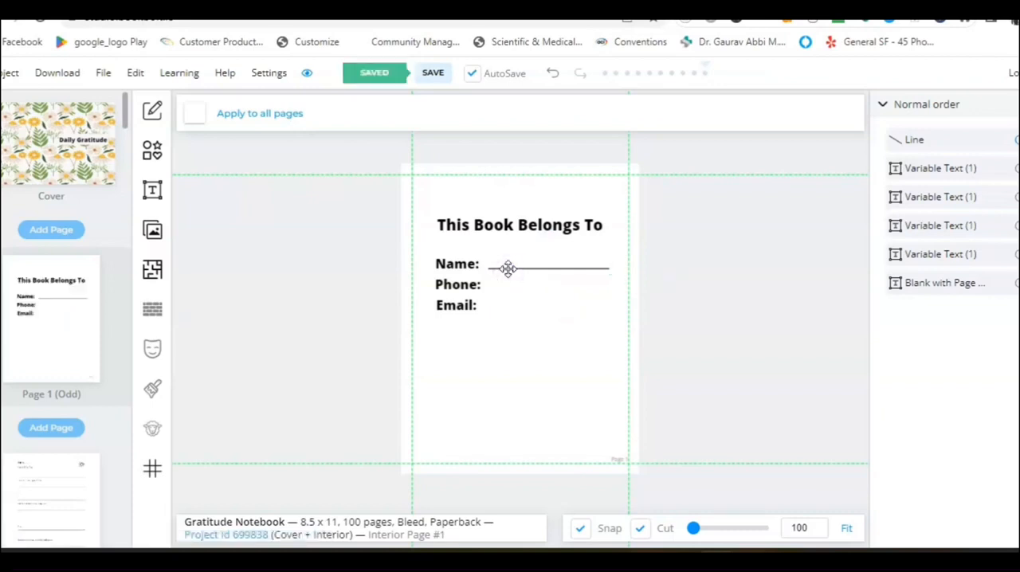
Duplicate the "Name:" writing line and place the copy beside the "Phone:" label.
left_click(509, 270)
key("ctrl+d")
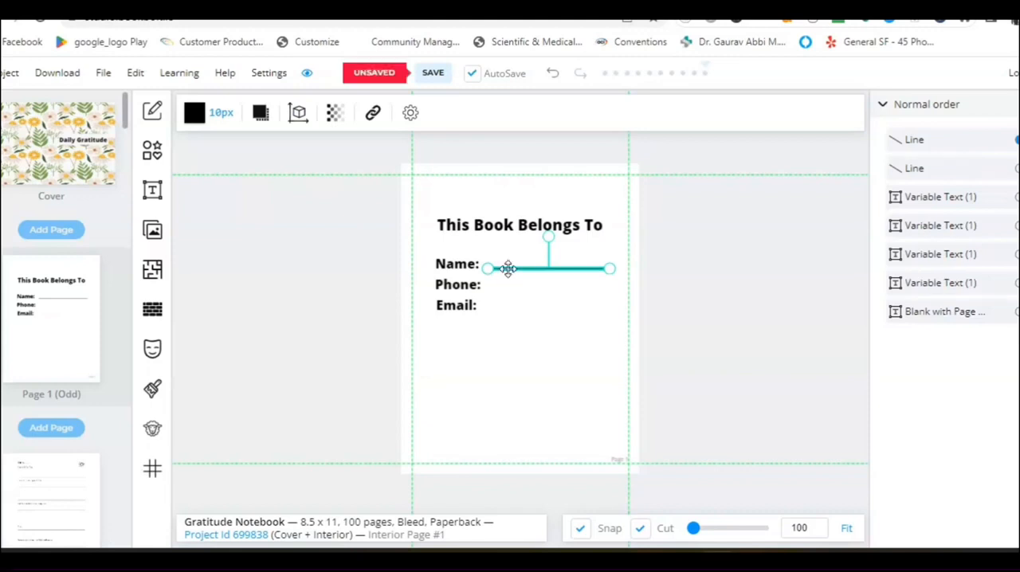
left_click_drag(509, 268, 509, 289)
left_click(510, 289)
left_click(514, 311)
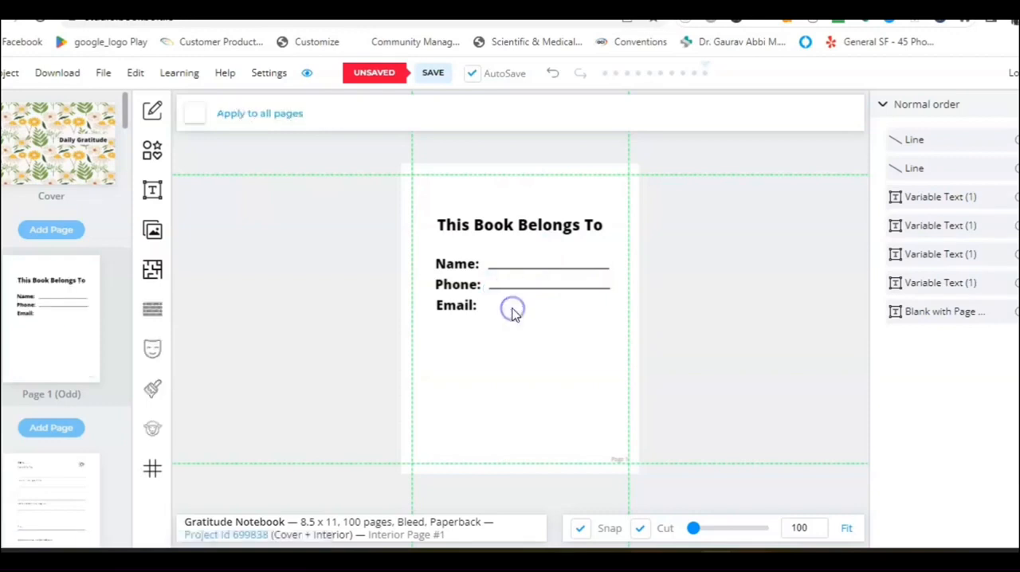
Paste another copy of the writing line and place it beside the "Email:" label.
left_click(527, 289)
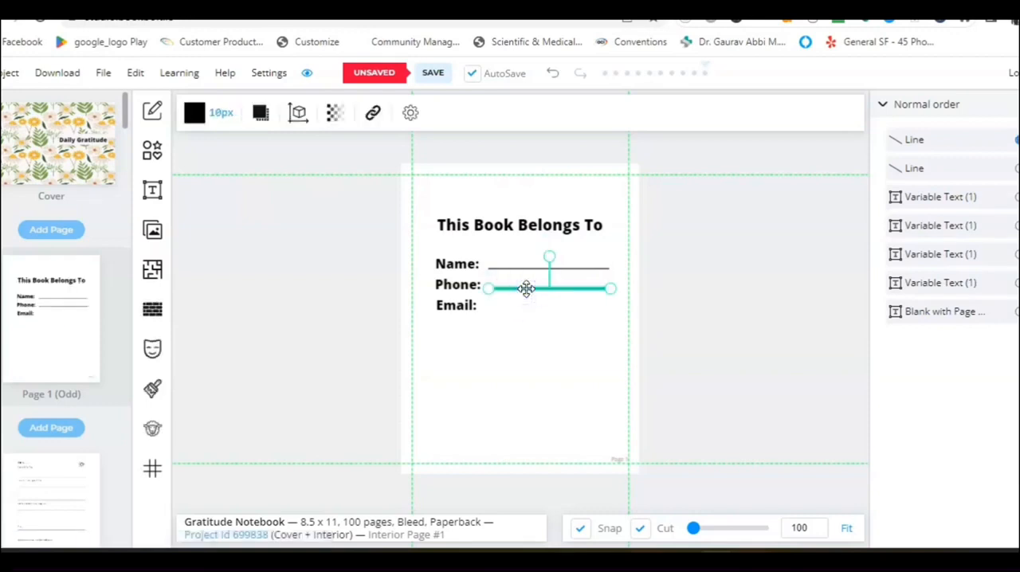
key("ctrl+v")
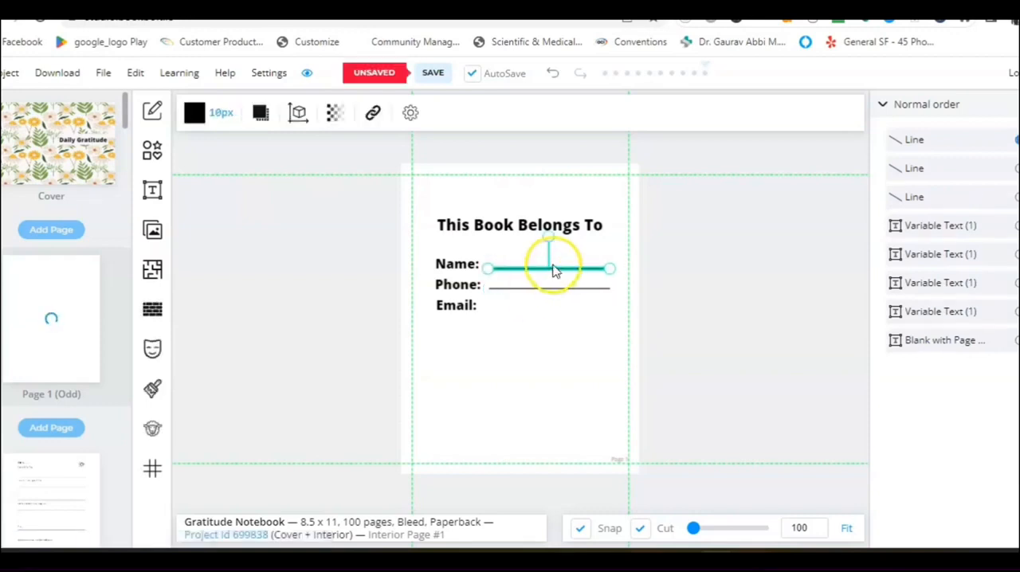
left_click_drag(545, 269, 546, 312)
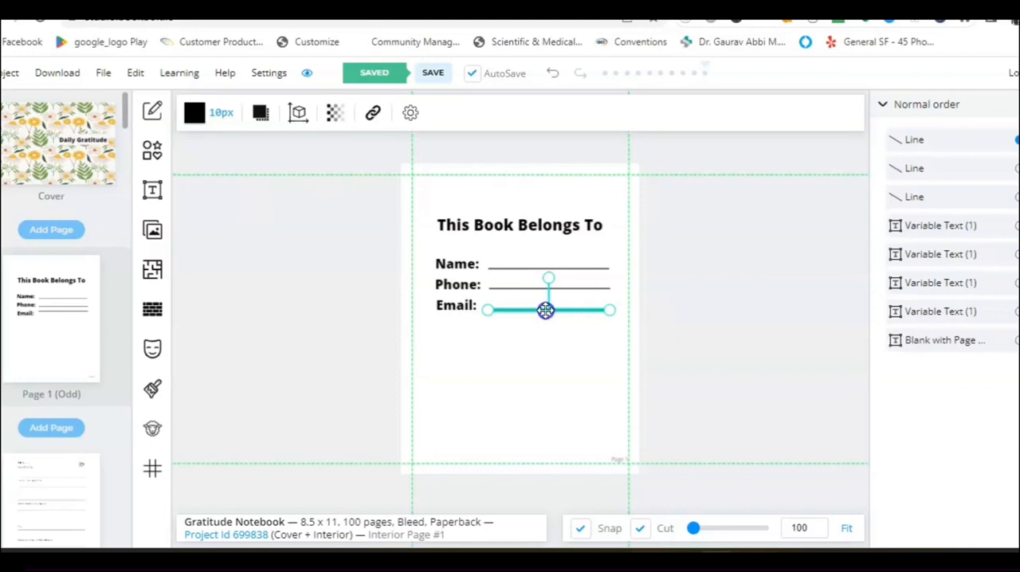
left_click(571, 339)
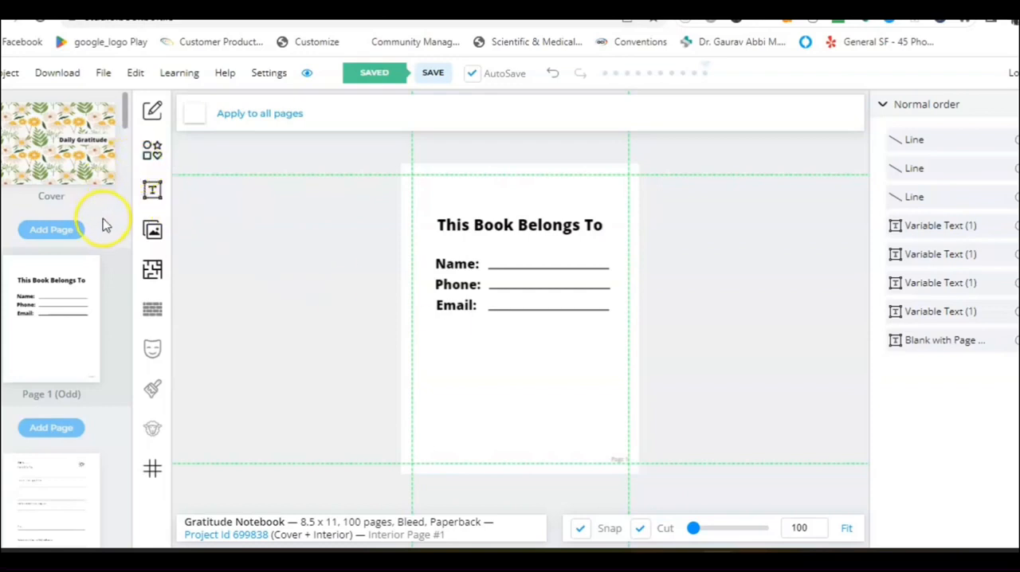
Open the overview of all notebook pages to review the cover and interior thumbnails.
left_click(307, 72)
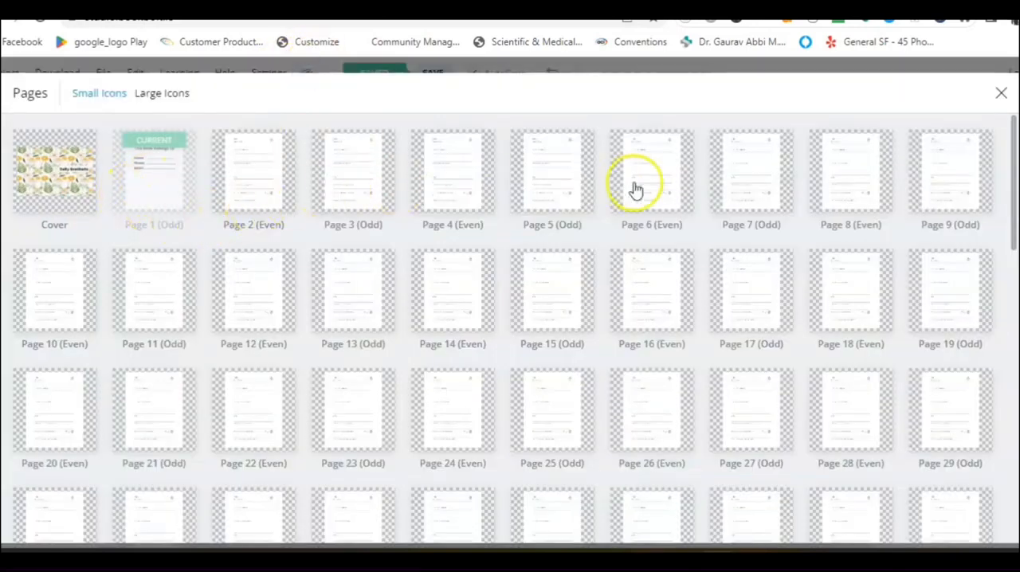
Review the remaining page thumbnails, close the overview and download the current project as RGB (EBooks).
left_click_drag(1013, 160, 997, 428)
left_click(1001, 94)
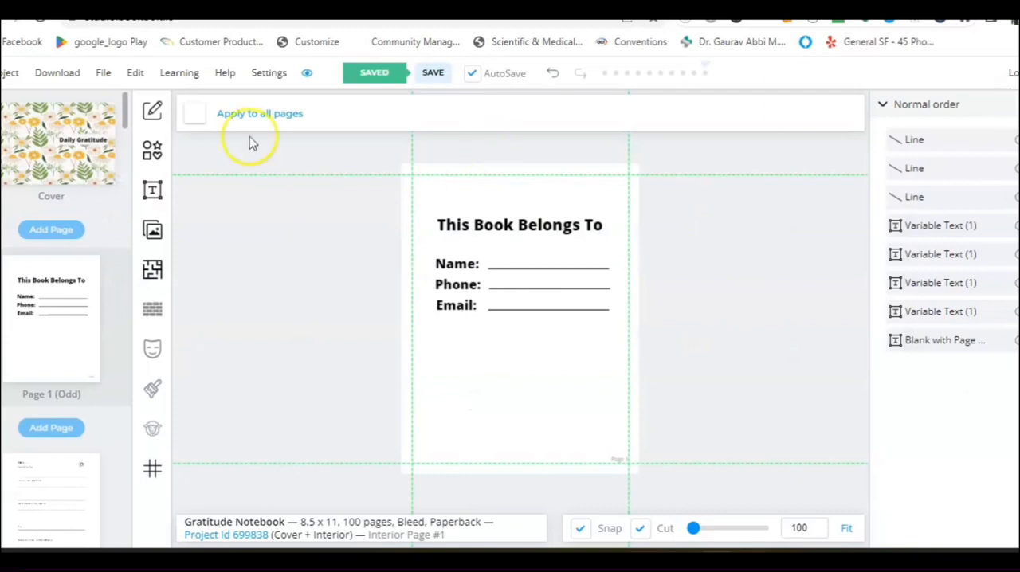
left_click(47, 83)
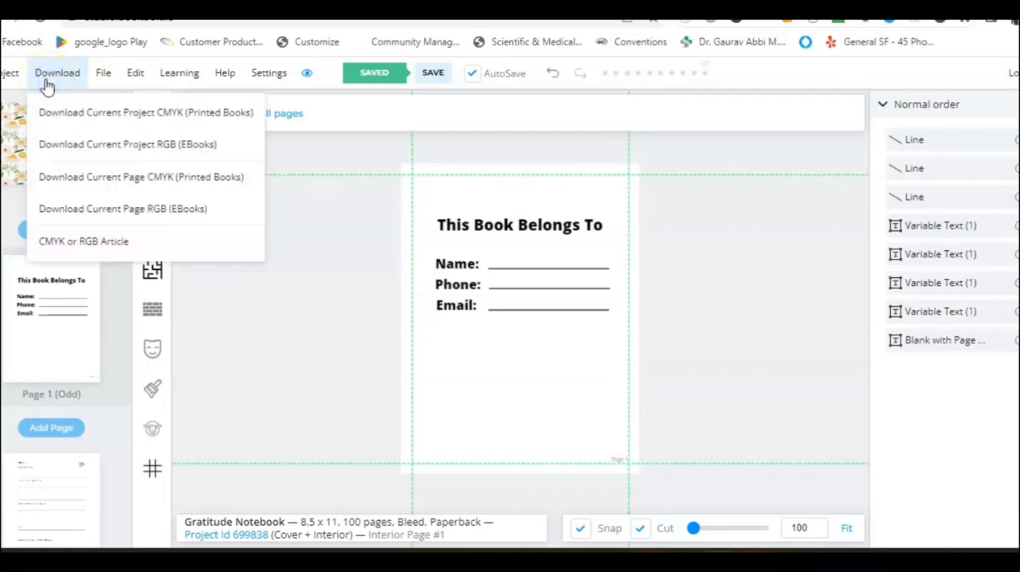
left_click(46, 83)
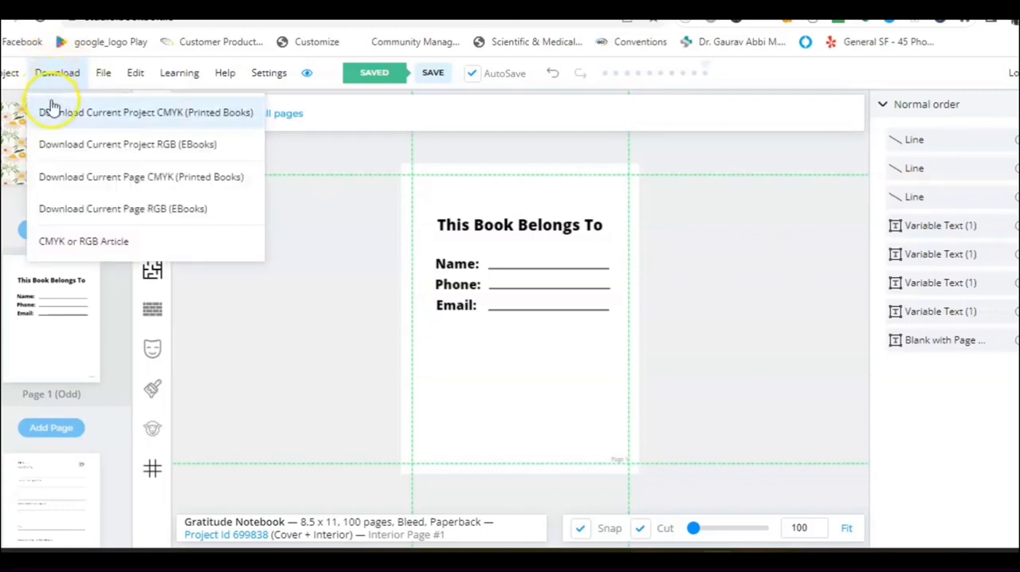
left_click(73, 156)
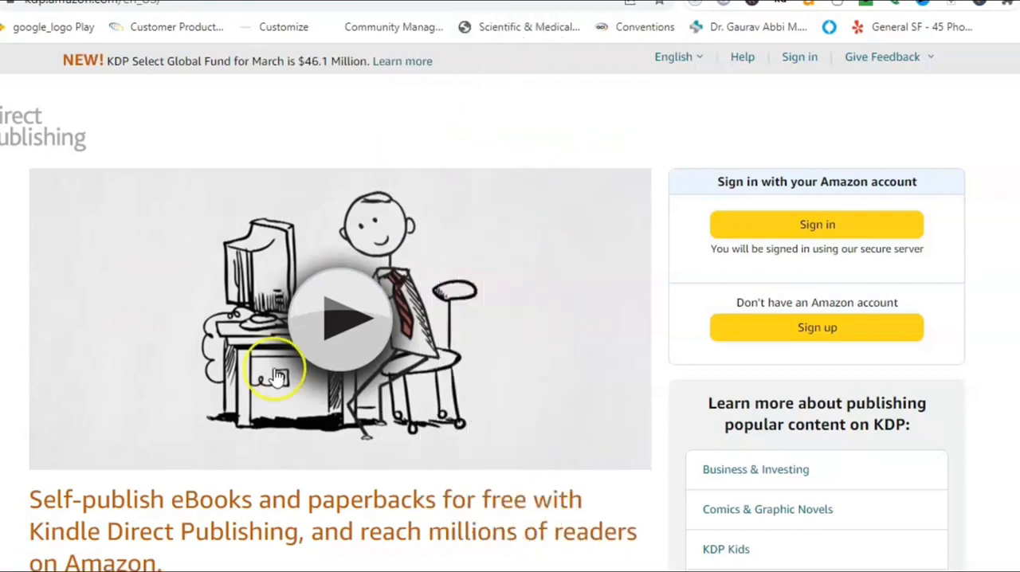
Switch to Kindle Direct Publishing and sign in with the Amazon account's e-mail and password.
left_click(815, 227)
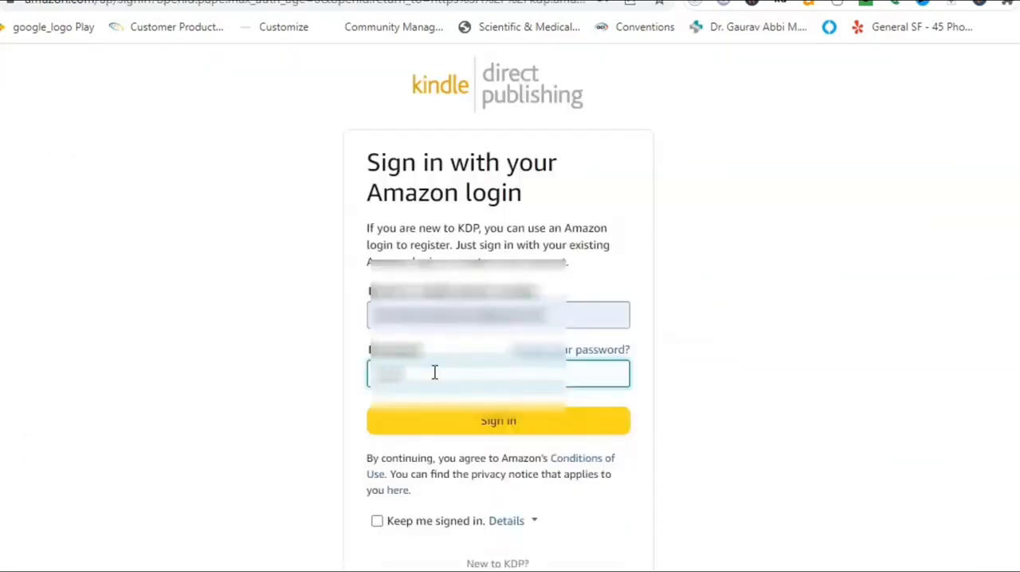
left_click(475, 419)
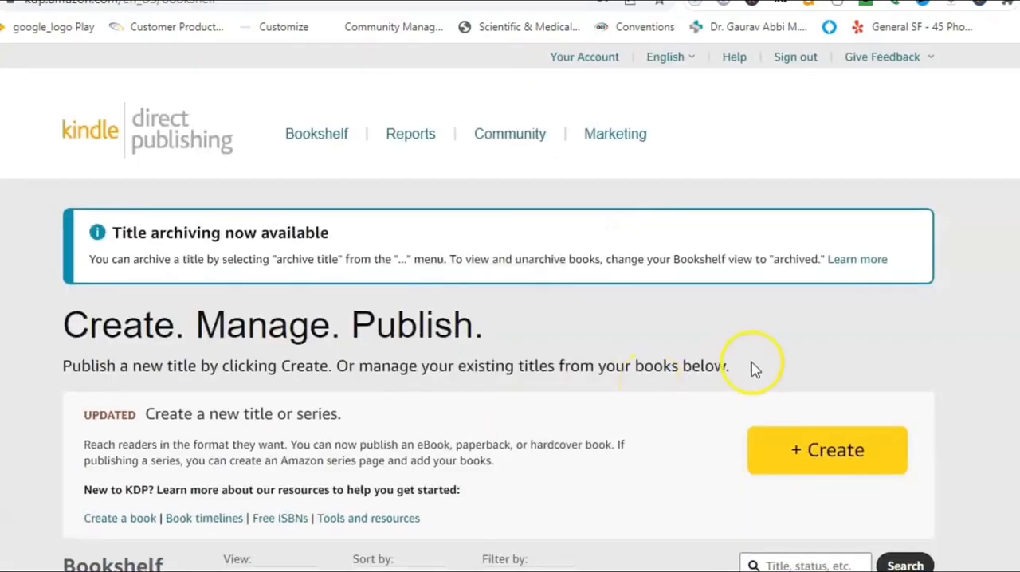
Create a new paperback title and enter "Gratitude Journal Notebook" as its book title.
left_click(838, 469)
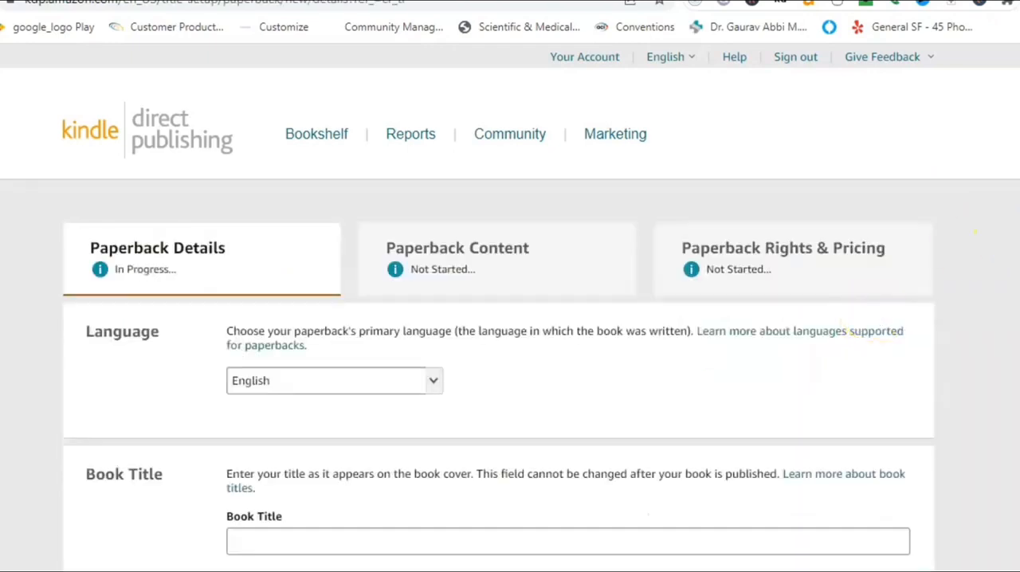
scroll(510, 319, "down", 3)
left_click(257, 351)
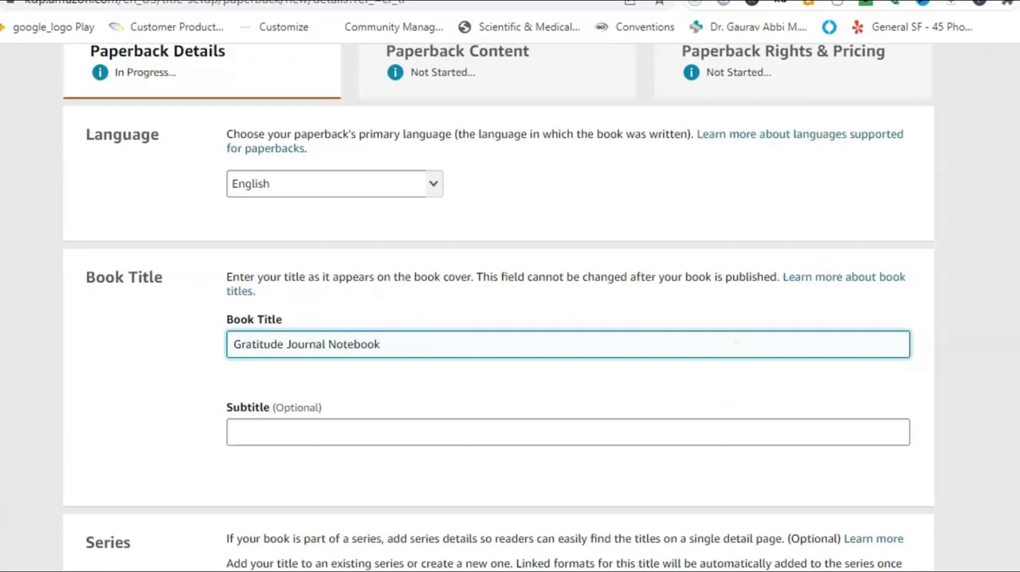
Fill in the primary author's first and last name, leaving series and edition number blank.
scroll(510, 319, "down", 7)
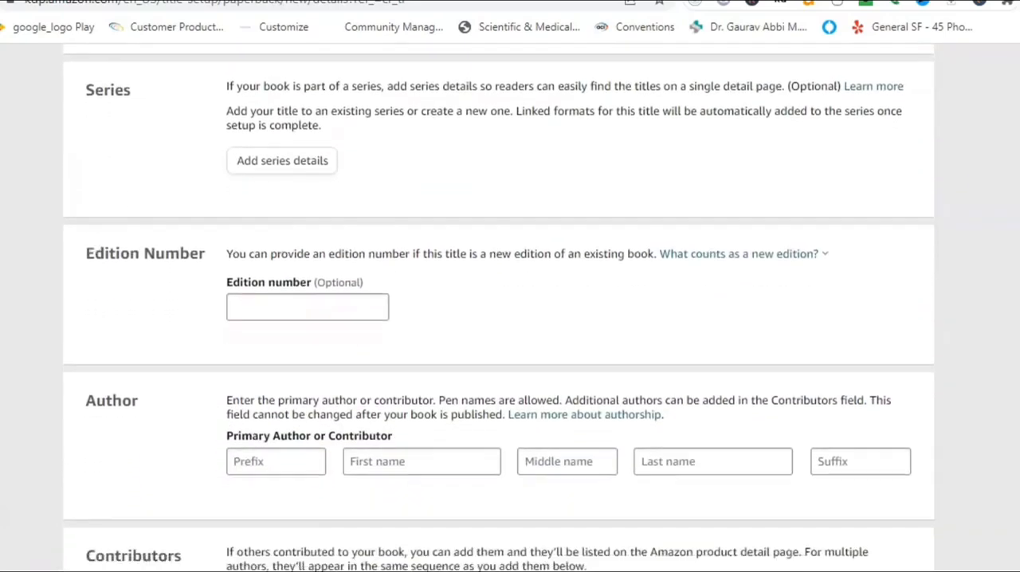
scroll(510, 319, "down", 1)
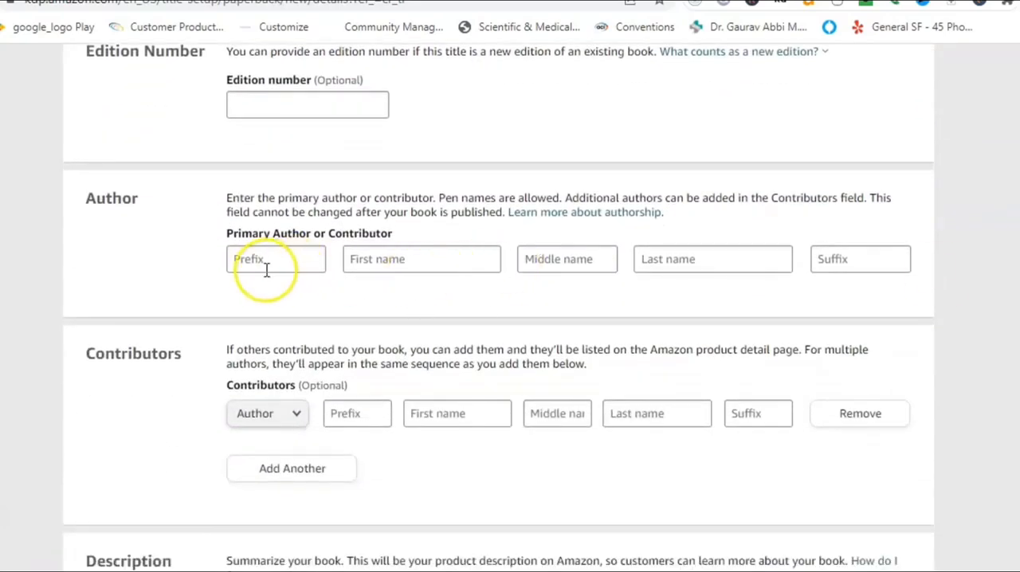
left_click(421, 259)
left_click(454, 317)
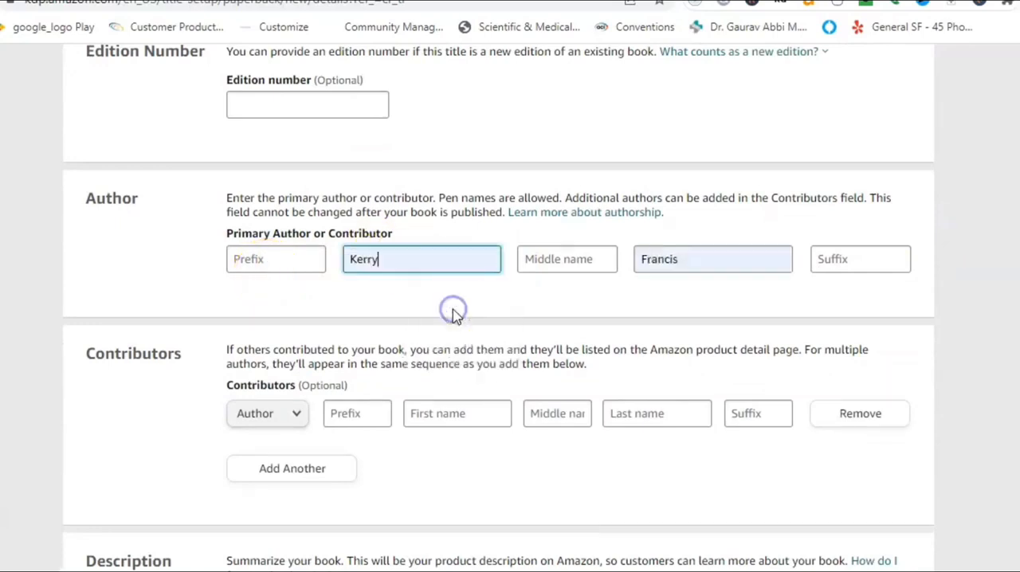
Switch to ChatGPT and submit the prompt "write a description for Gratitude Journal notebook", correcting the spelling of "Journal".
scroll(647, 365, "down", 4)
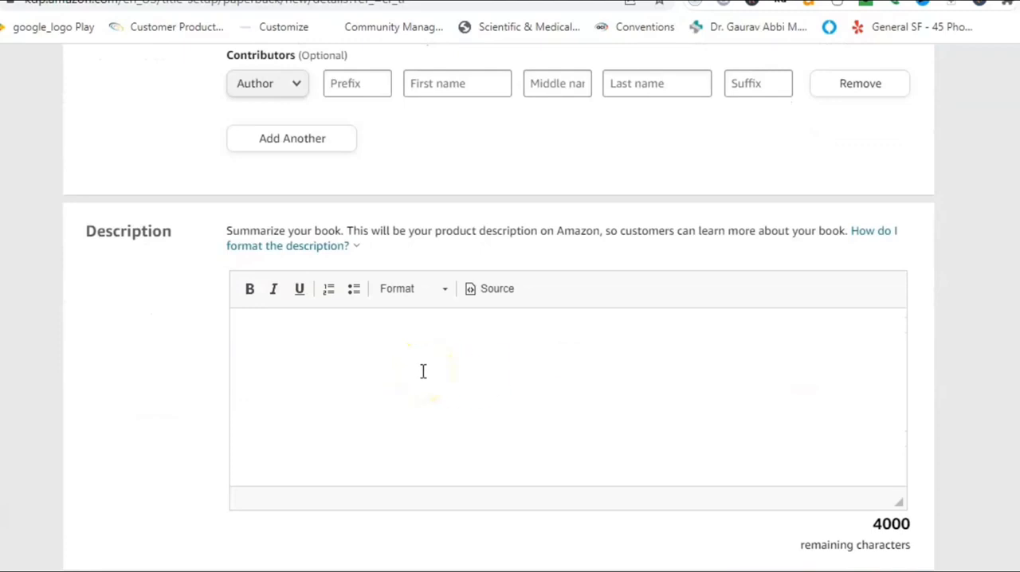
left_click(478, 1)
left_click(313, 526)
type("wr")
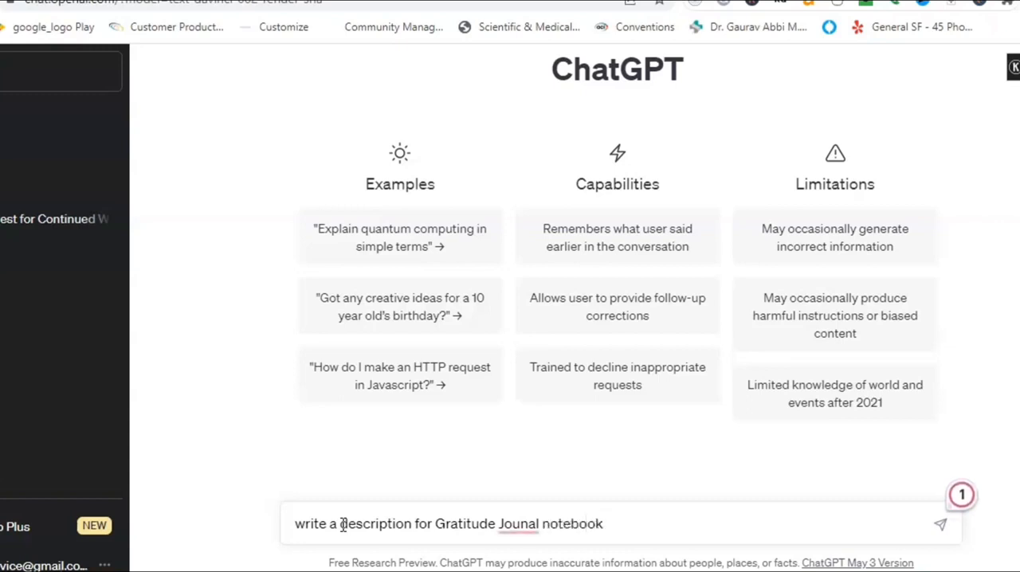
mouse_move(516, 524)
left_click(547, 408)
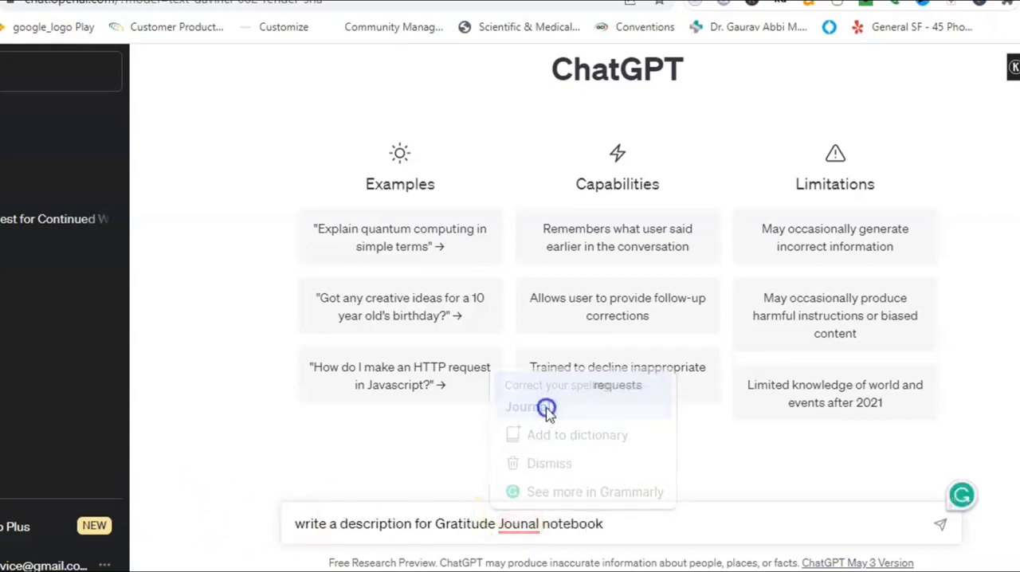
key("Return")
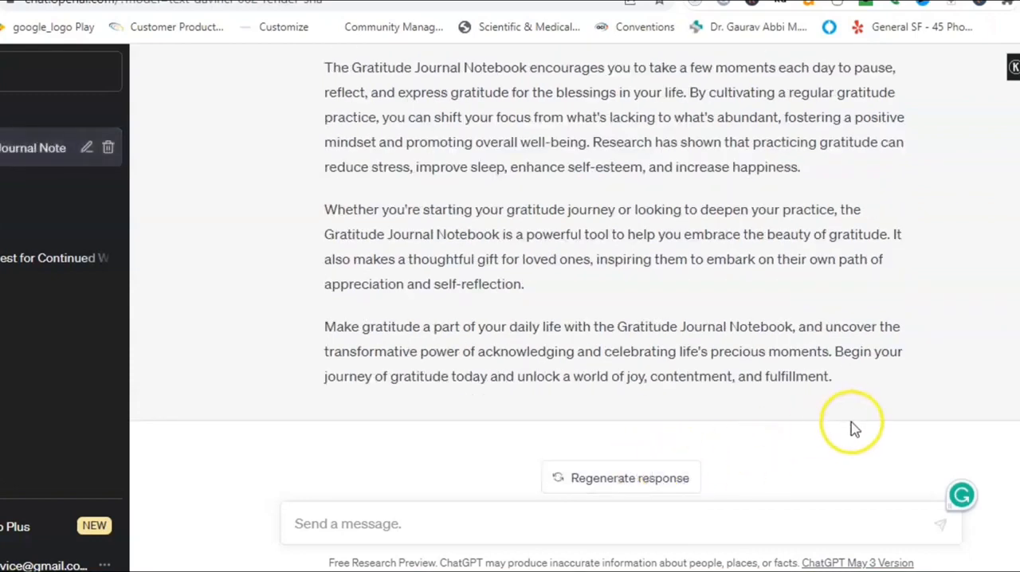
Copy ChatGPT's full product description and paste it into the paperback's Description on Kindle Direct Publishing.
scroll(574, 248, "up", 7)
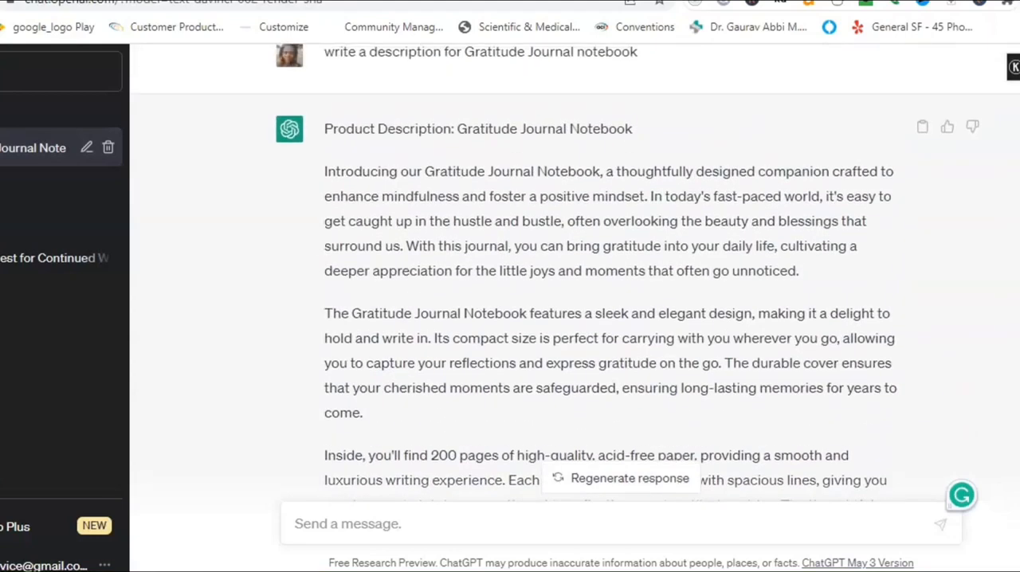
left_click(923, 128)
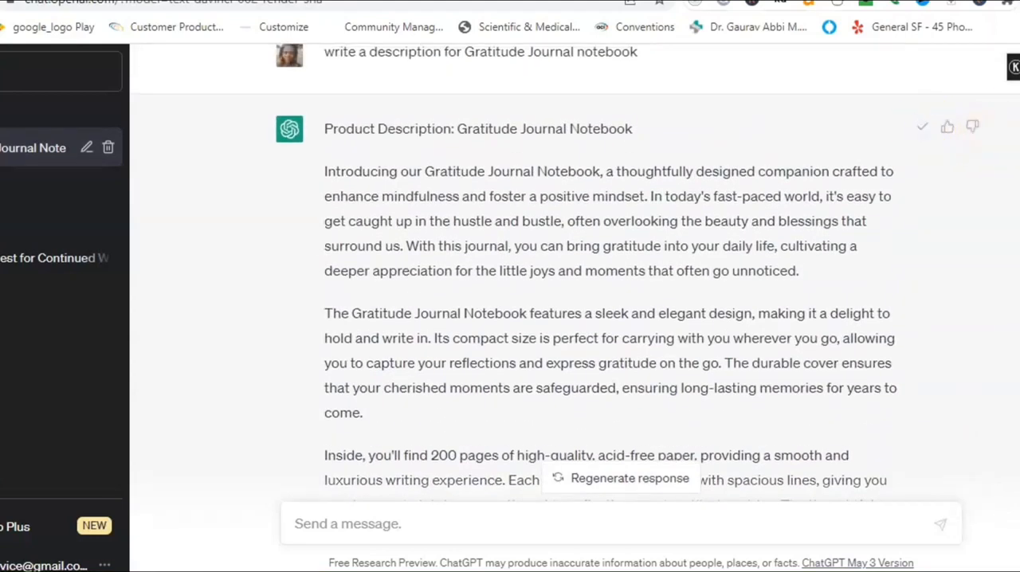
key("ctrl+Tab")
left_click(287, 322)
key("ctrl+v")
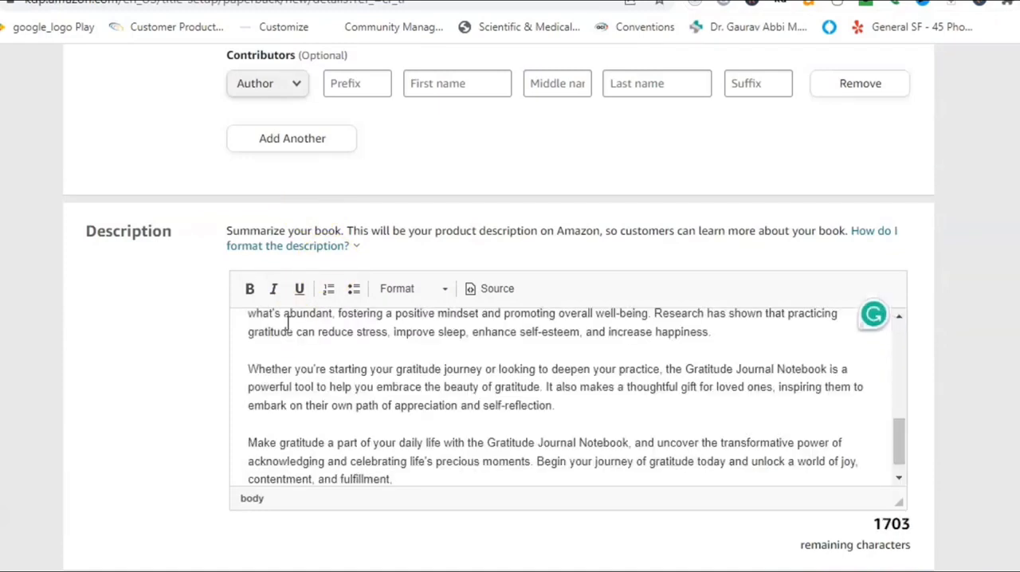
Change the page count in the description's "Inside, you'll find" sentence to 100.
left_click_drag(901, 431, 895, 382)
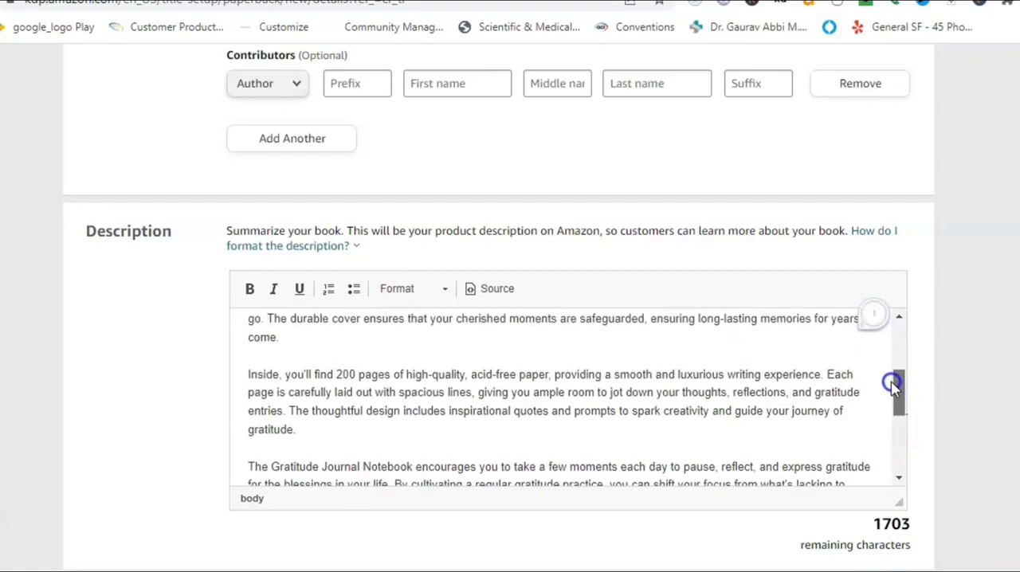
left_click(340, 377)
left_click(344, 374)
key("BackSpace")
type("1")
Delete "Product Description:" from the description's first line and make the heading "Gratitude Journal Notebook" bold.
left_click_drag(902, 388, 896, 323)
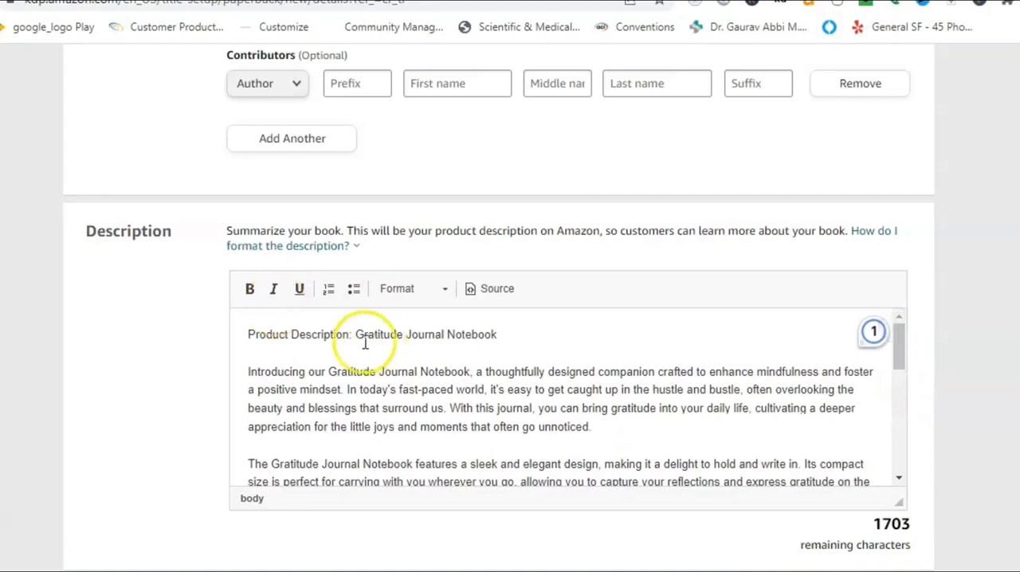
left_click_drag(353, 334, 246, 334)
key("BackSpace")
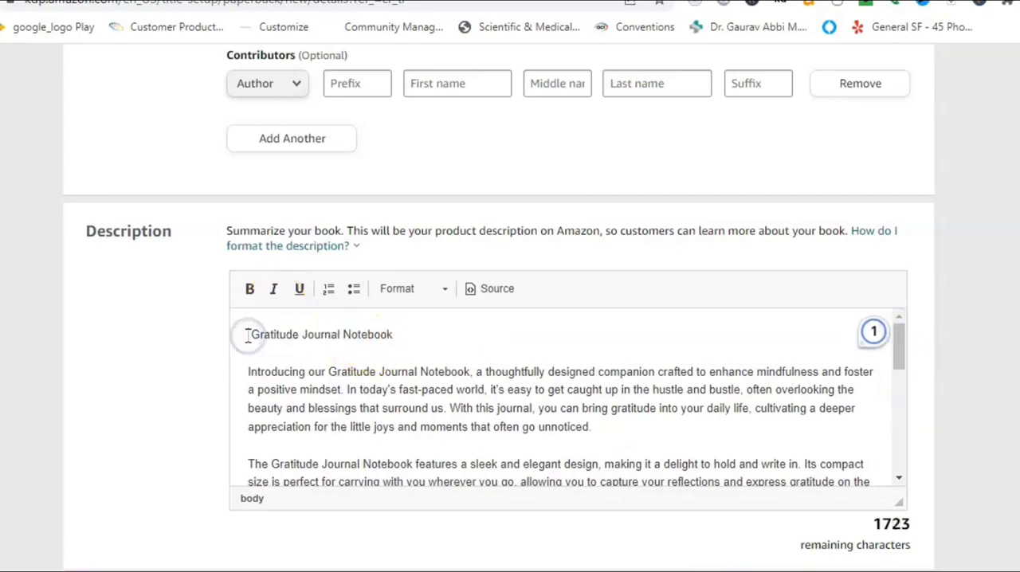
triple_click(260, 334)
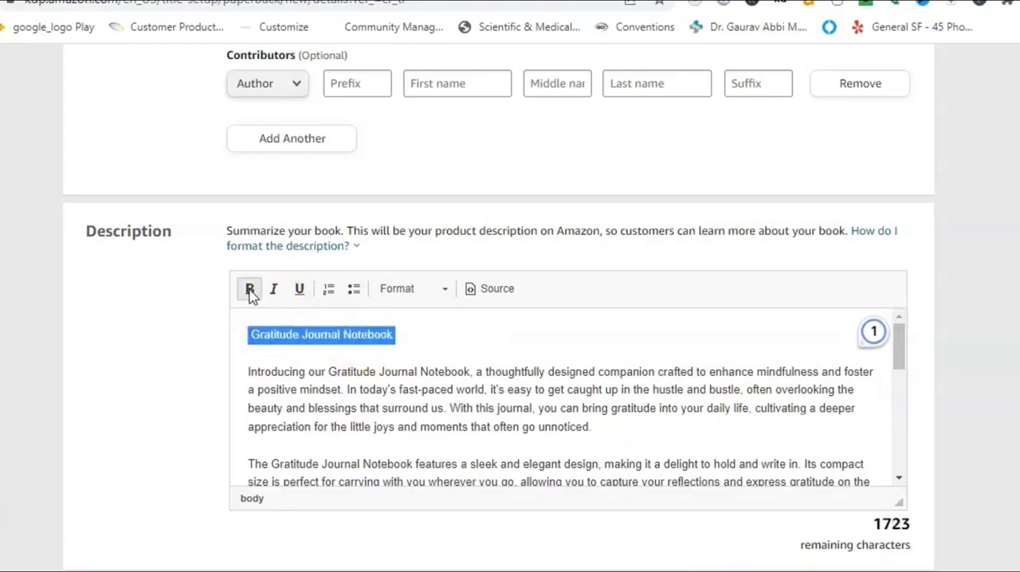
left_click(250, 289)
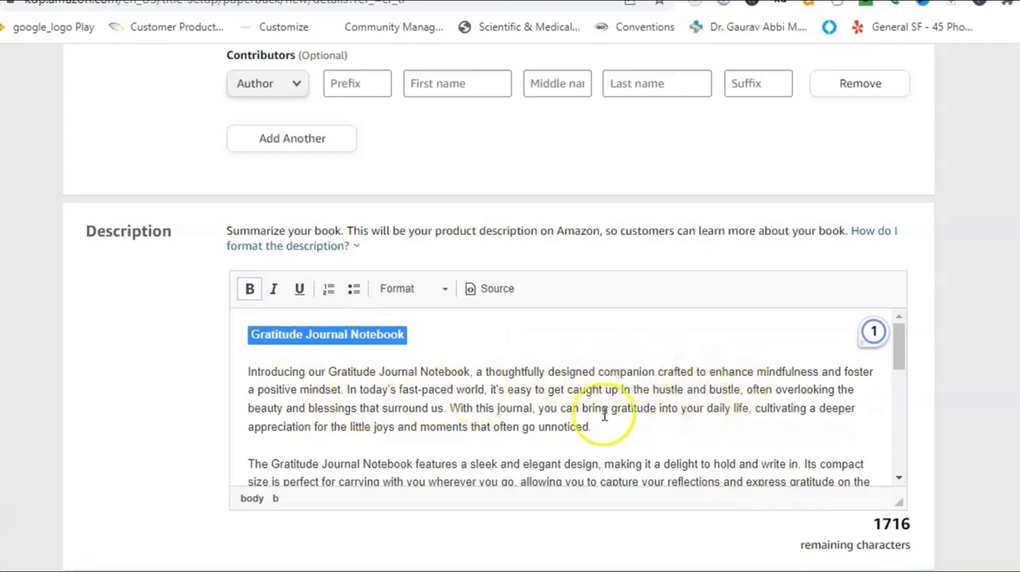
Bold "you can bring gratitude into your daily life" and "deeper appreciation for the little joys and moments that often go unnoticed." in the introduction.
left_click_drag(540, 411, 750, 409)
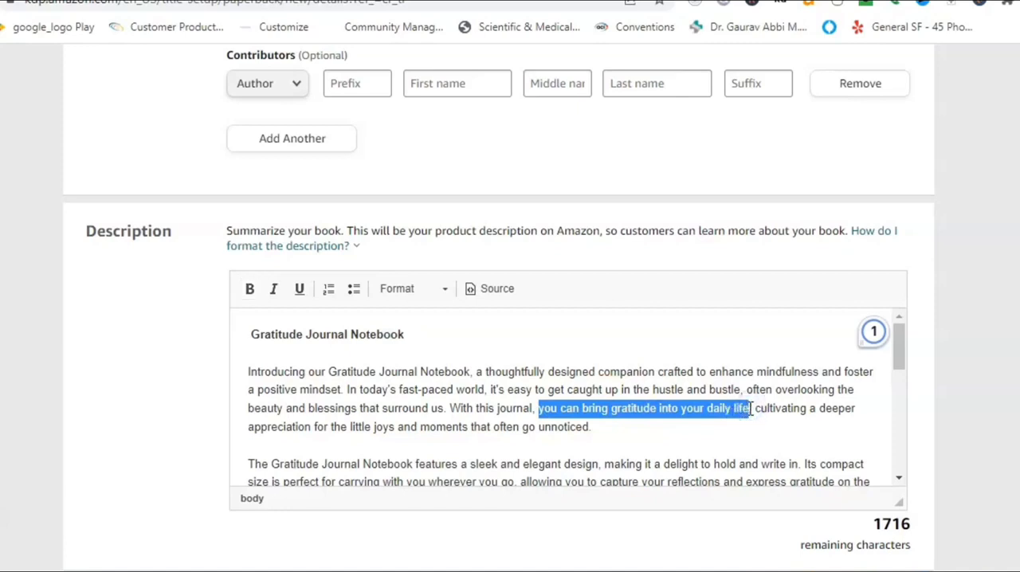
left_click(250, 289)
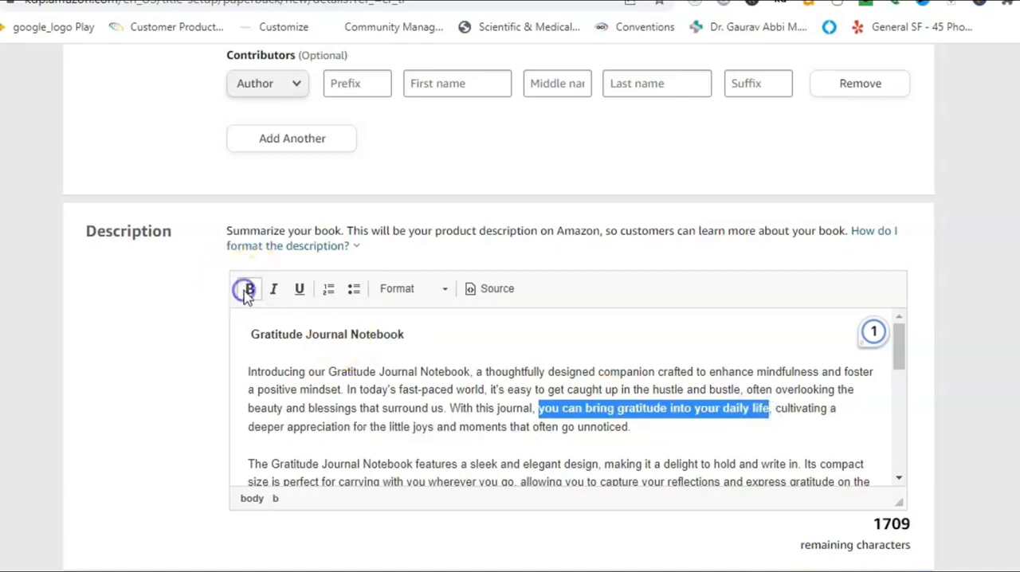
left_click_drag(249, 429, 644, 433)
left_click(249, 289)
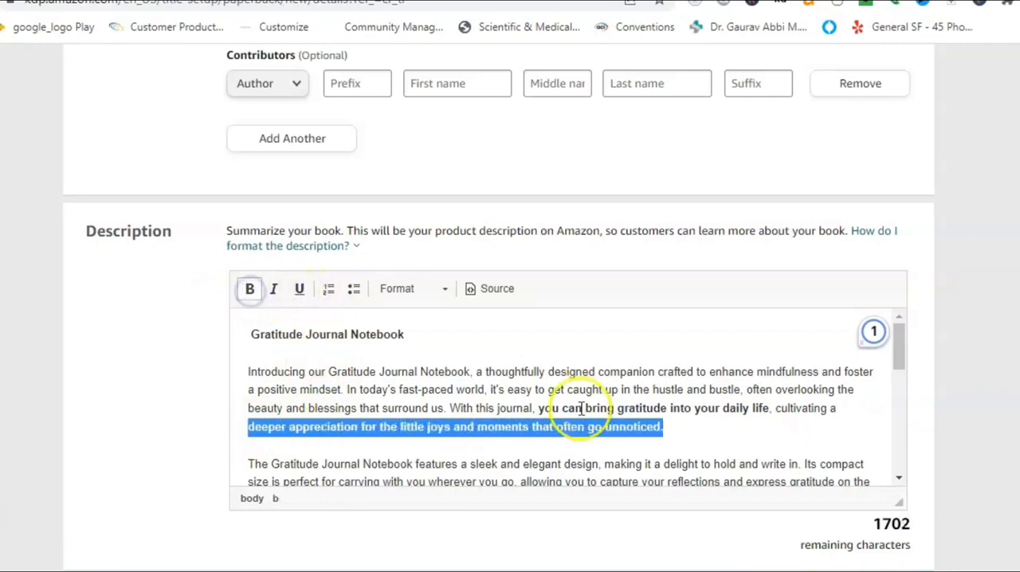
Bold "take a few moments each day to pause, reflect, and express gratitude" in the description.
left_click_drag(899, 358, 895, 425)
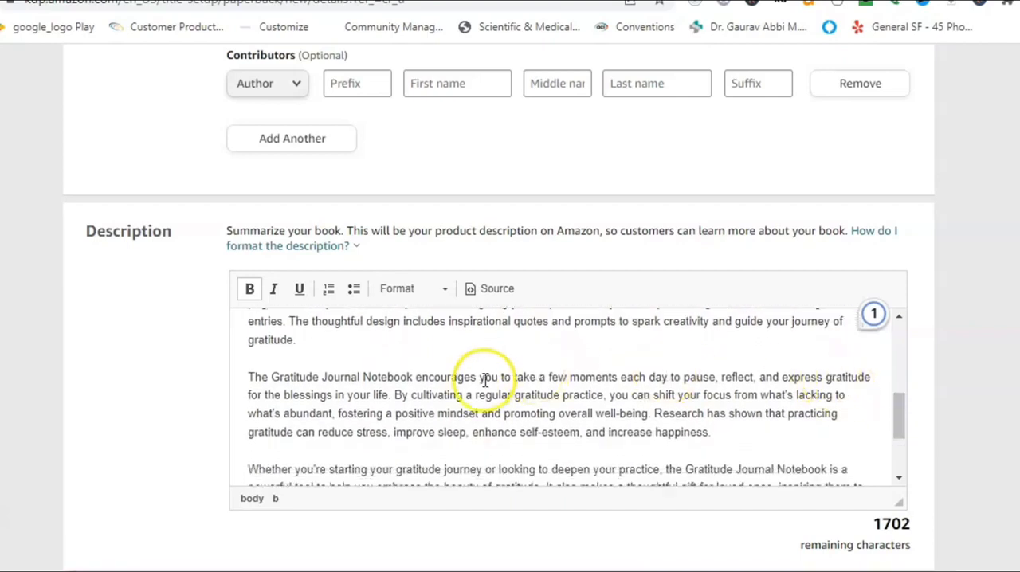
left_click_drag(514, 377, 877, 382)
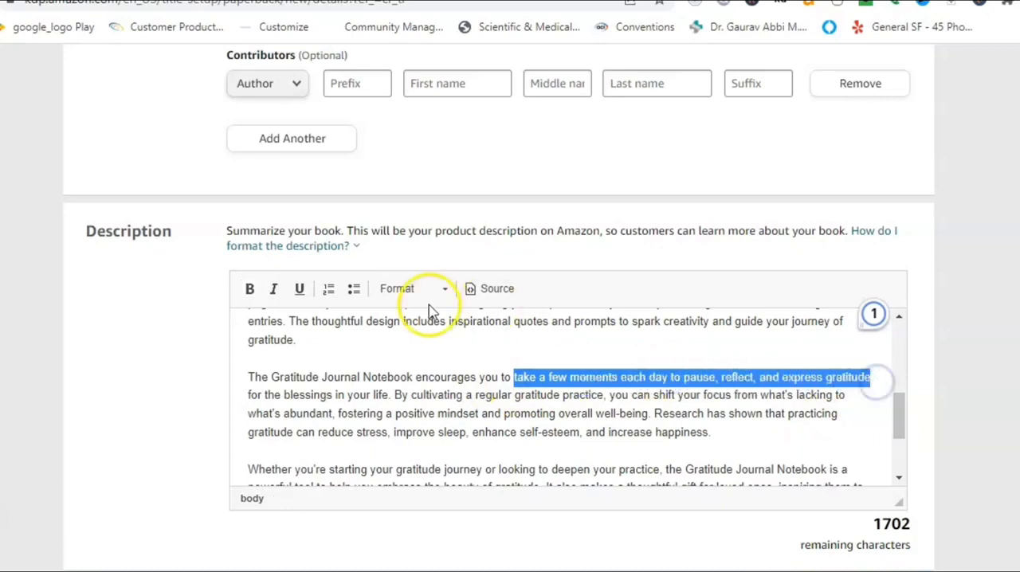
left_click(249, 289)
Bold "Gratitude Journal Notebook is a powerful" in the paragraph beginning "Whether you're starting your gratitude journey".
left_click_drag(900, 410, 900, 420)
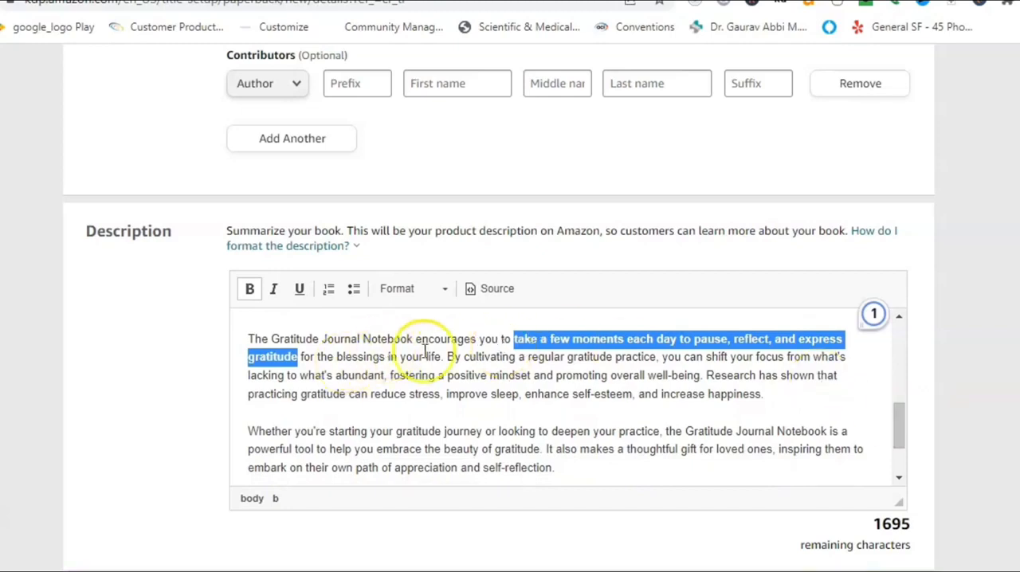
left_click_drag(899, 429, 899, 431)
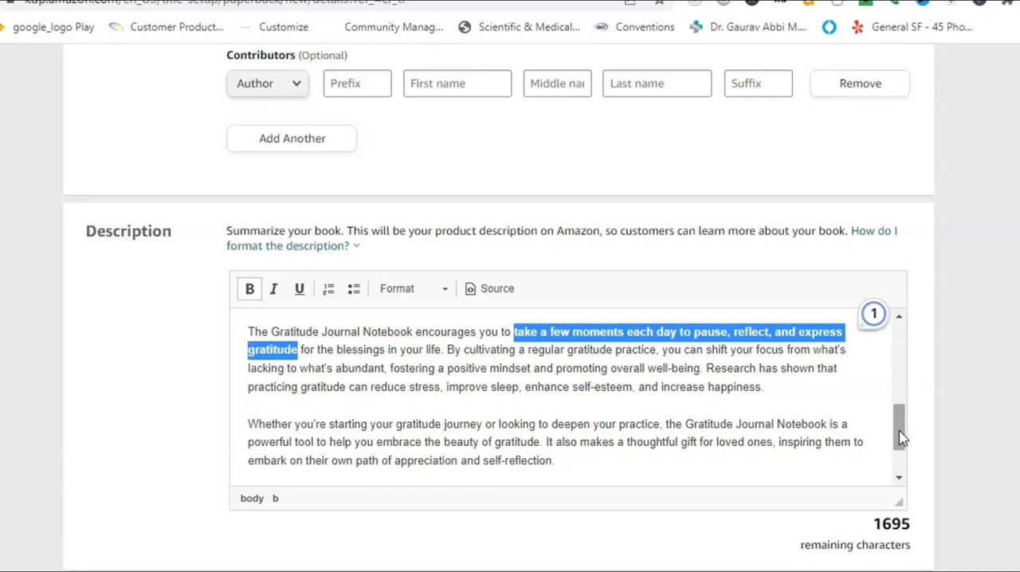
left_click_drag(900, 438, 896, 453)
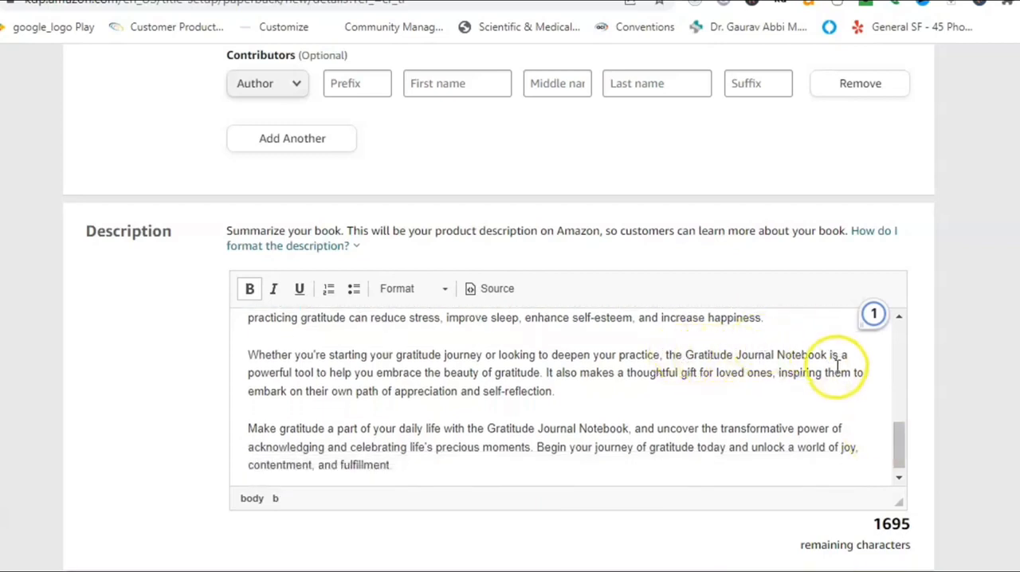
left_click(690, 355)
left_click_drag(691, 355, 299, 371)
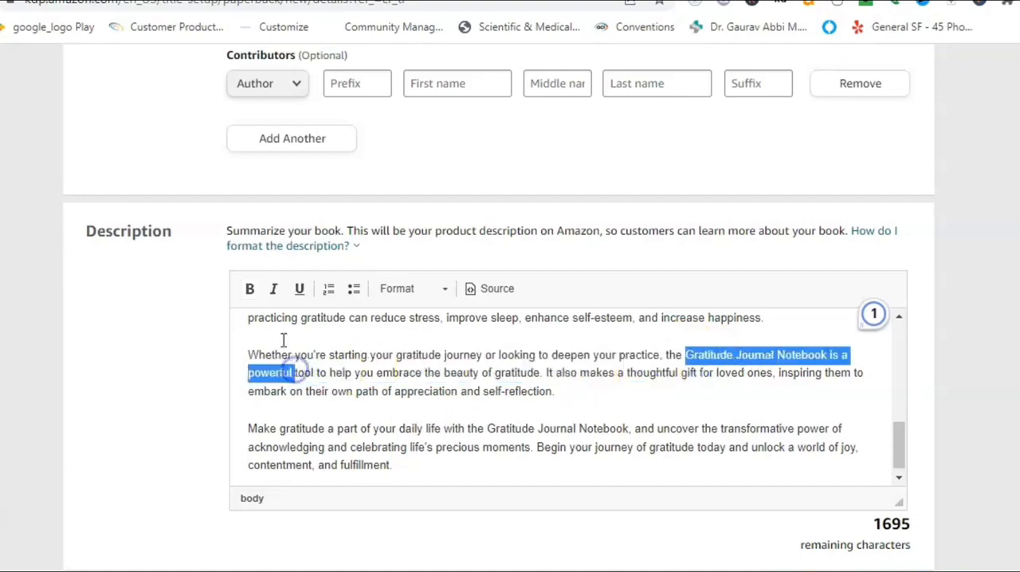
left_click(249, 289)
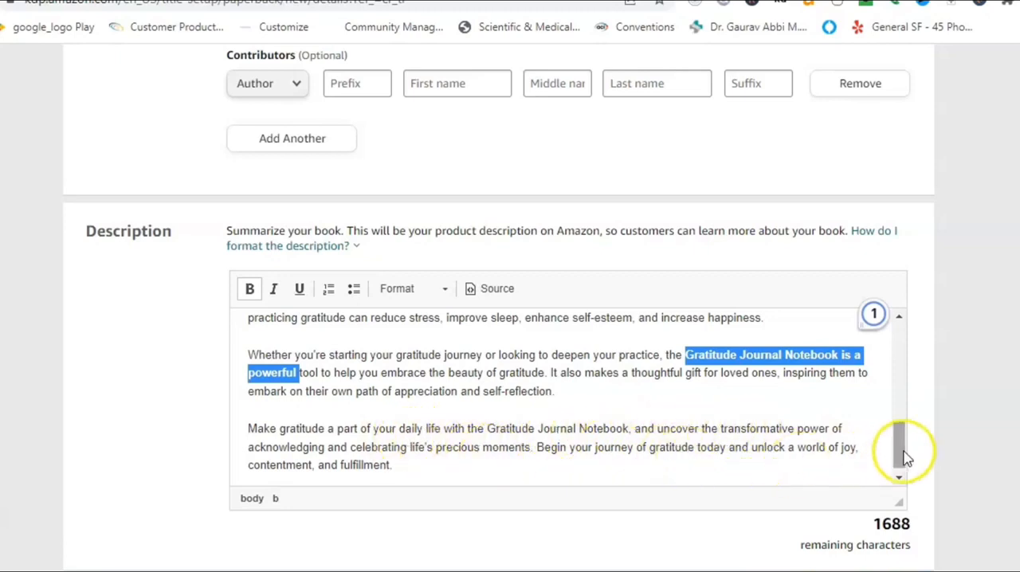
Bold "unlock a world of joy, contentment, and fulfillment." at the end of the description's last paragraph.
scroll(905, 457, "down", 1)
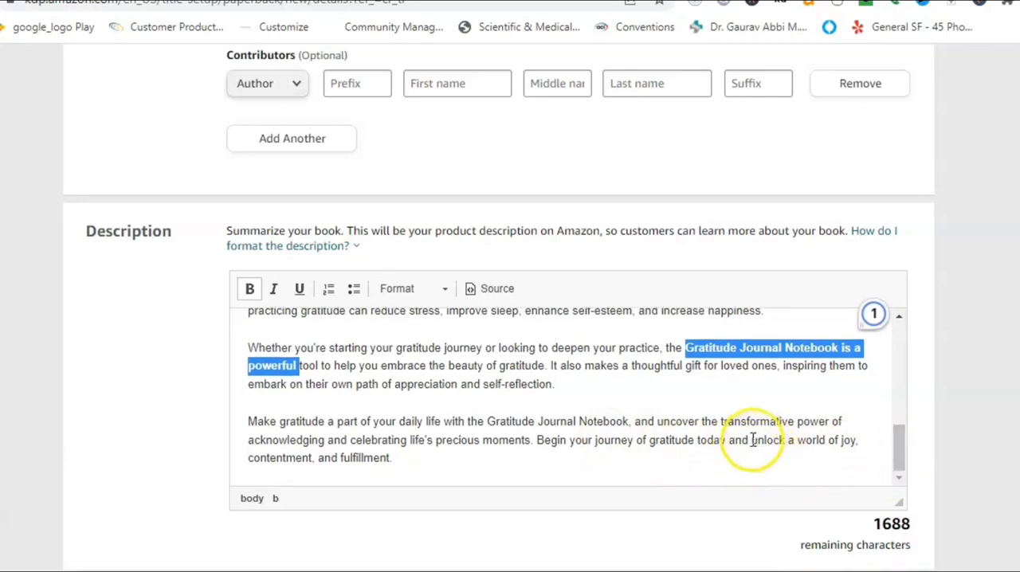
left_click_drag(751, 440, 814, 459)
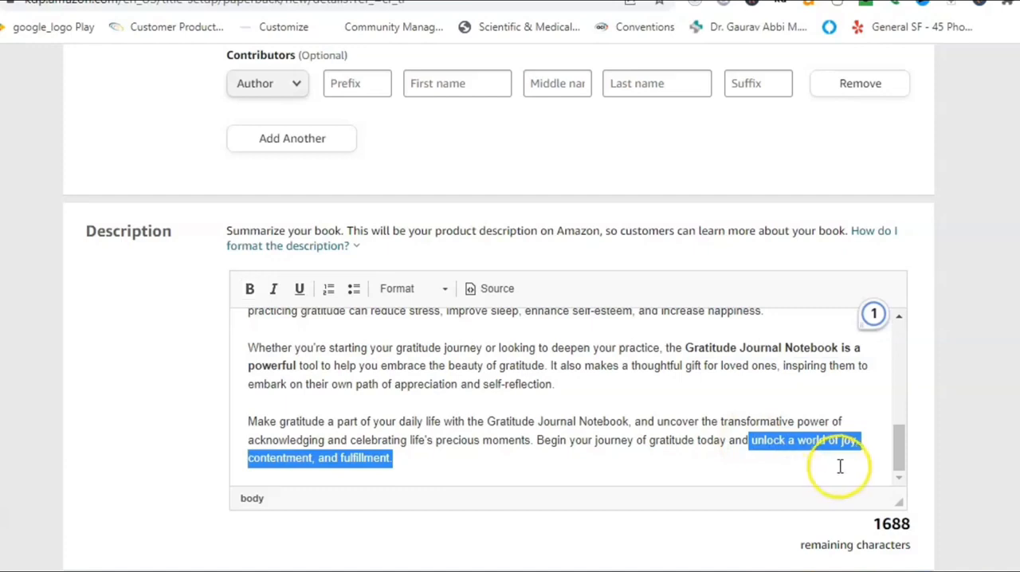
left_click(249, 288)
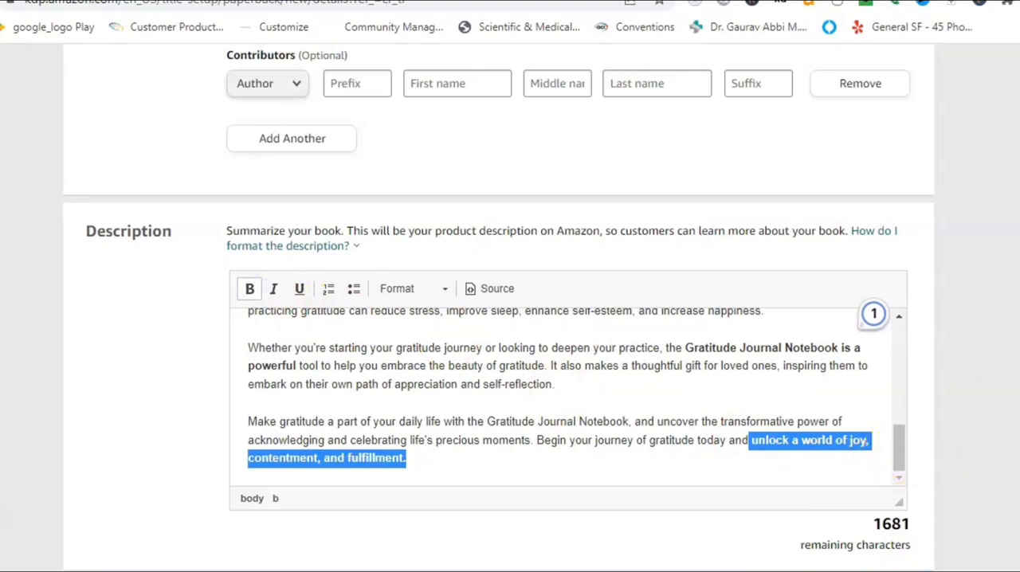
Enter "Gratitude journal notebook" as the first search keyword for the book.
scroll(874, 313, "down", 5)
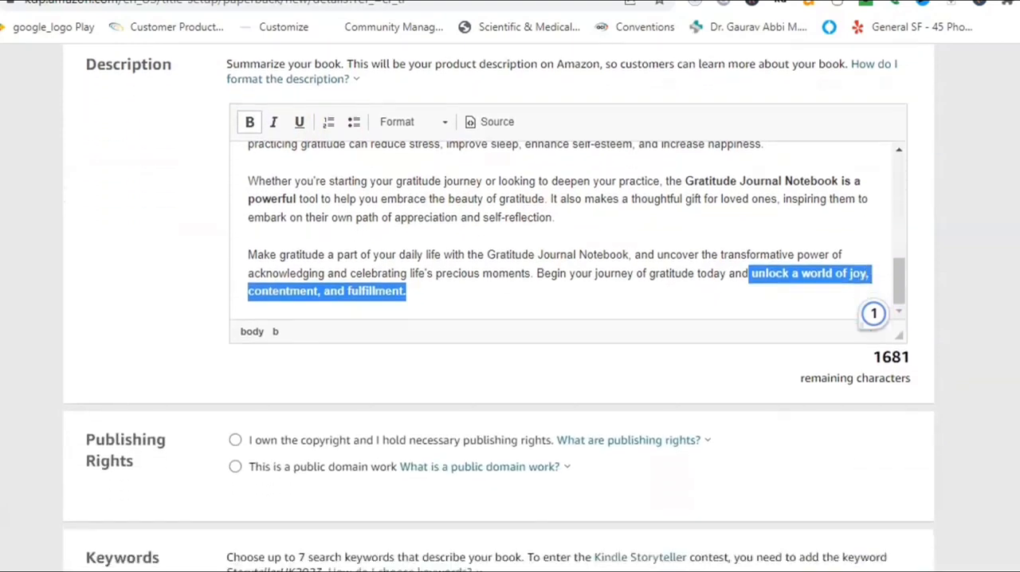
scroll(874, 313, "down", 1)
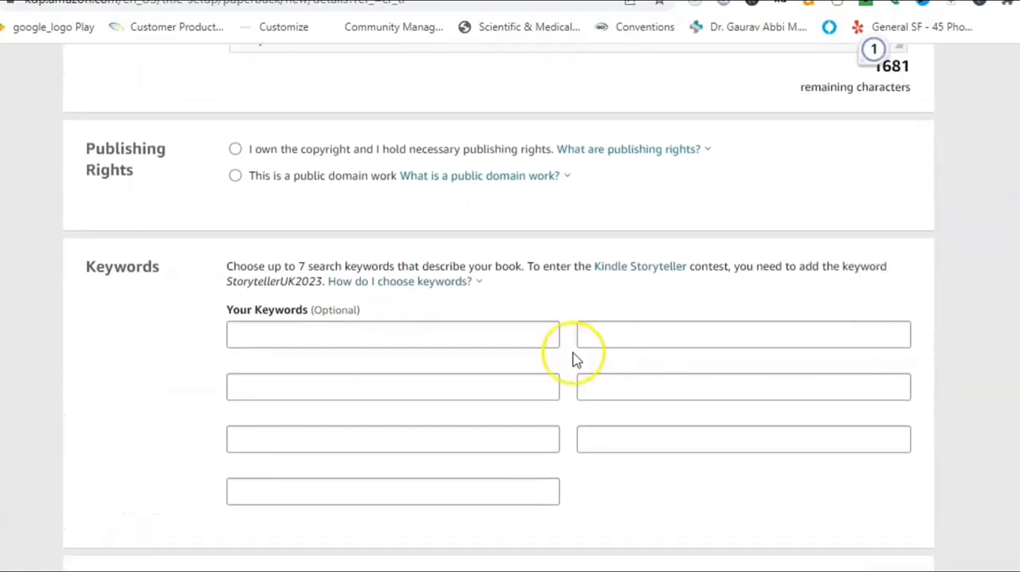
left_click(387, 337)
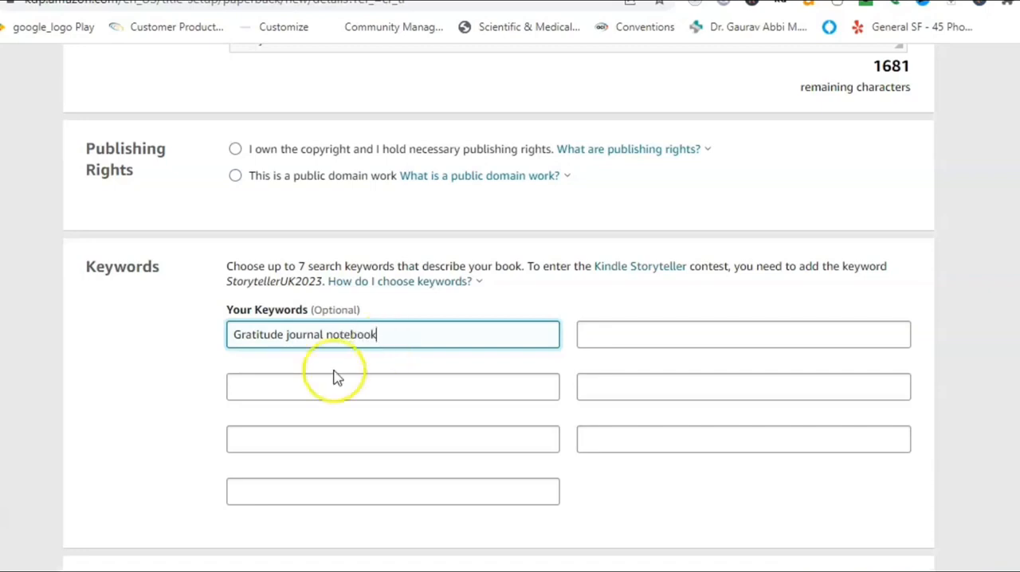
left_click(289, 382)
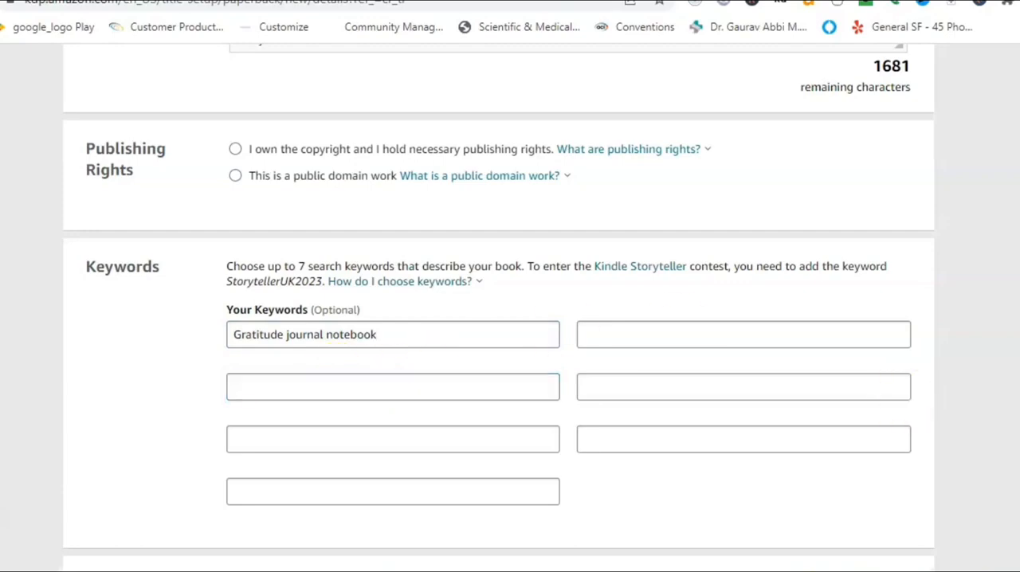
Extend the book title to read "Gratitude Journal Notebook - Daily Gratitude Journal - Affirmation".
scroll(534, 371, "up", 20)
left_click(419, 401)
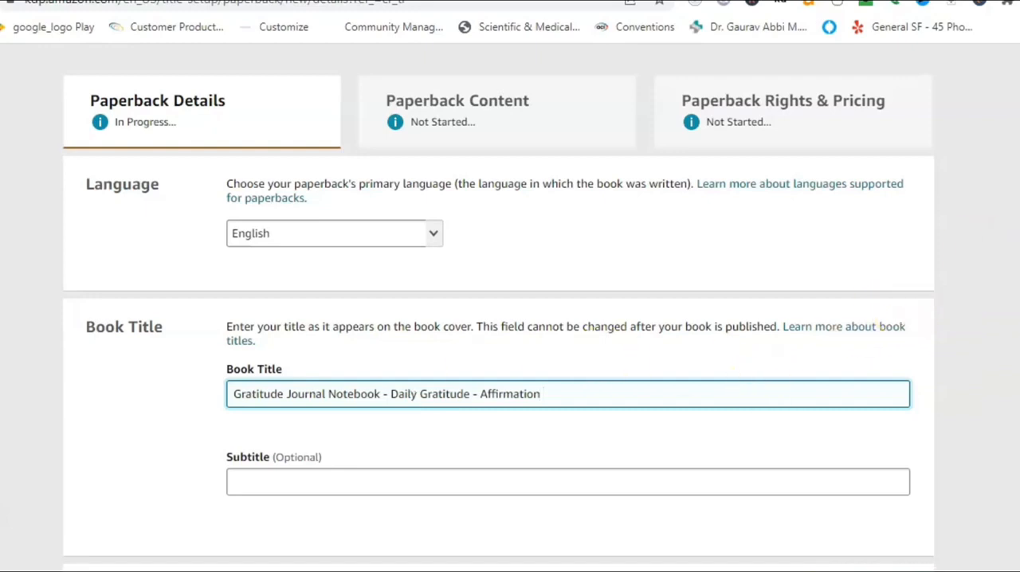
scroll(510, 319, "down", 6)
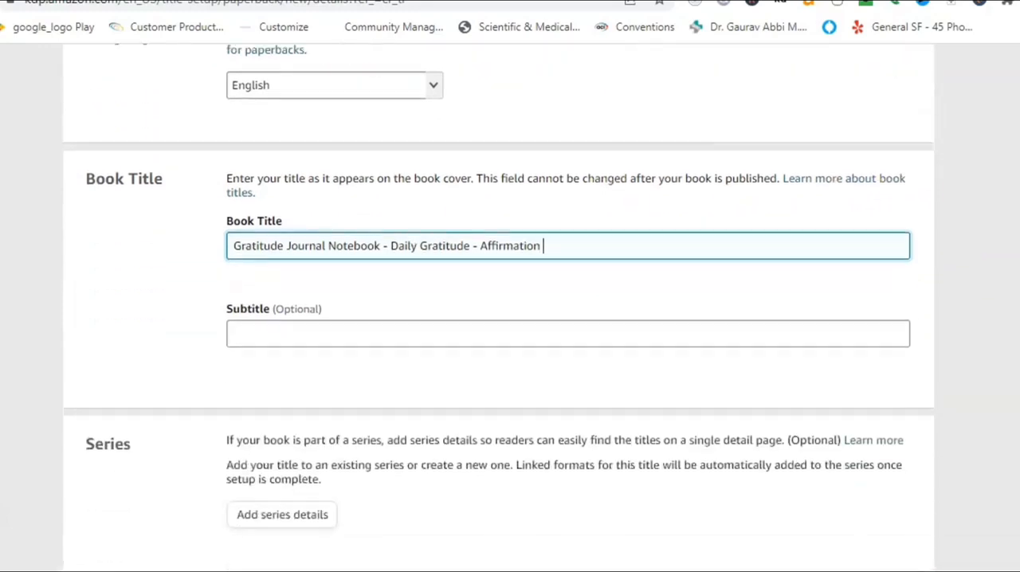
scroll(510, 319, "up", 5)
scroll(510, 319, "up", 1)
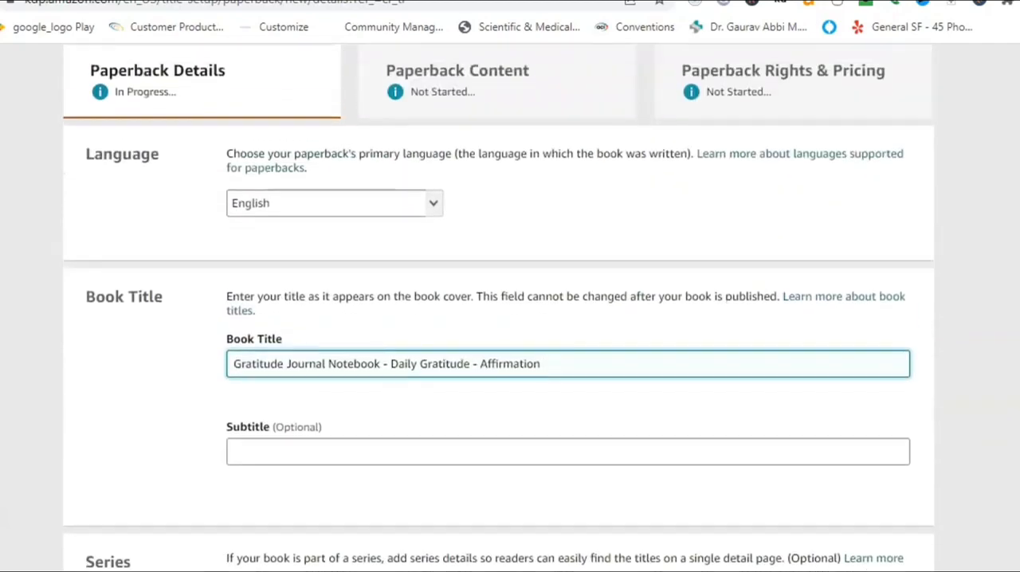
left_click(471, 364)
type("Journal")
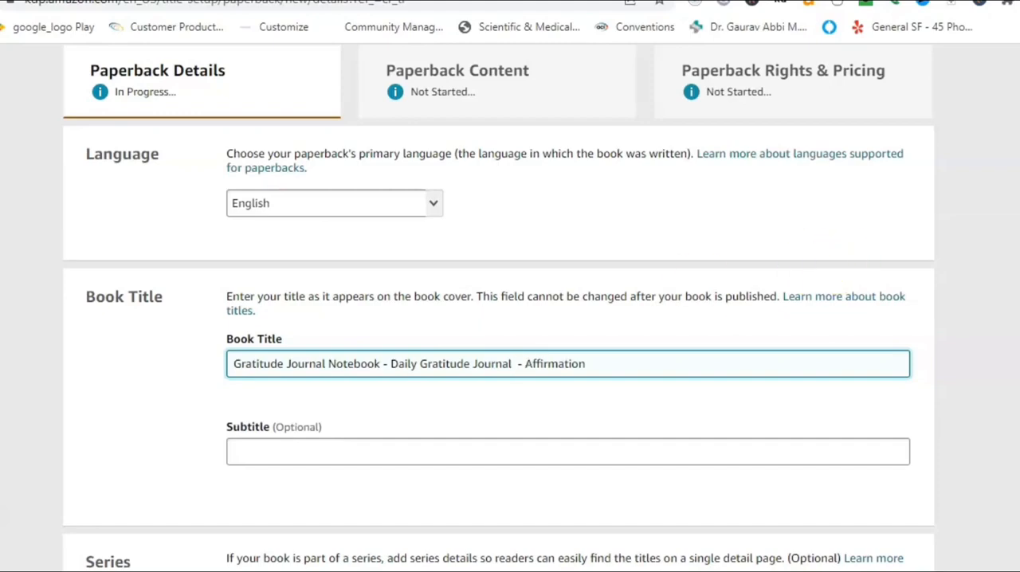
Declare under Publishing Rights that you own the copyright and hold the necessary publishing rights.
scroll(499, 308, "down", 14)
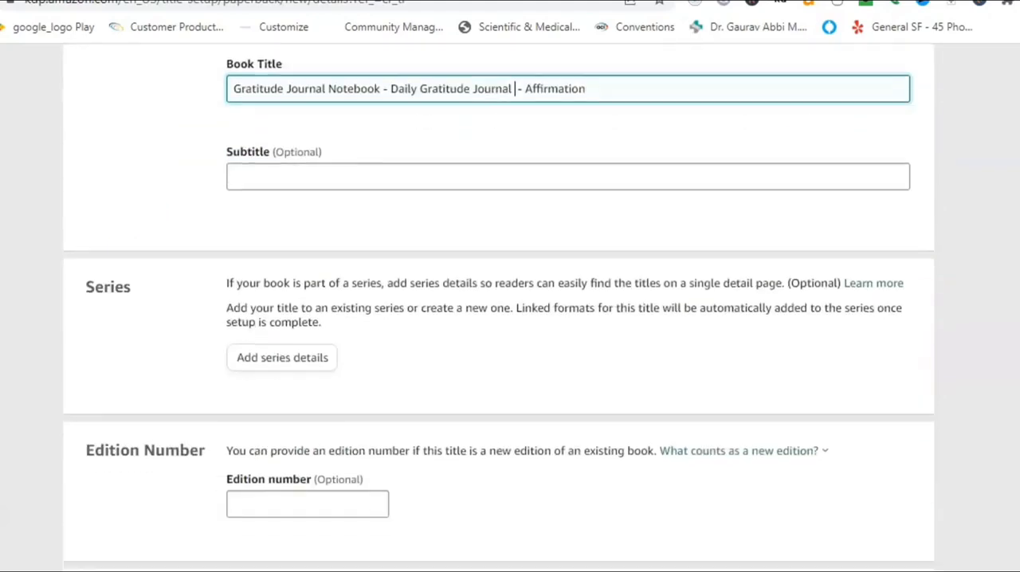
scroll(414, 309, "down", 5)
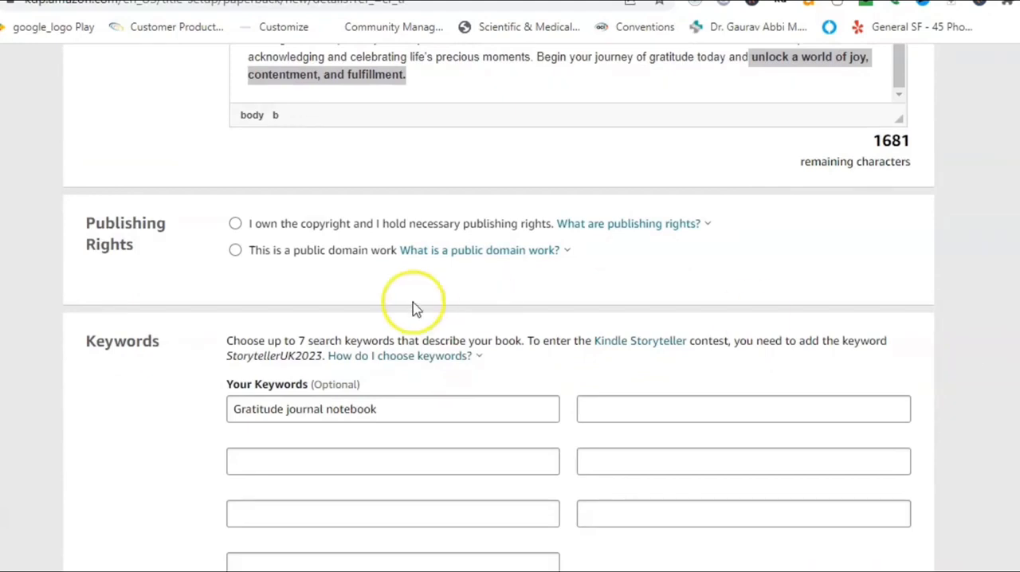
left_click(236, 225)
Add the keywords "Affirmtion notebook journal", "gratitude journal" and "gratitude notebook journal for women" down the first keyword column.
left_click(252, 464)
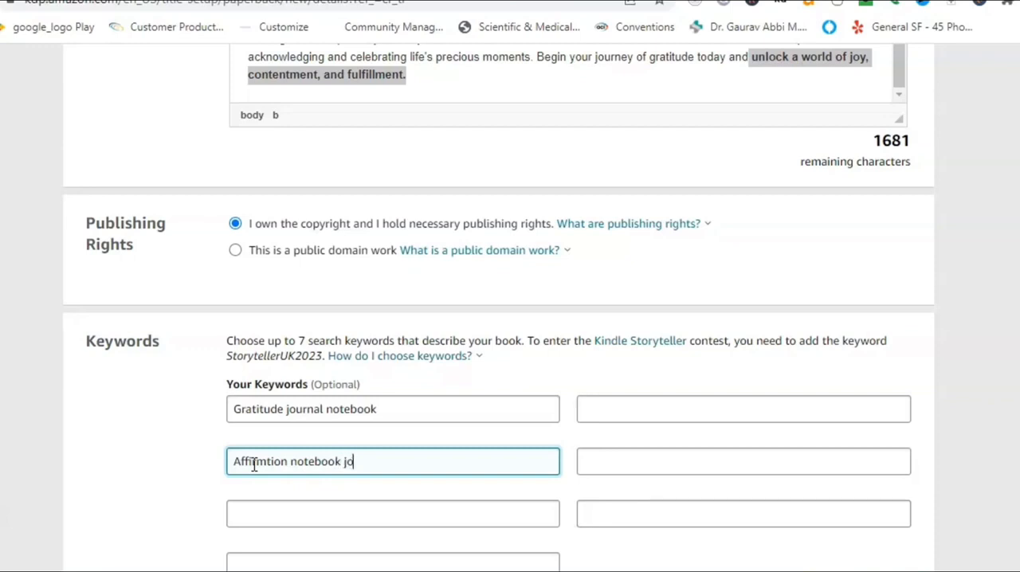
left_click(240, 513)
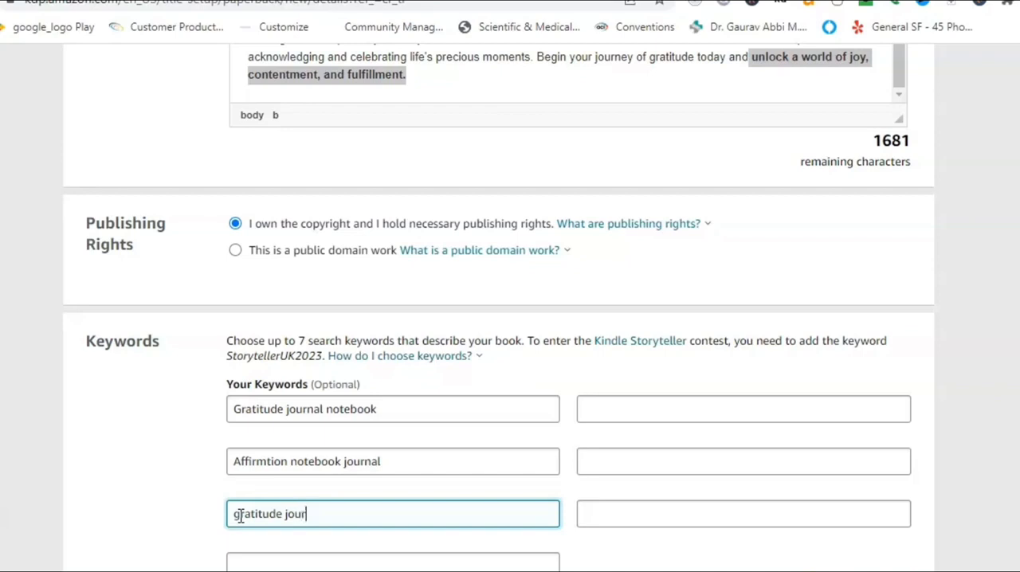
left_click(263, 563)
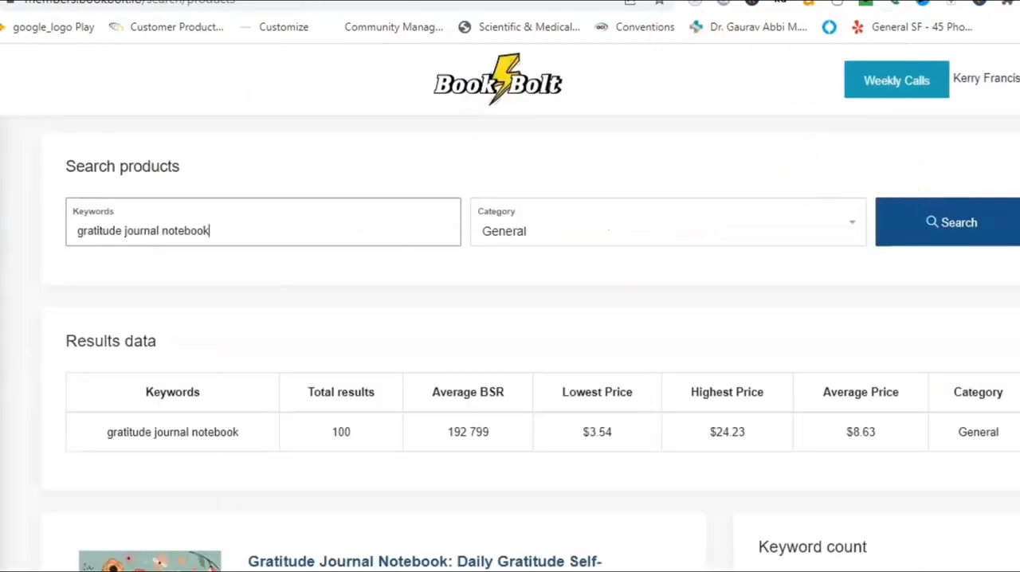
Switch to Book Bolt and review the competing titles and related keywords for "gratitude journal notebook".
scroll(510, 343, "down", 5)
scroll(510, 343, "up", 2)
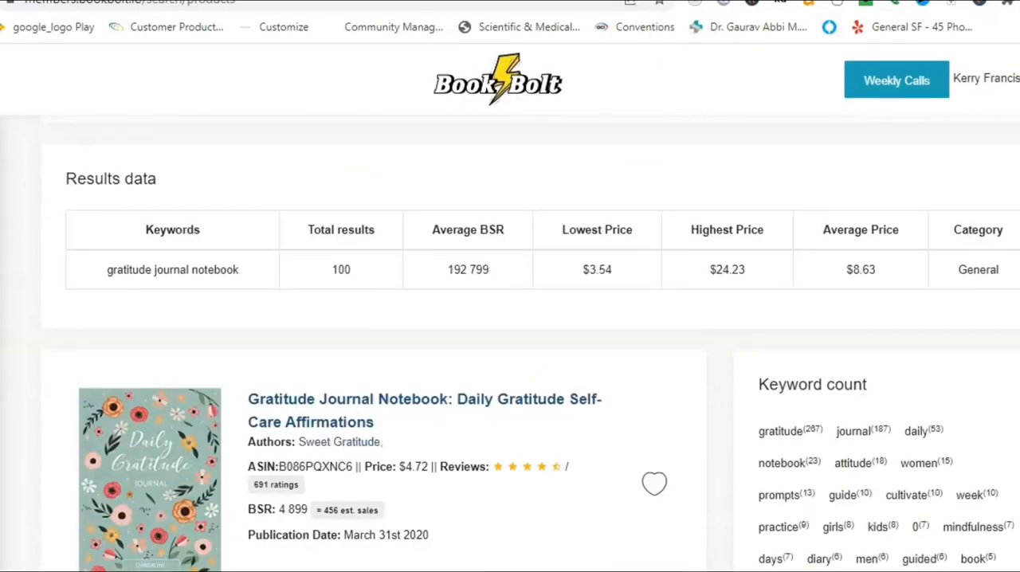
scroll(510, 343, "down", 1)
scroll(510, 343, "down", 8)
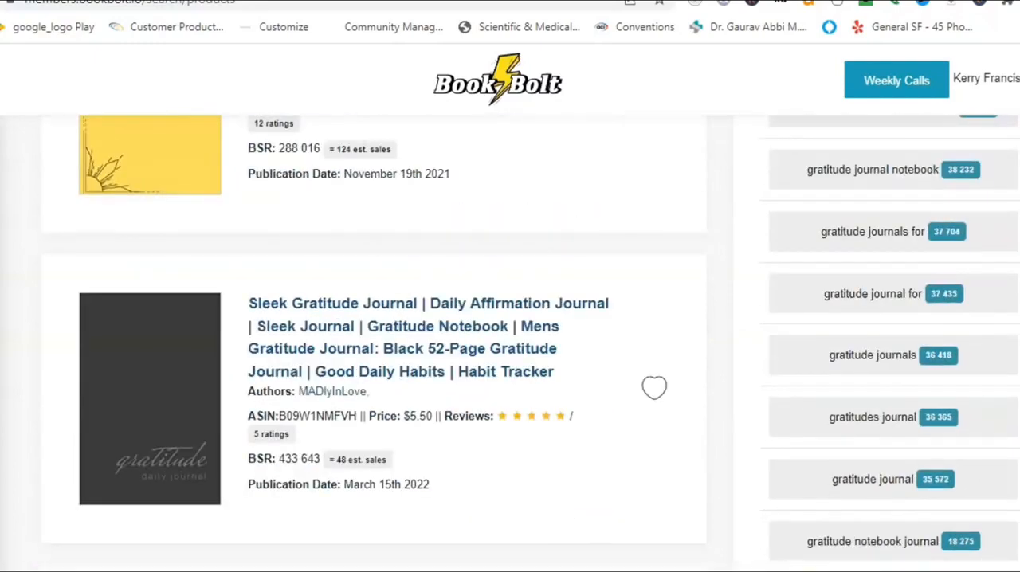
scroll(510, 343, "down", 2)
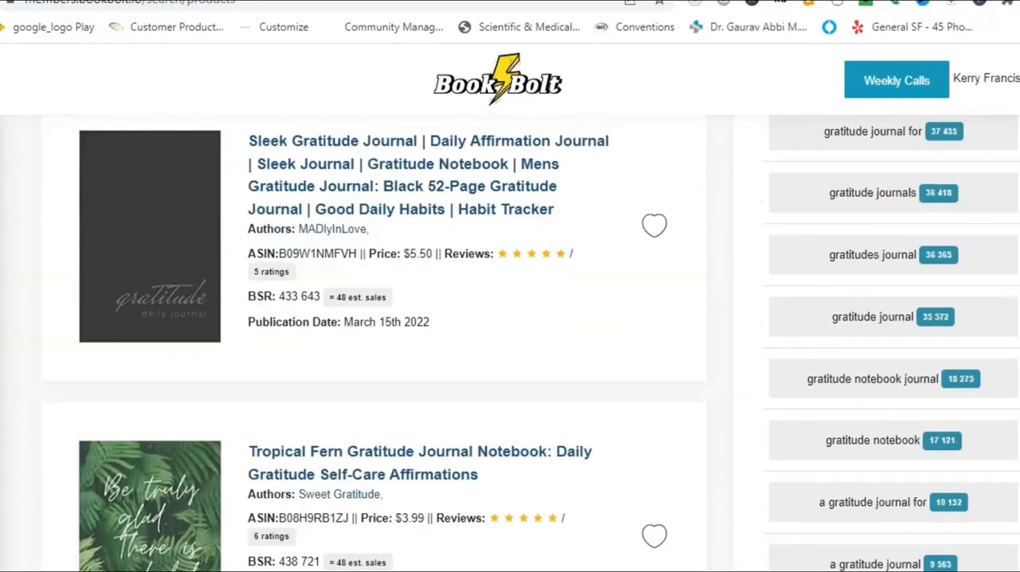
scroll(510, 343, "down", 1)
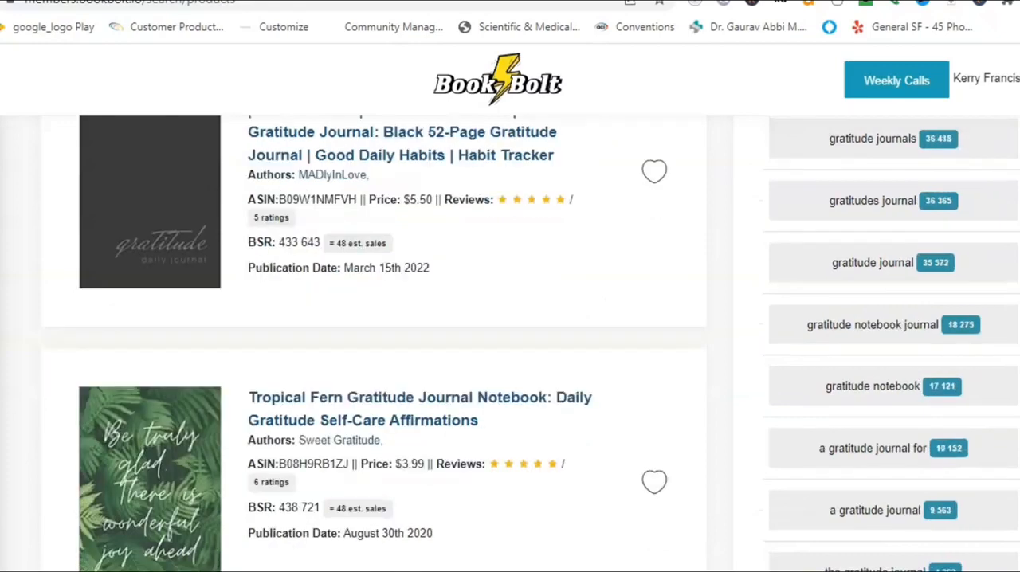
scroll(510, 343, "down", 1)
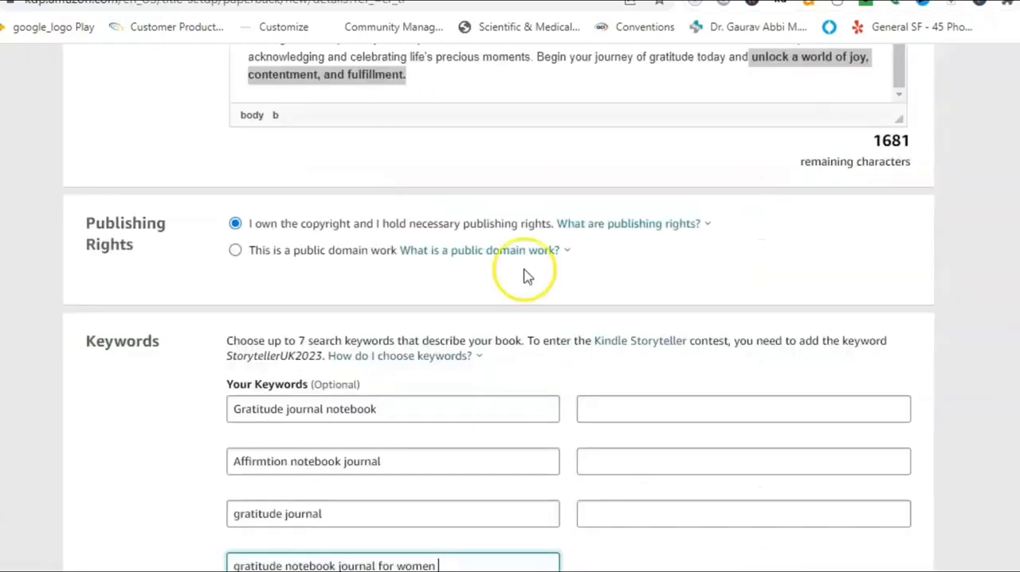
Fill the second keyword column on the KDP page with "gratitude notebook", "daily journal gratitude" and "gratitude journal notebook daily".
left_click(600, 405)
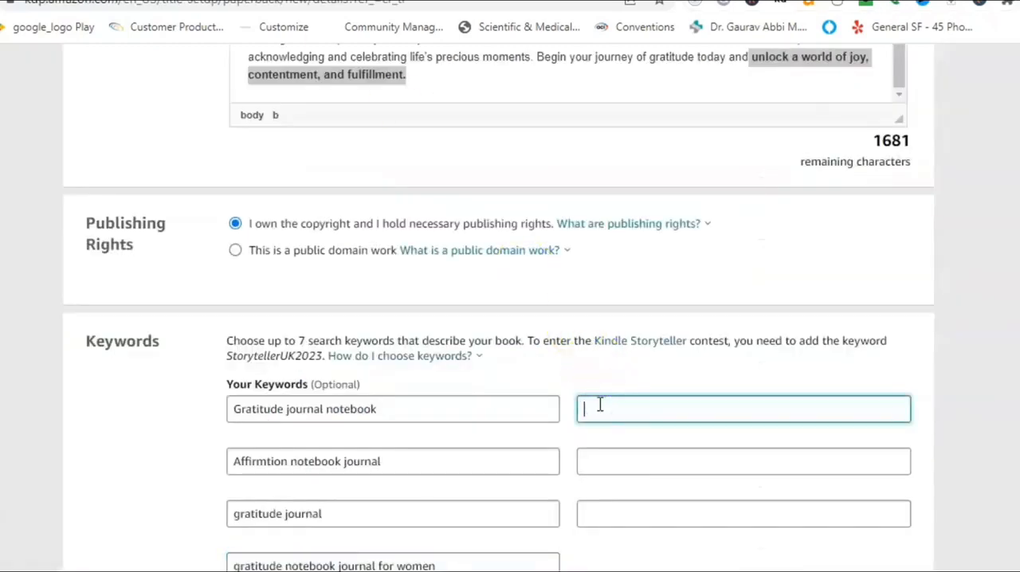
type("gratitude notebook")
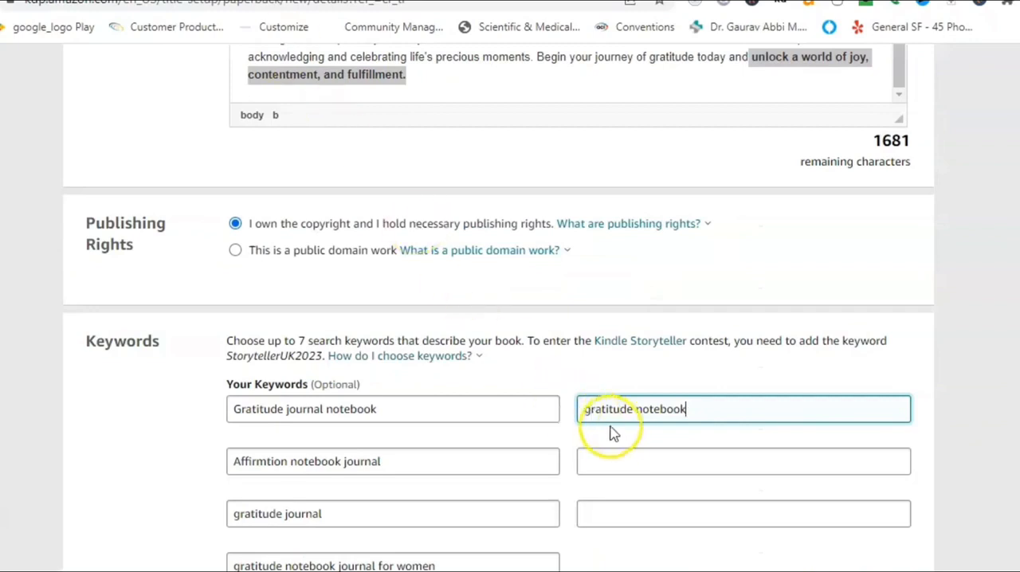
left_click(610, 458)
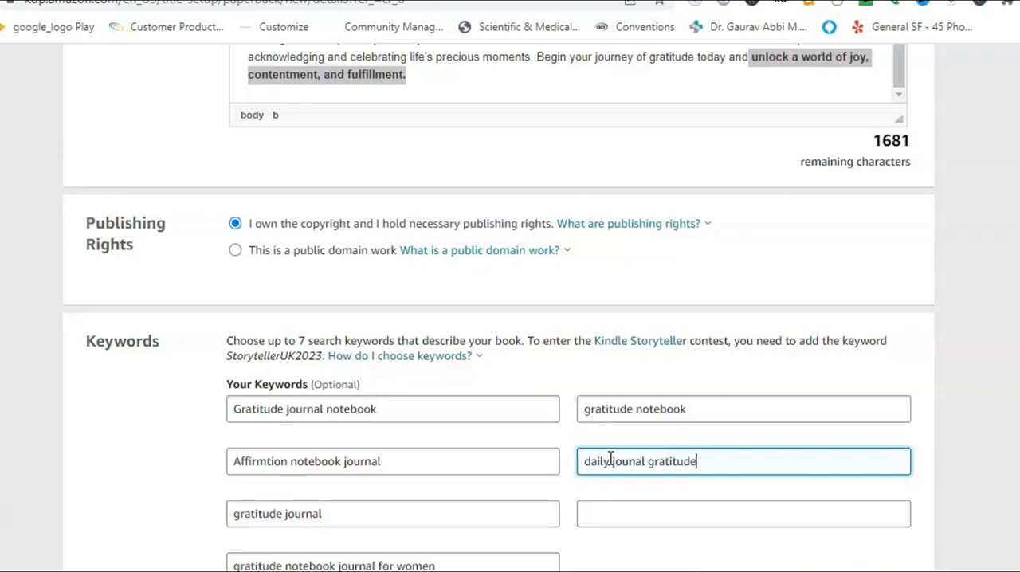
left_click(612, 511)
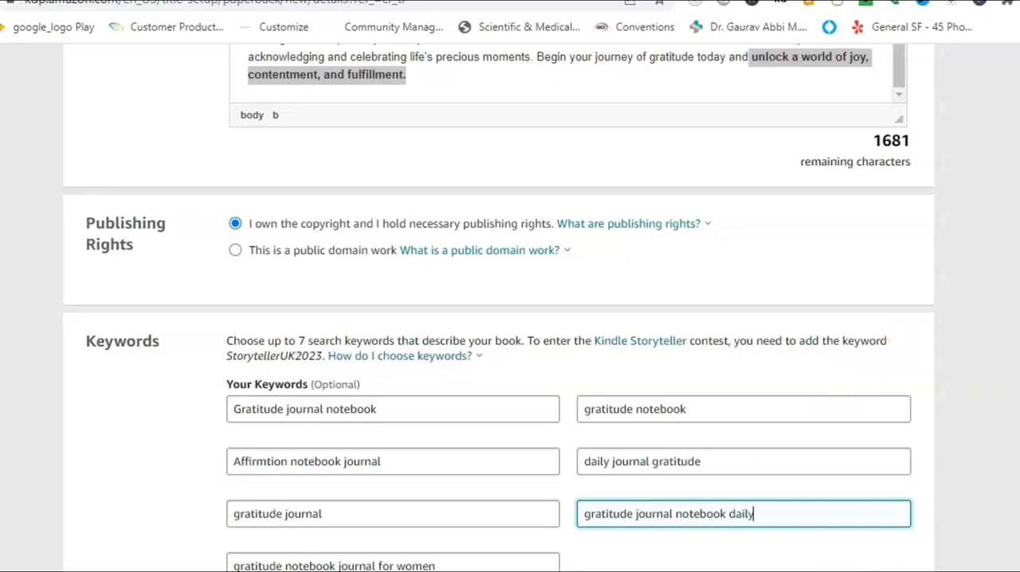
Assign the book to the browse category Nonfiction > Self-Help > Affirmations and save the selection.
scroll(510, 303, "down", 4)
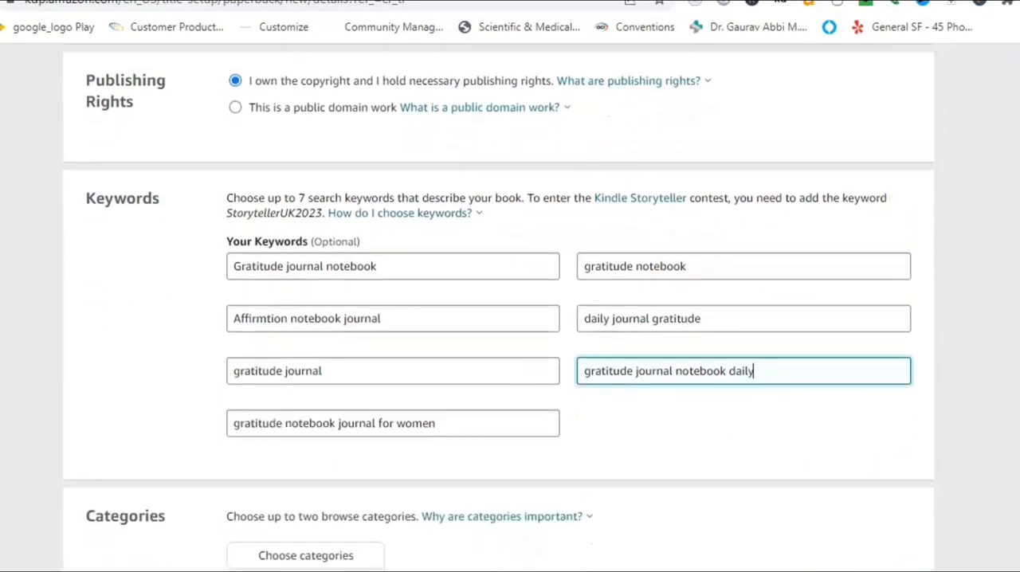
scroll(593, 375, "down", 1)
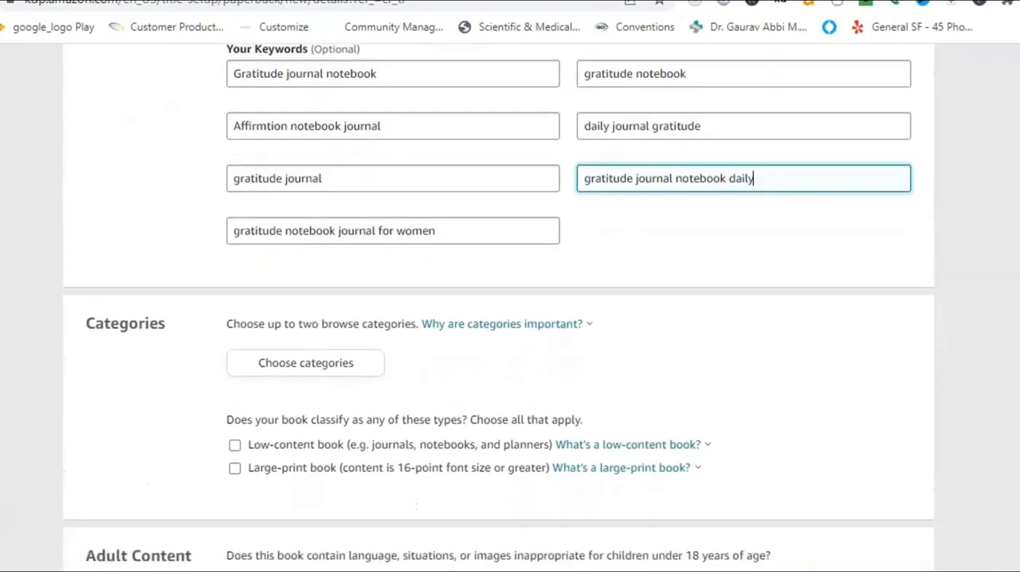
left_click(311, 351)
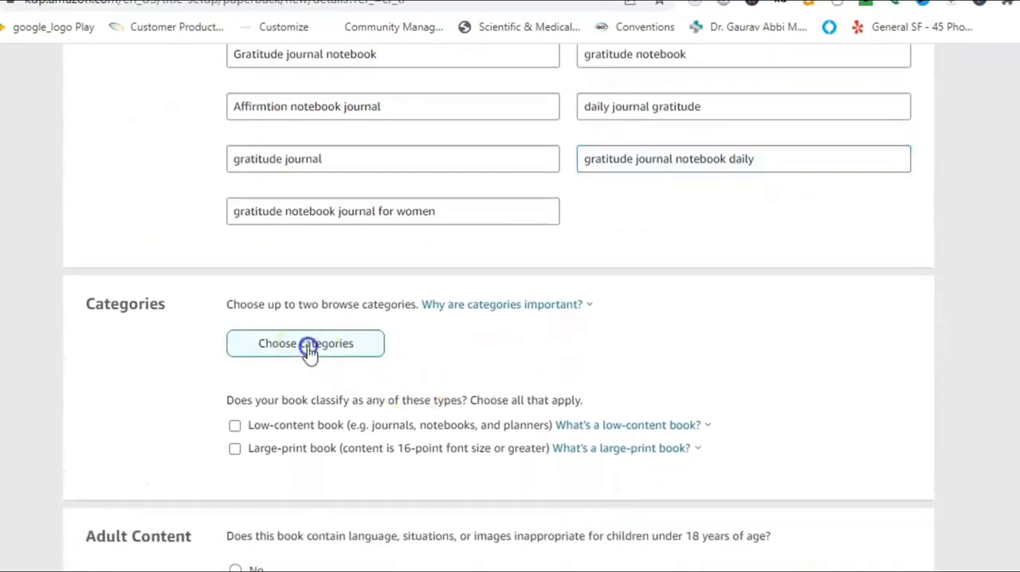
left_click(307, 232)
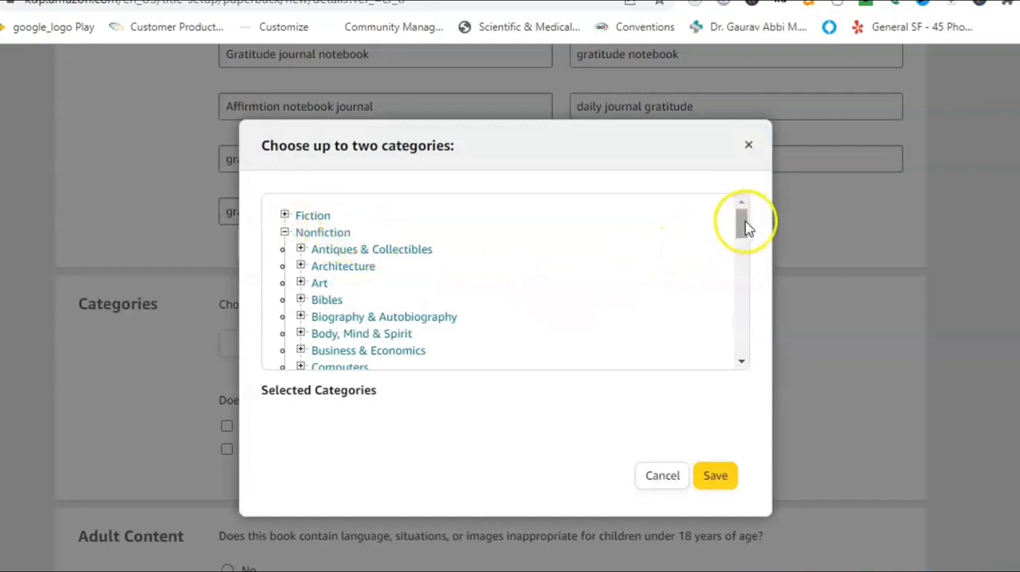
left_click_drag(743, 221, 740, 314)
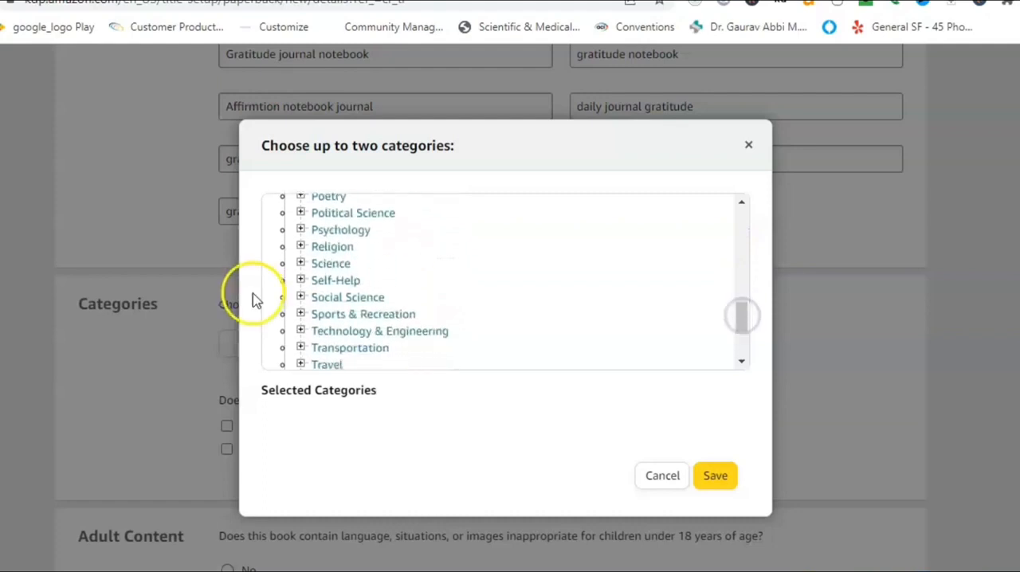
left_click(334, 280)
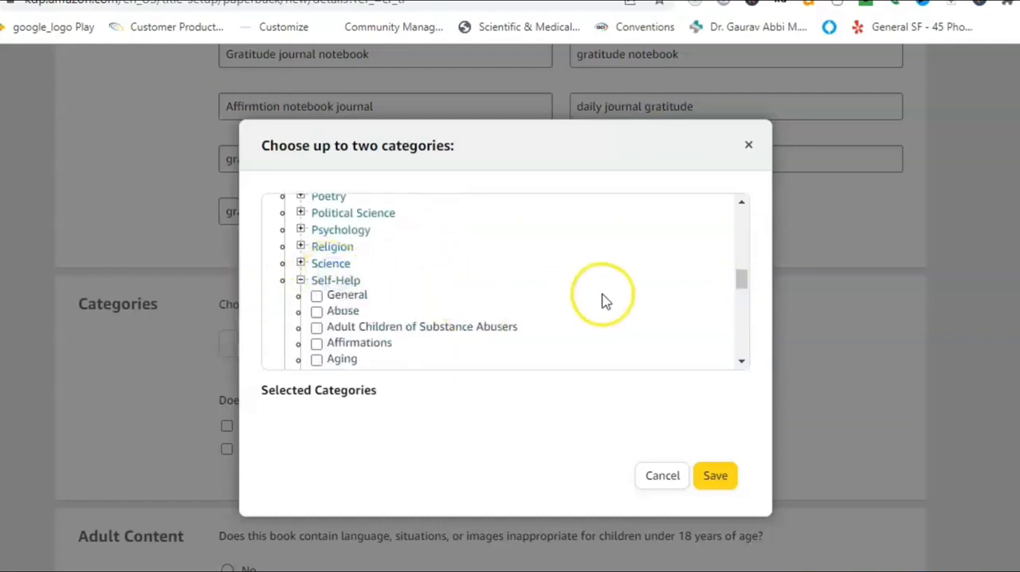
left_click(316, 343)
left_click(715, 478)
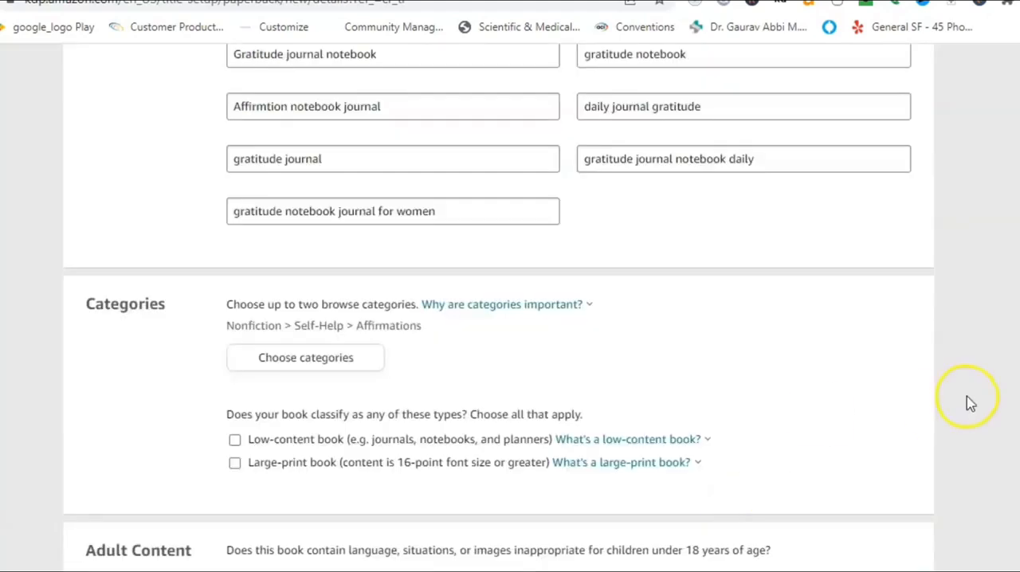
Classify the book as a low-content book and answer No to the adult content question.
left_click(235, 440)
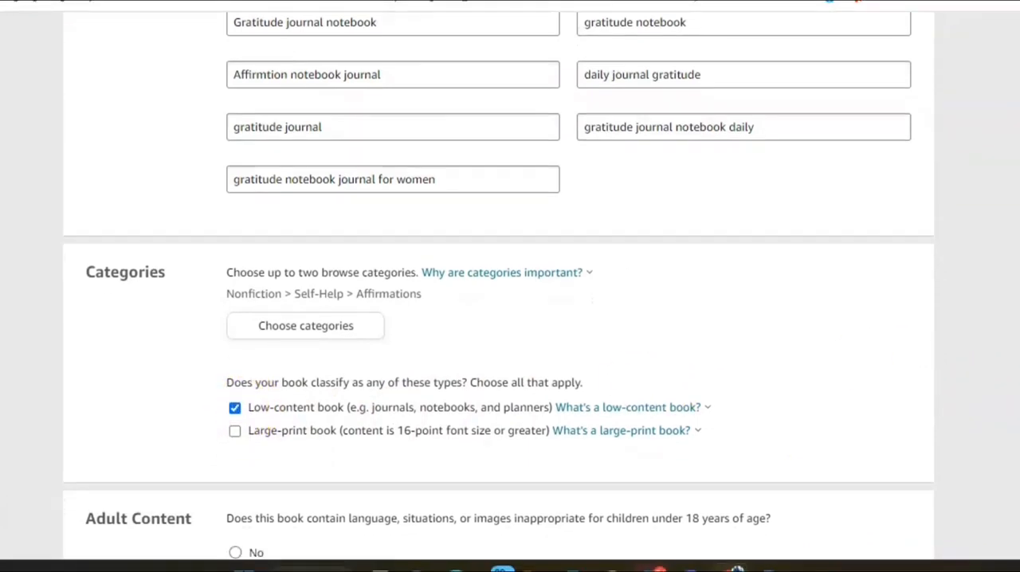
scroll(510, 287, "down", 3)
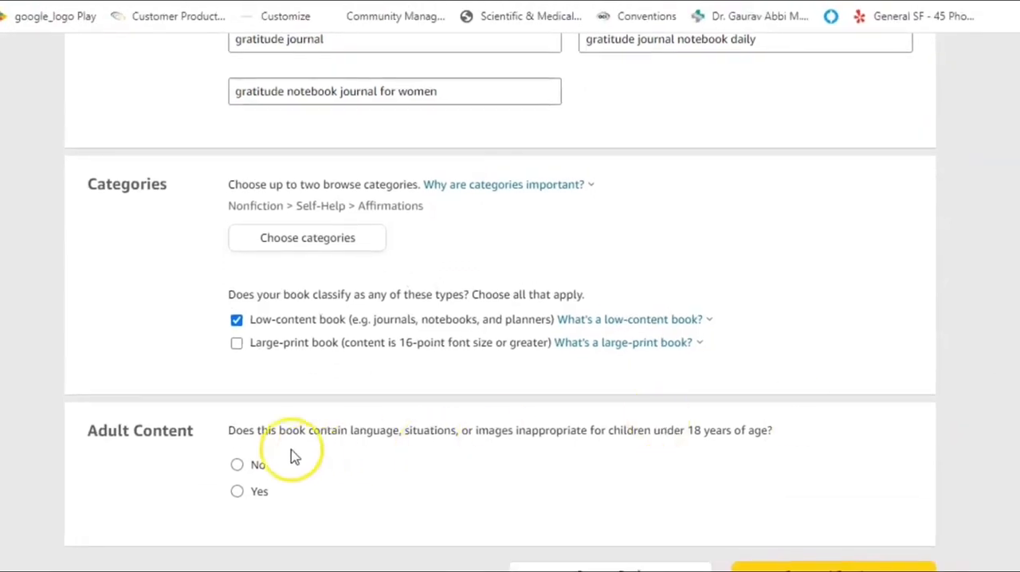
left_click(237, 470)
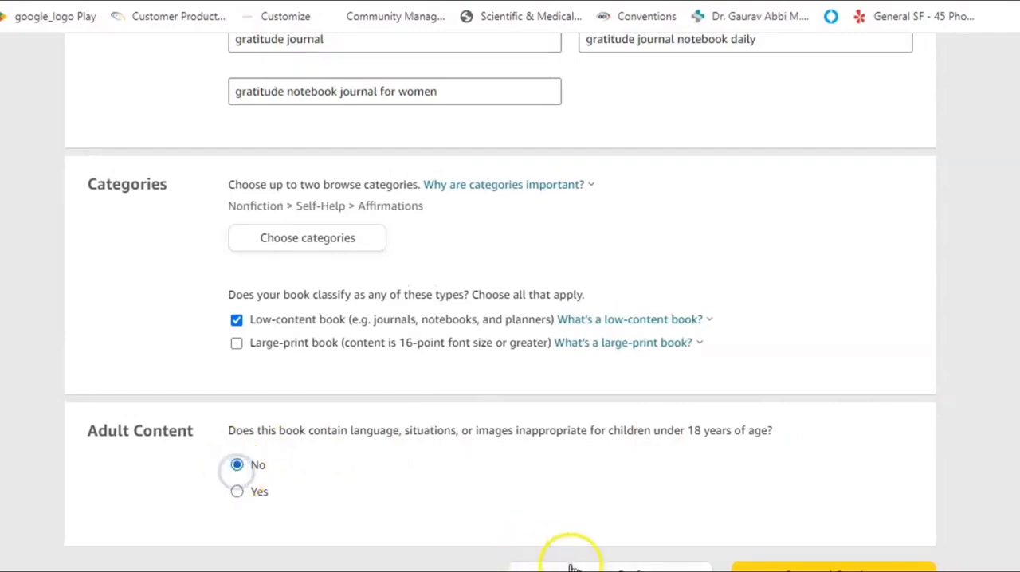
Save the paperback details, continue to the content section and set the publication date to 05/08/2023.
left_click(809, 564)
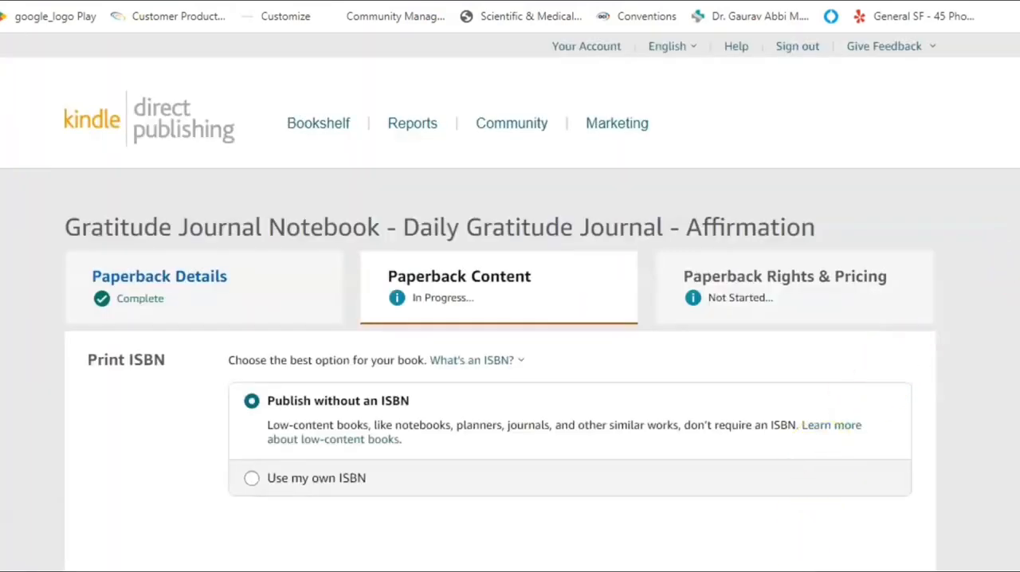
scroll(500, 319, "down", 4)
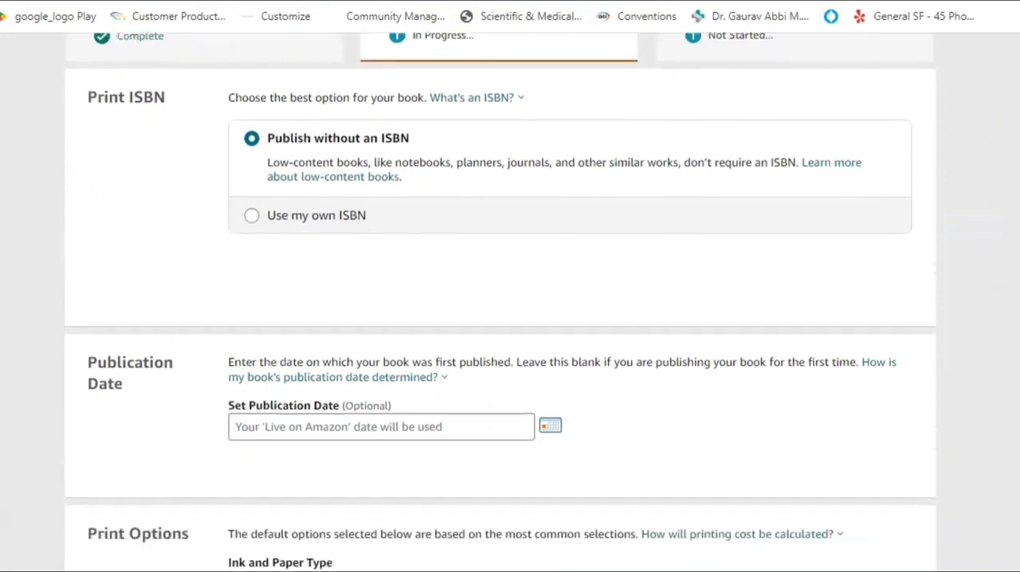
scroll(500, 319, "down", 2)
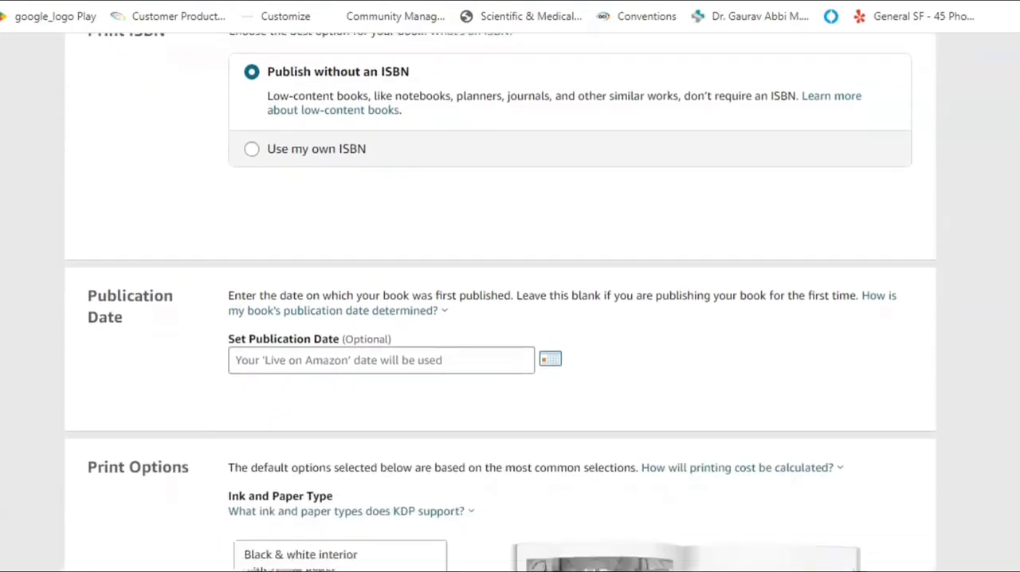
left_click(550, 248)
left_click(282, 337)
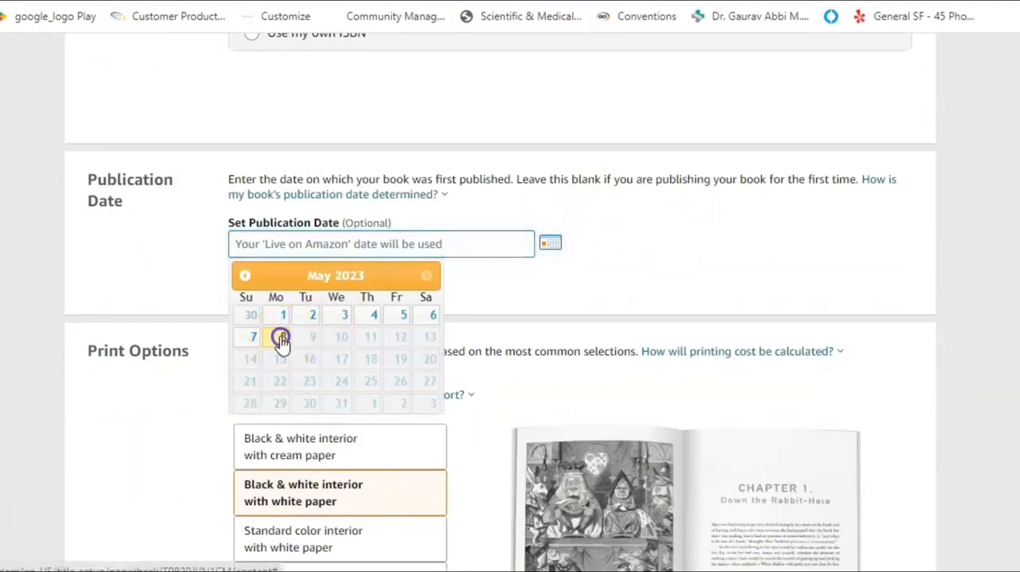
scroll(500, 318, "up", 4)
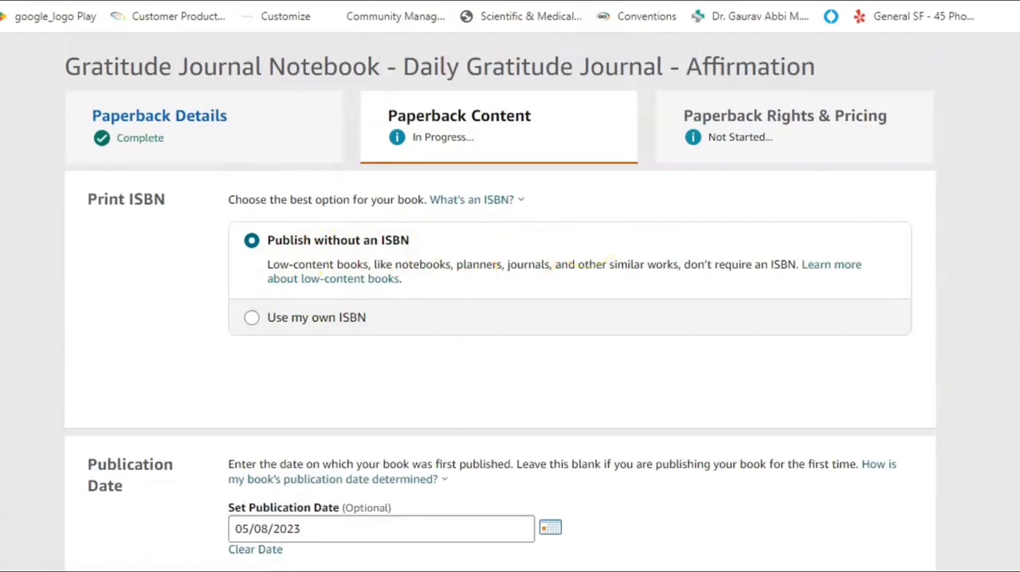
Set the print options to an 8.5 x 11 in trim size and Bleed (PDF only).
scroll(501, 318, "down", 4)
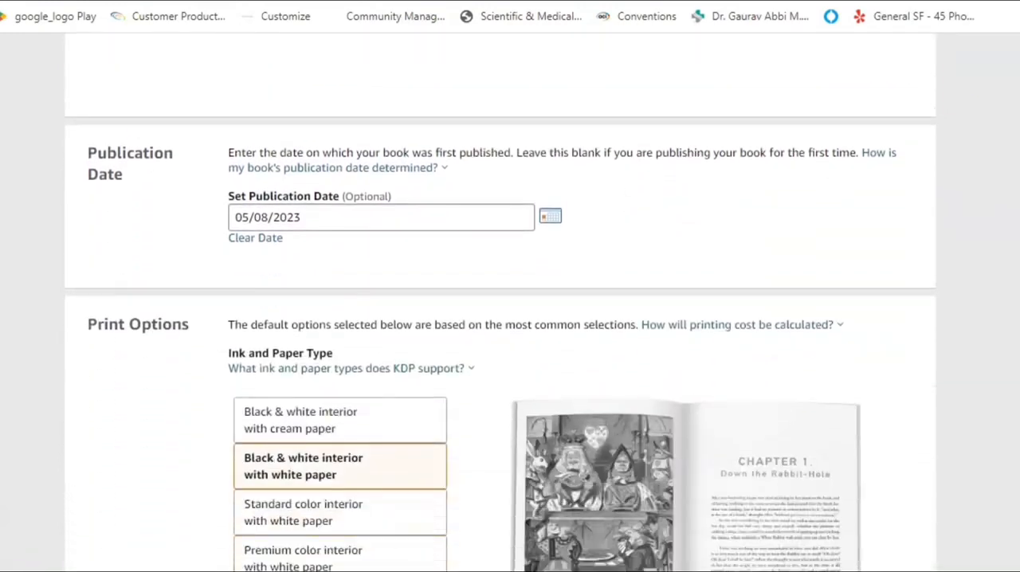
scroll(501, 319, "down", 5)
scroll(501, 319, "down", 2)
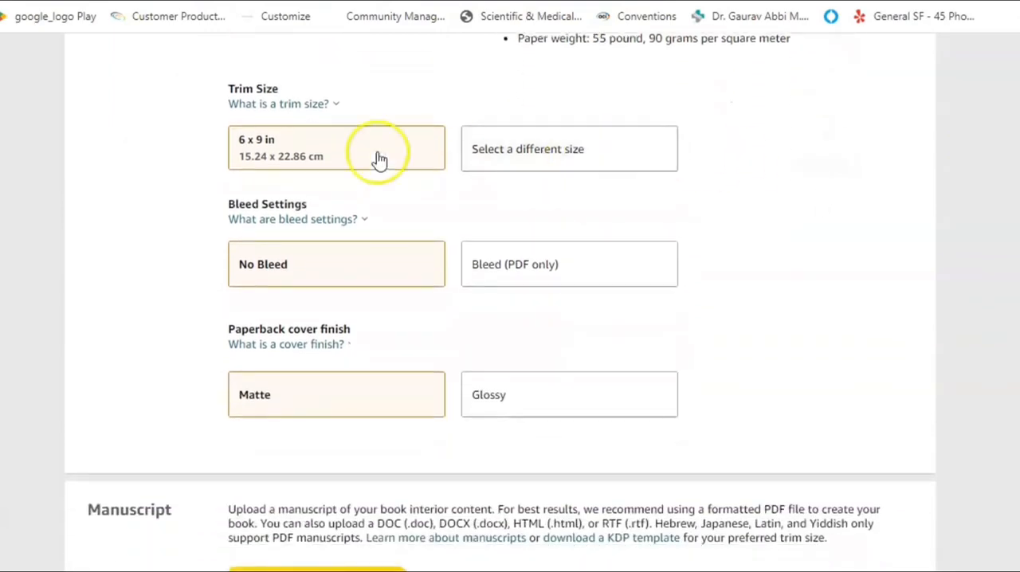
left_click(559, 152)
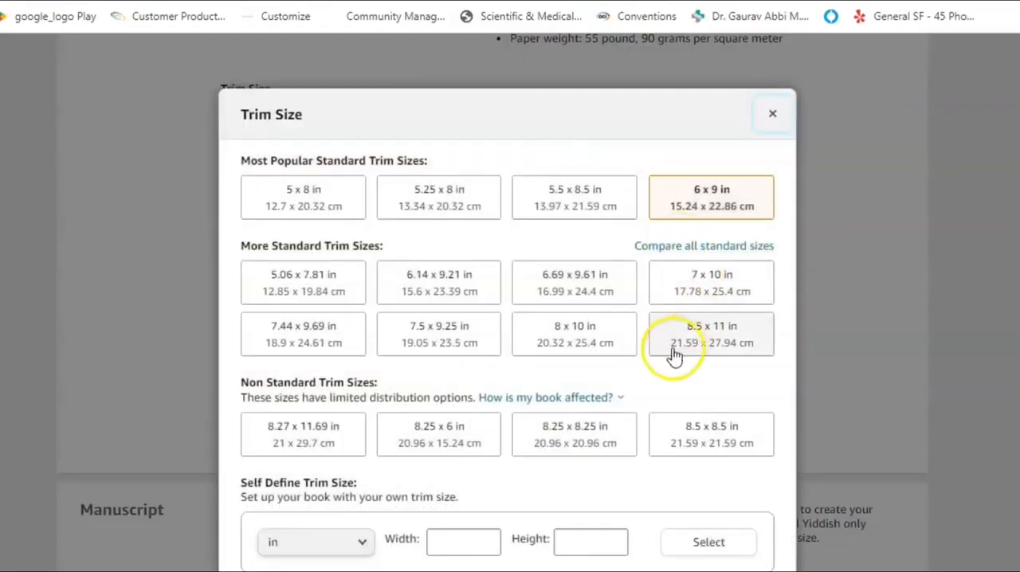
left_click(712, 339)
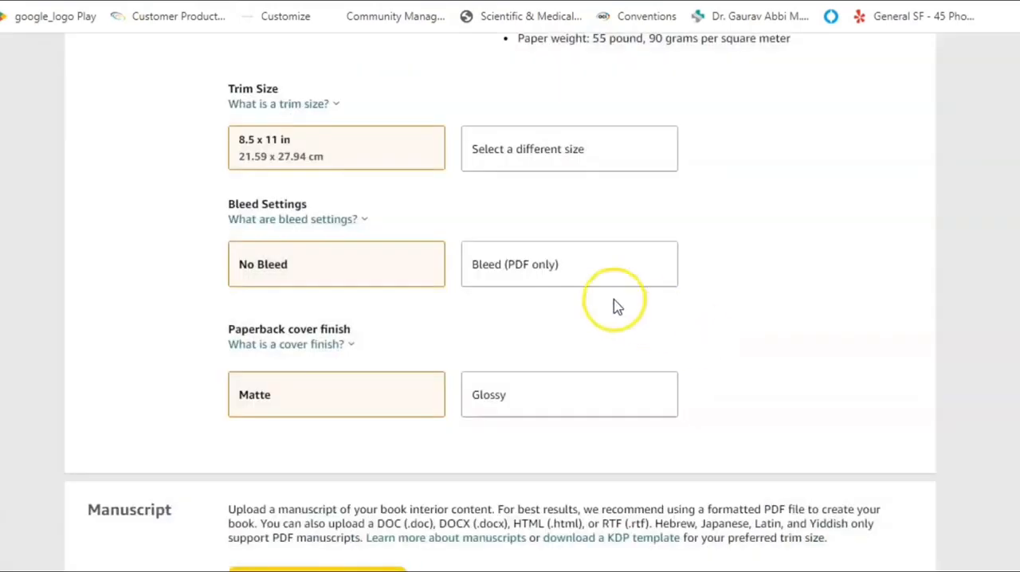
left_click(536, 269)
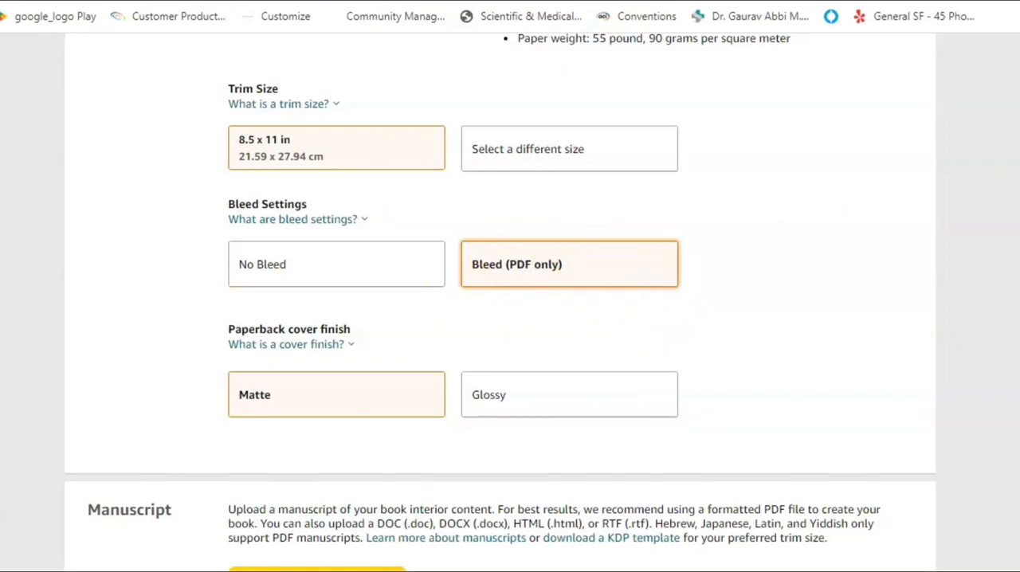
Launch the print previewer for the uploaded manuscript and cover, and check the cover and the first interior pages.
scroll(403, 279, "down", 4)
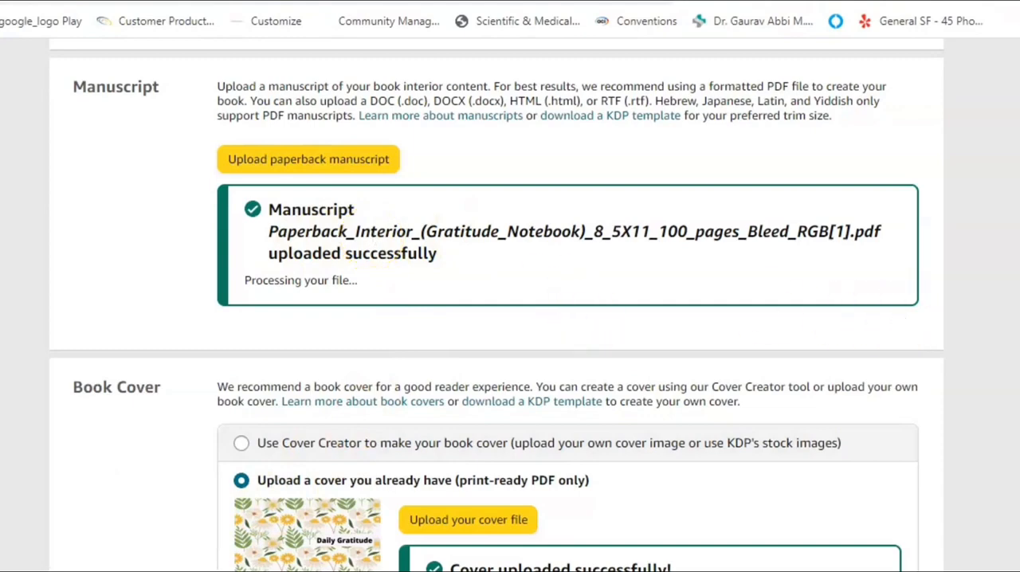
scroll(906, 324, "down", 4)
scroll(853, 446, "down", 1)
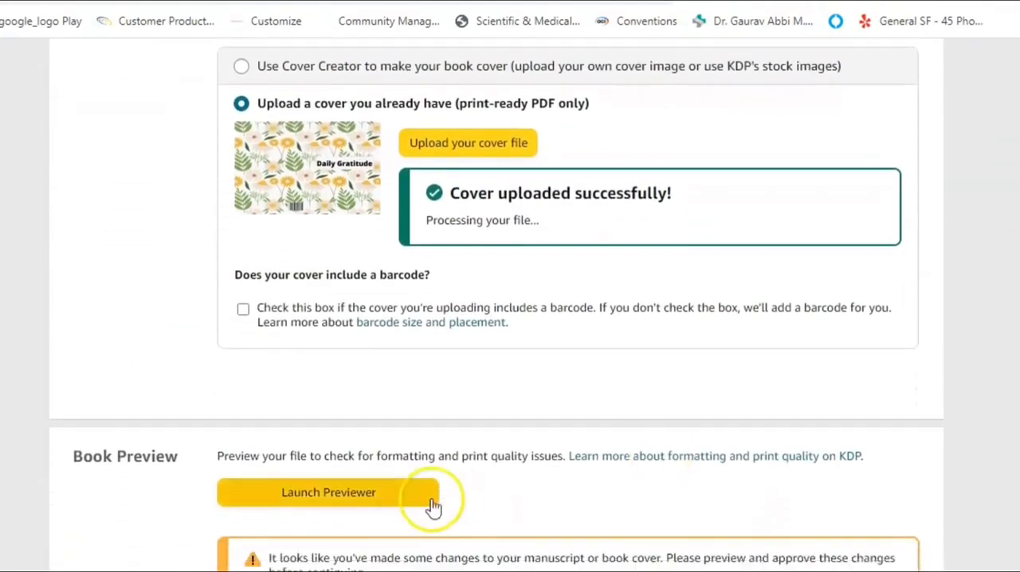
left_click(330, 496)
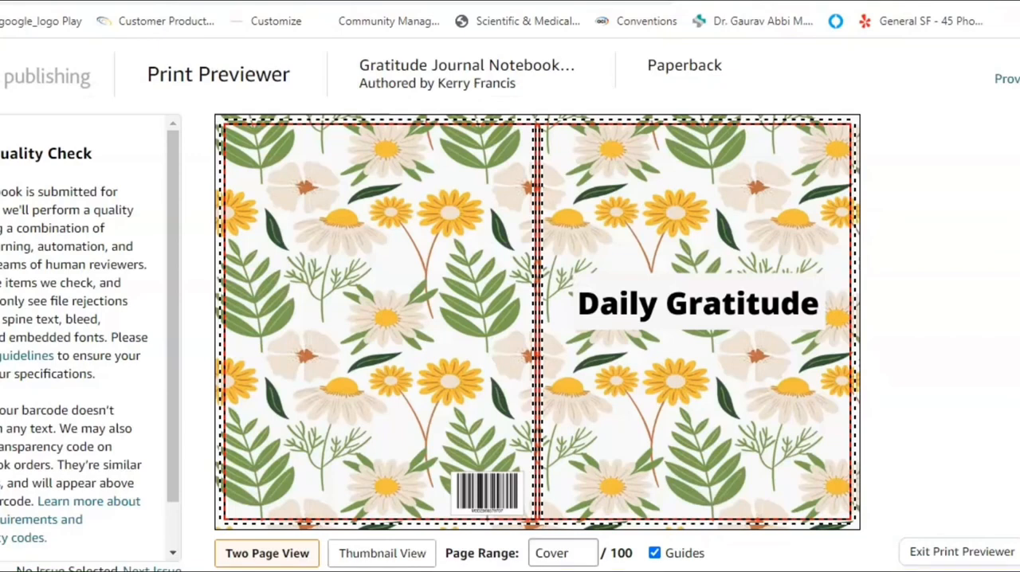
mouse_move(217, 469)
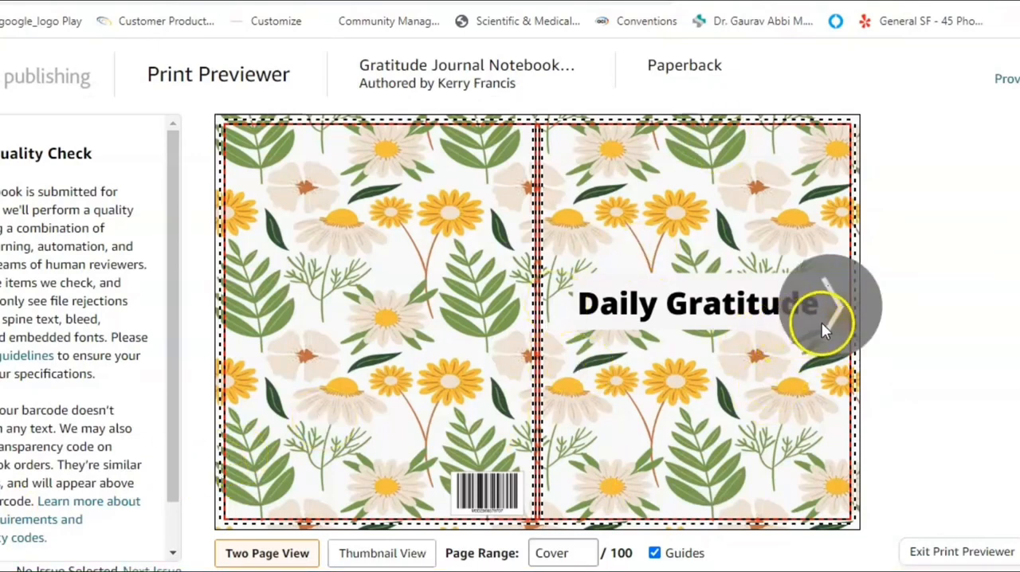
left_click(842, 306)
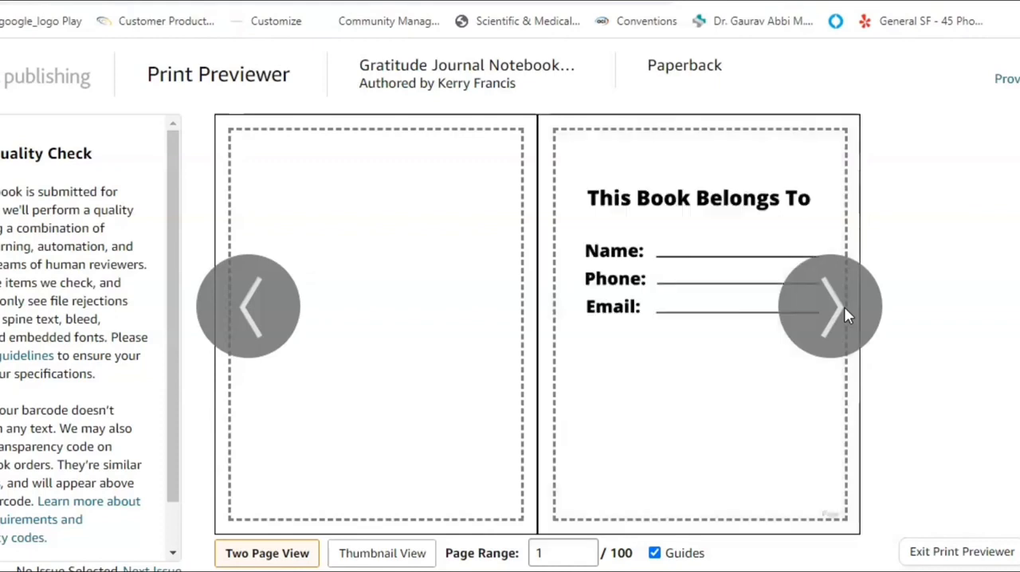
left_click(844, 307)
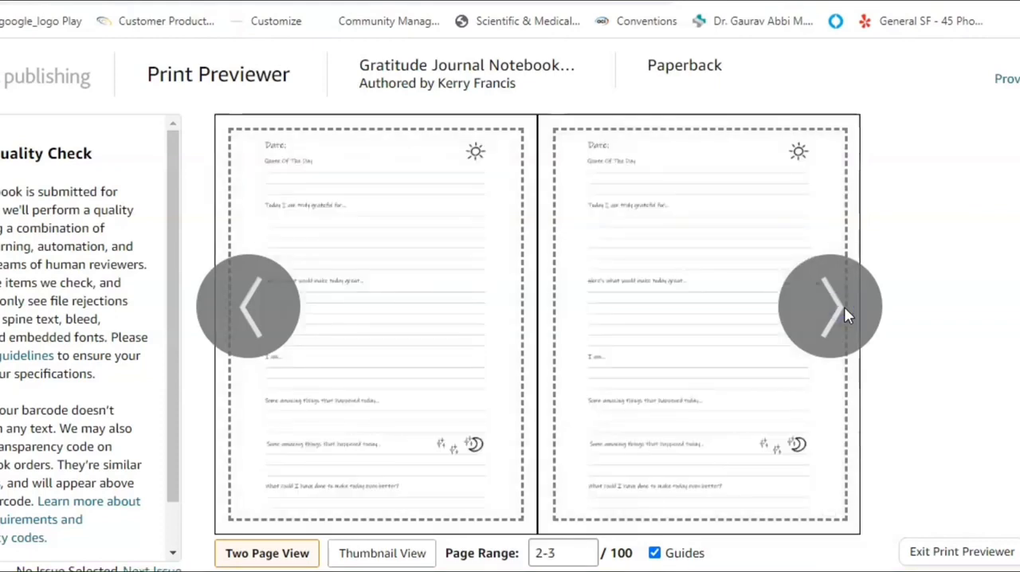
left_click(844, 307)
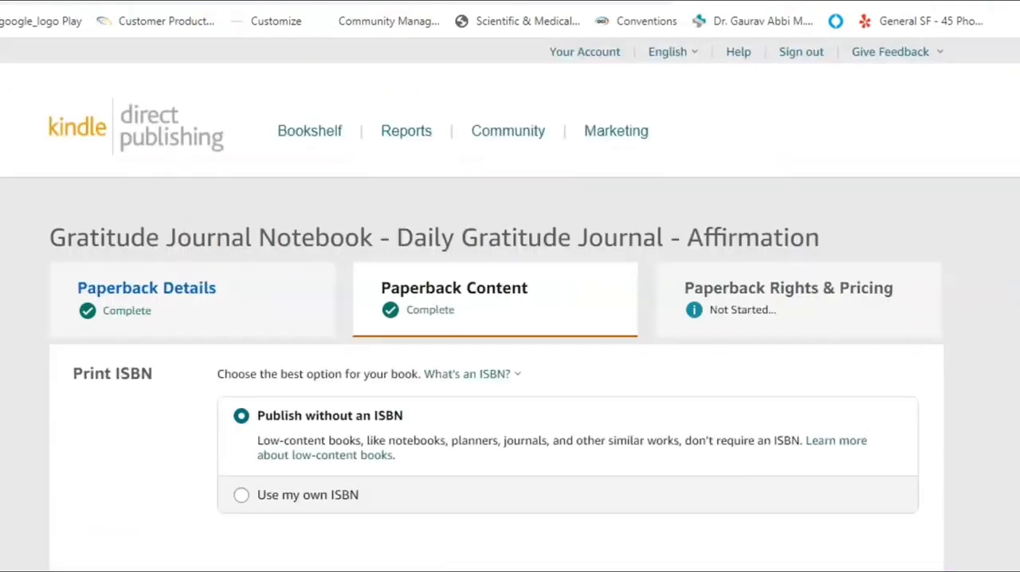
Review the print summary and the Amazon.com printing cost, and save the content to continue to pricing.
scroll(497, 318, "down", 7)
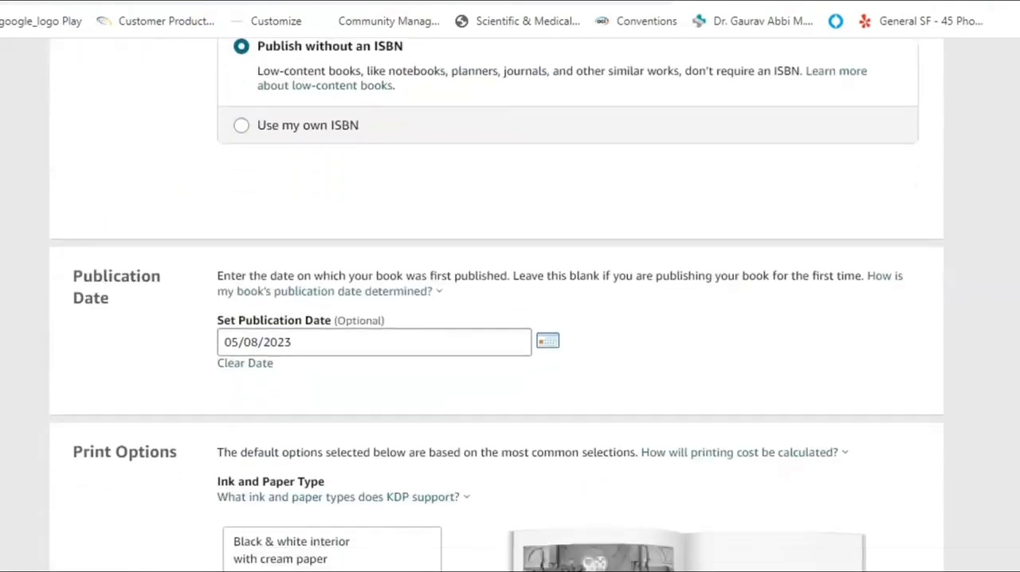
scroll(510, 319, "down", 7)
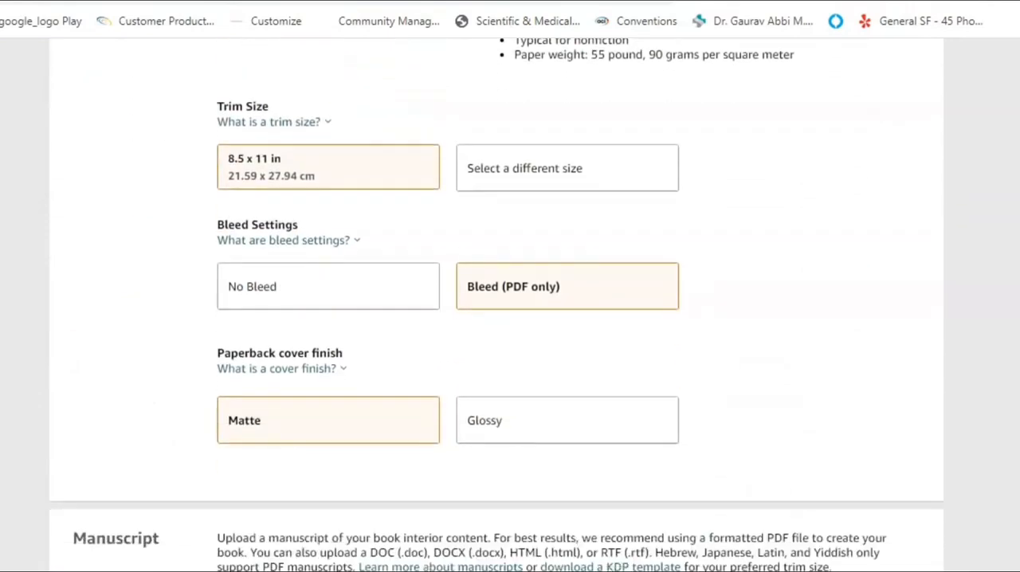
scroll(510, 319, "down", 8)
scroll(497, 305, "down", 5)
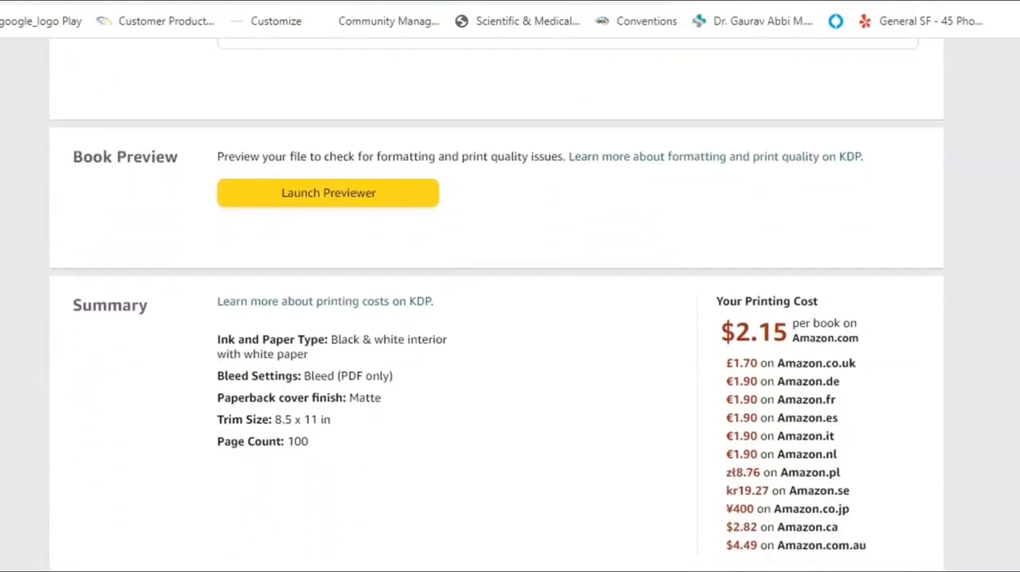
scroll(497, 306, "down", 1)
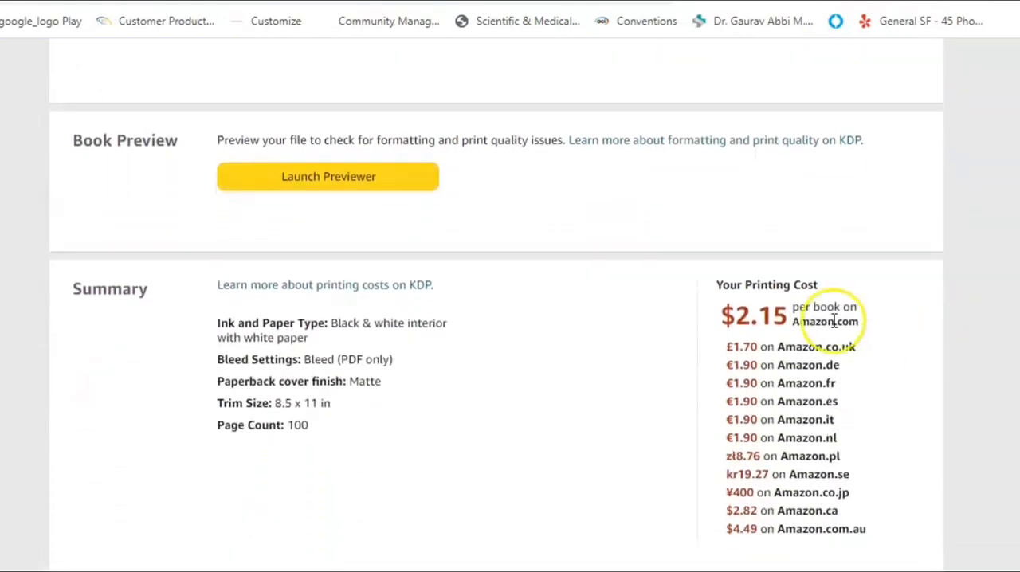
left_click_drag(789, 316, 728, 315)
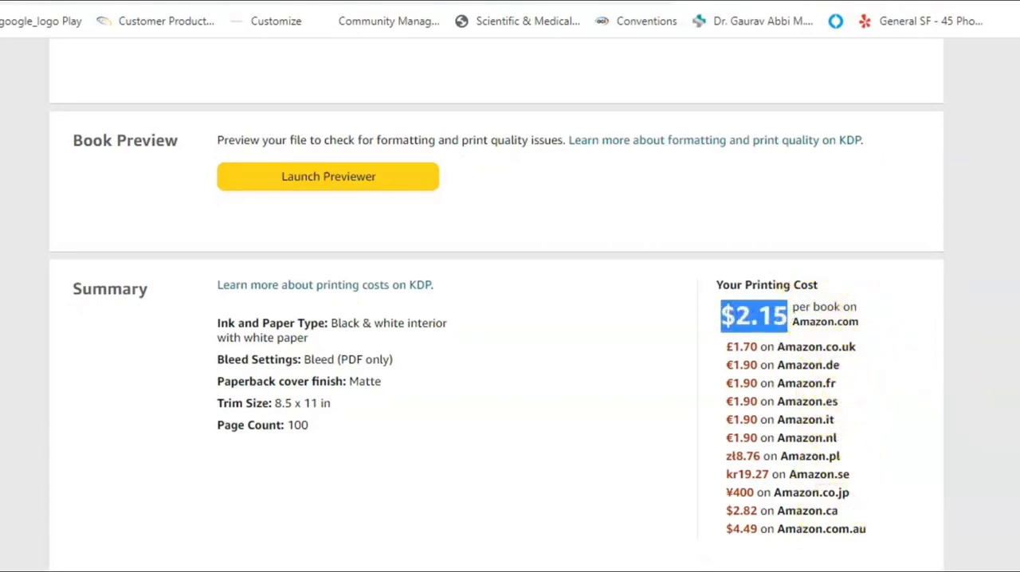
scroll(975, 396, "down", 4)
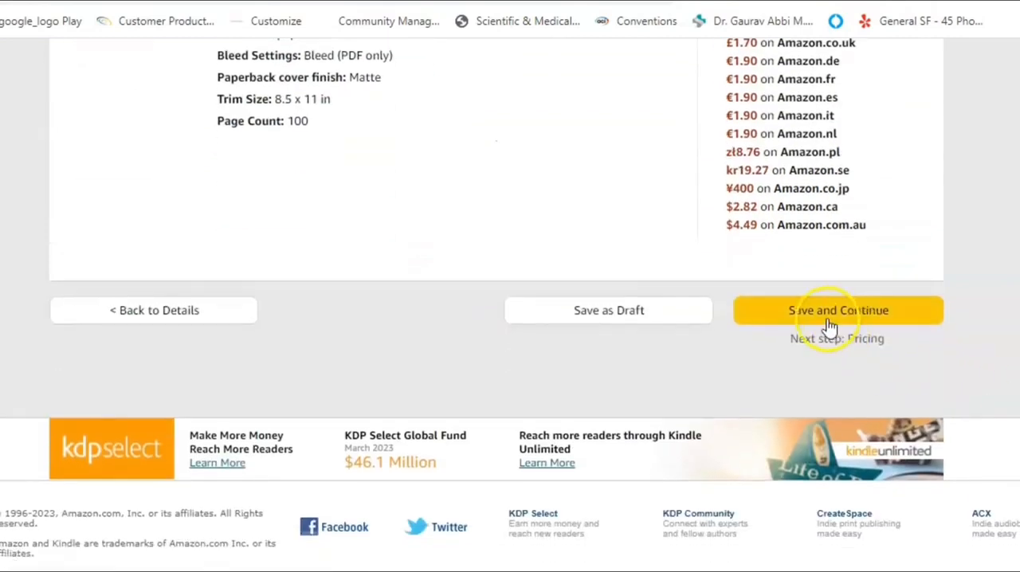
left_click(807, 315)
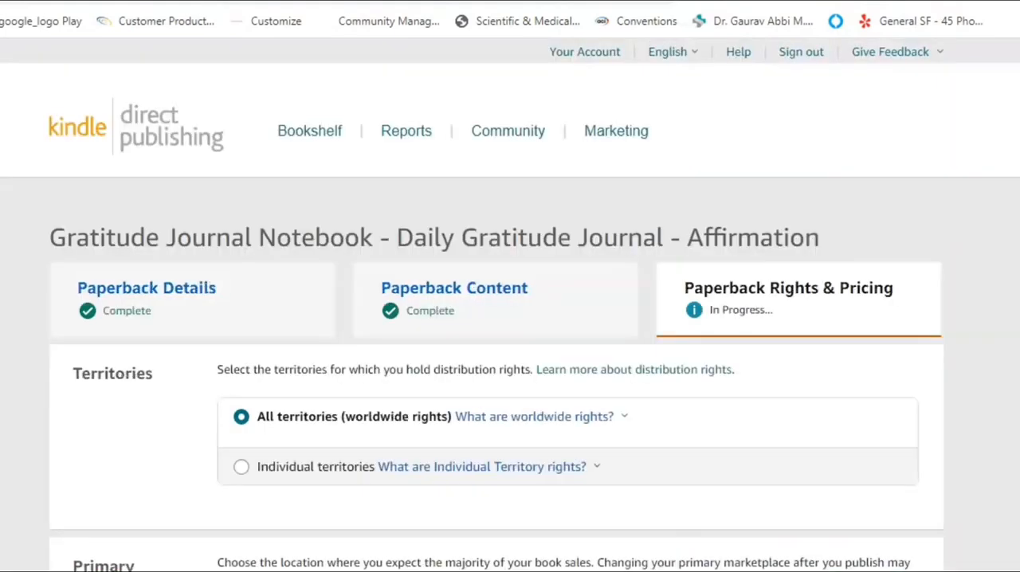
Set the paperback's Amazon.com list price to 10 USD and apply it to the other marketplaces.
scroll(510, 305, "down", 5)
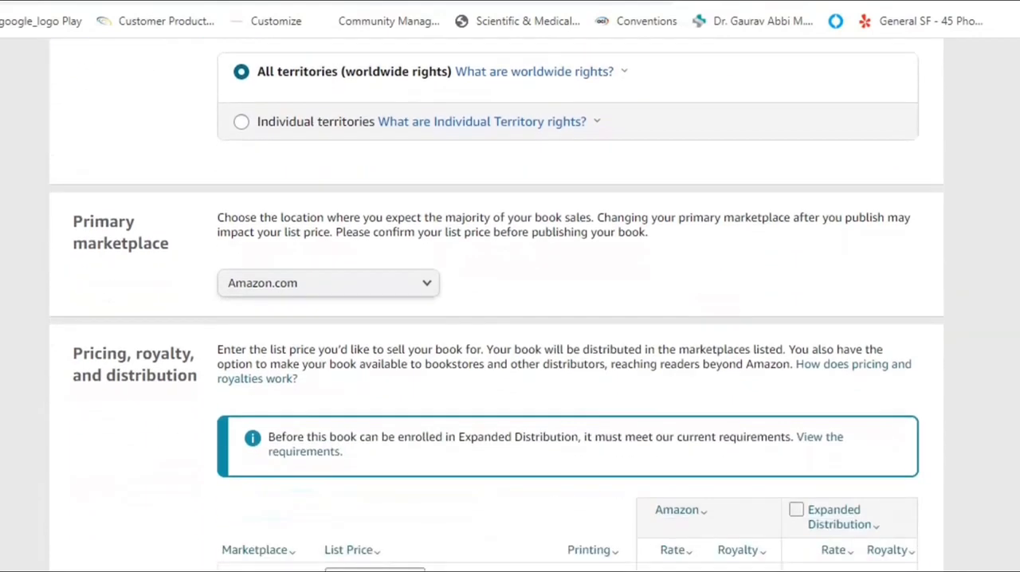
scroll(497, 305, "down", 3)
scroll(497, 305, "down", 2)
scroll(471, 200, "down", 1)
left_click(361, 143)
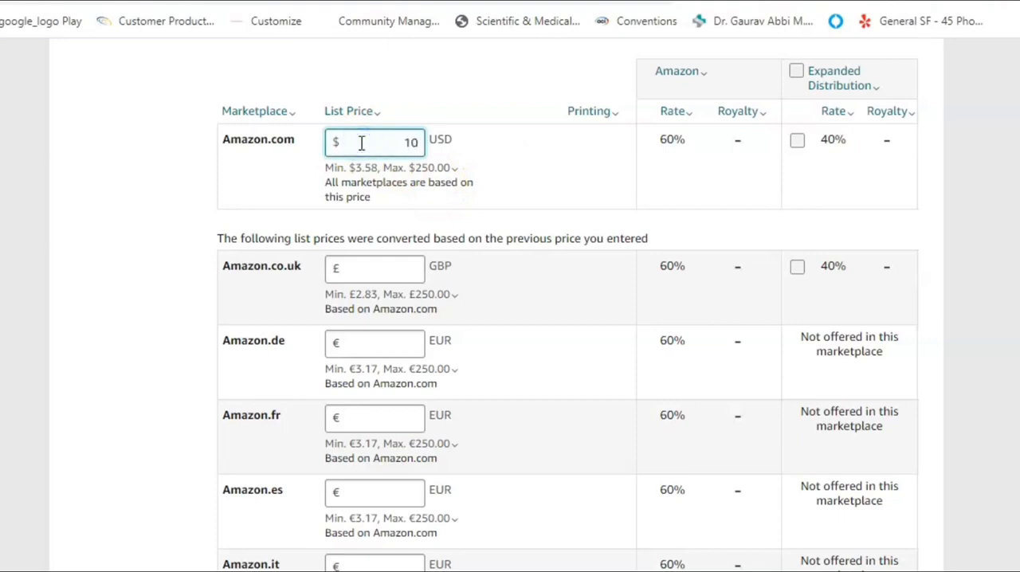
left_click(985, 178)
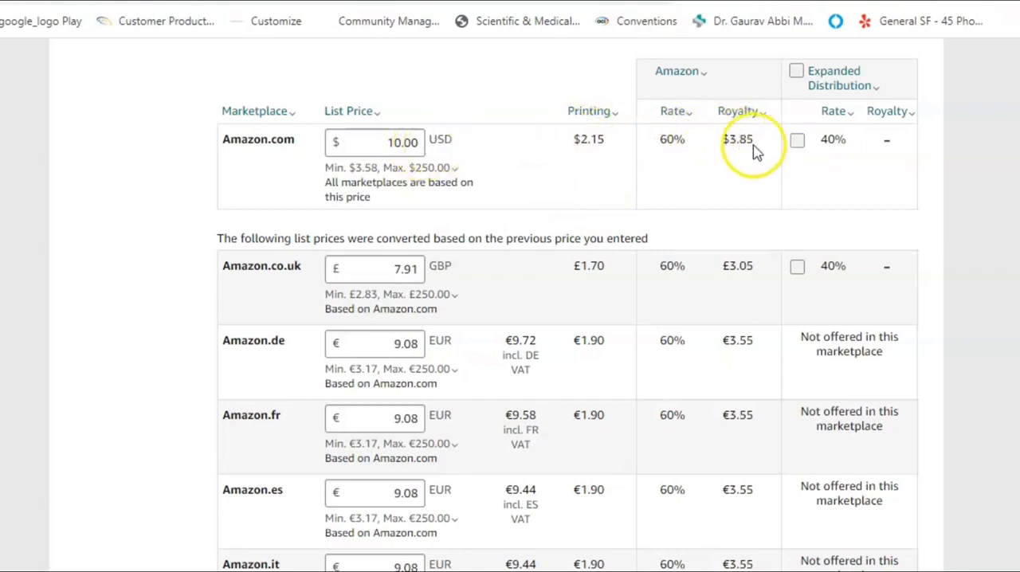
Check the converted marketplace prices and royalties, and publish the paperback book.
scroll(568, 305, "down", 3)
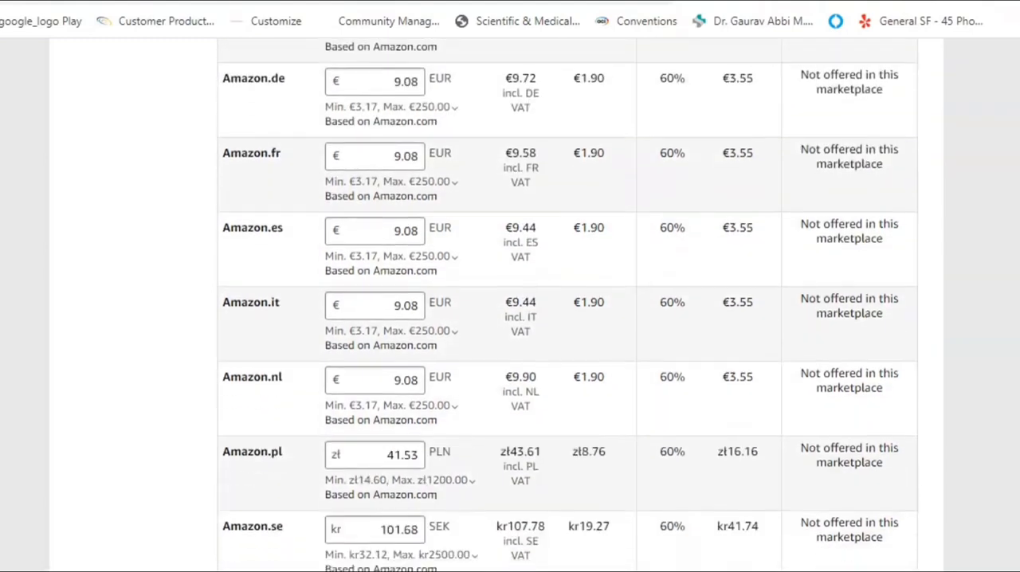
scroll(568, 306, "up", 2)
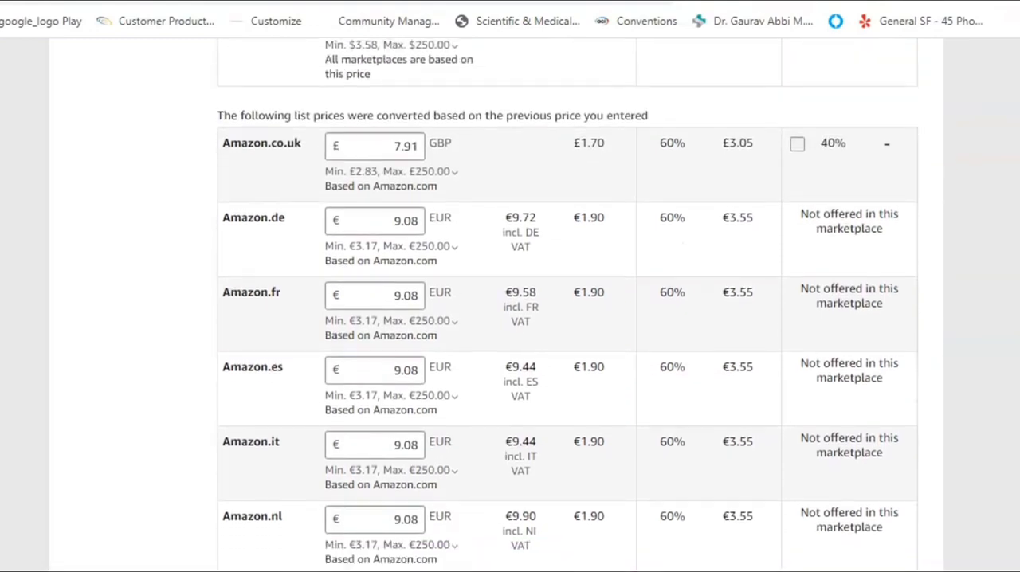
scroll(567, 305, "down", 6)
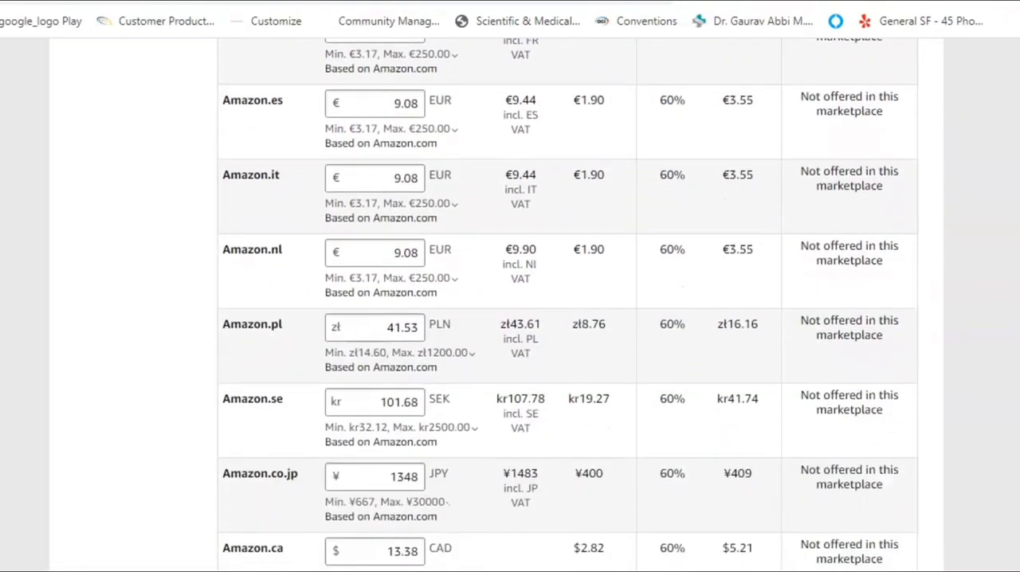
scroll(568, 305, "down", 3)
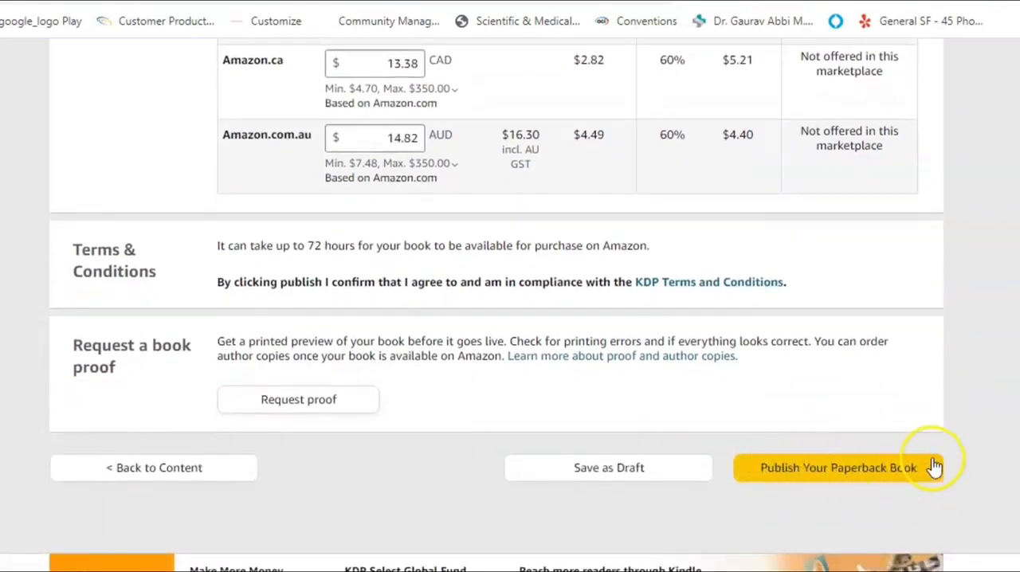
left_click(840, 473)
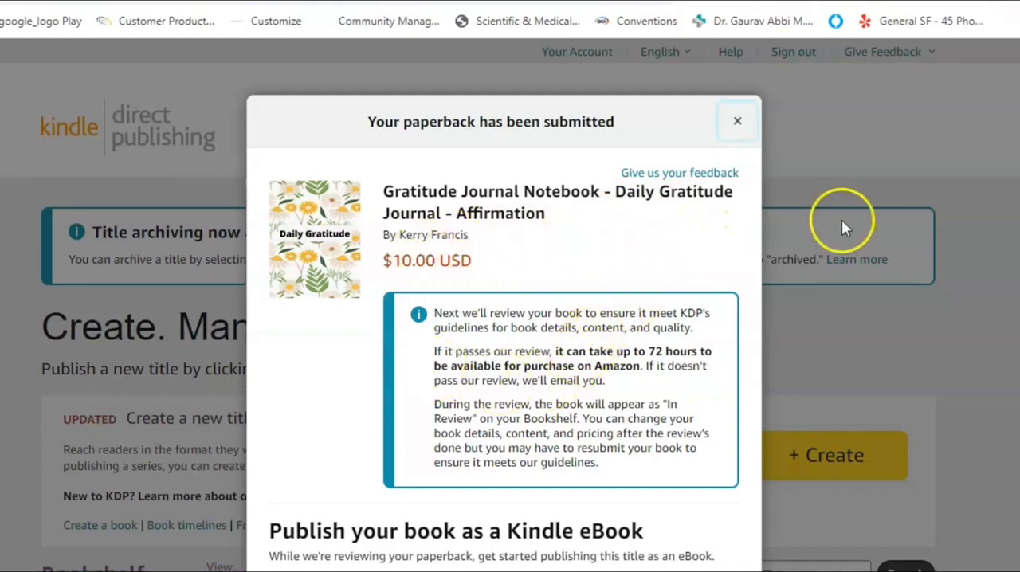
Read through the paperback submission notice and close it without starting an eBook.
scroll(869, 171, "down", 2)
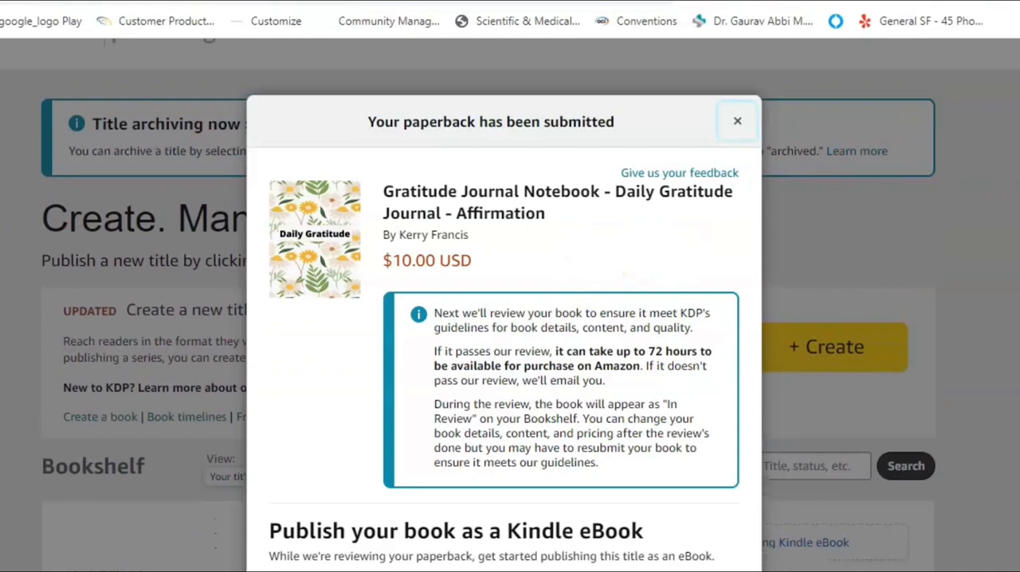
scroll(504, 319, "down", 3)
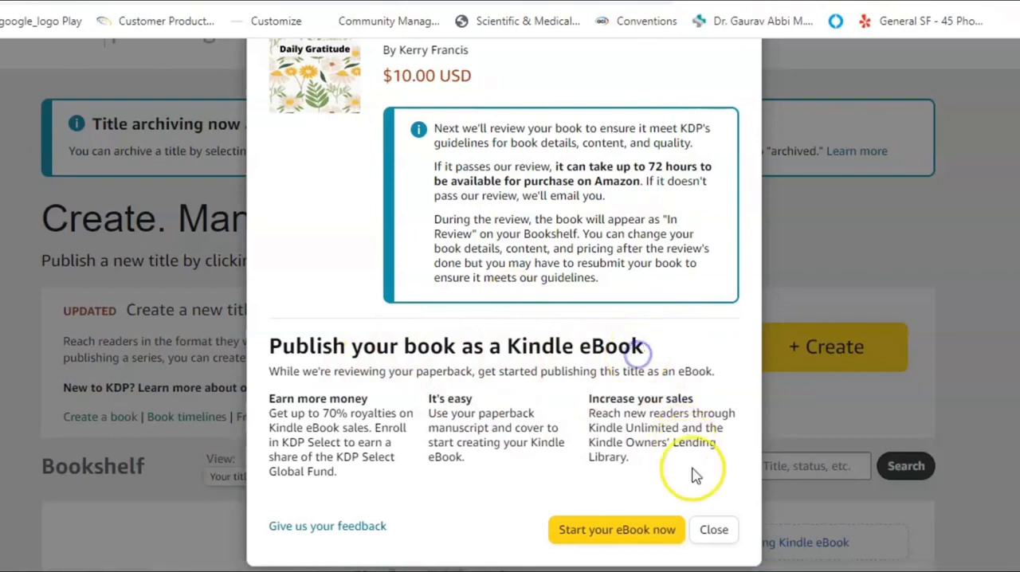
left_click(713, 530)
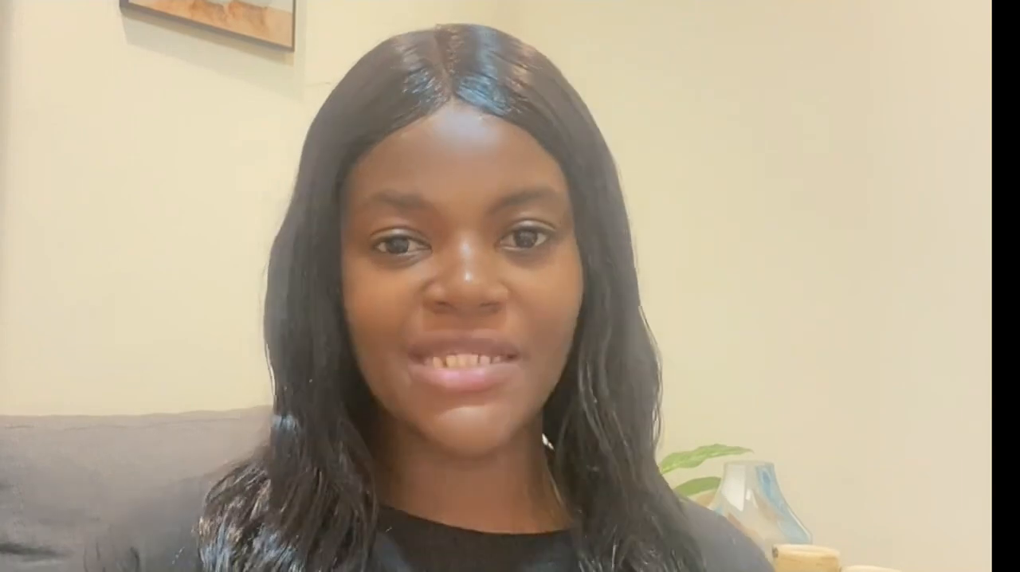